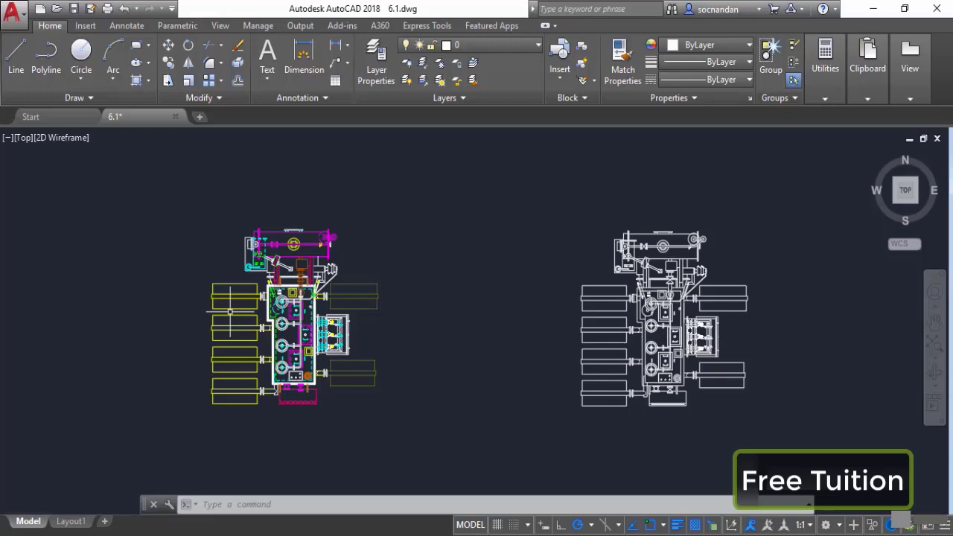
Set the color of the four rectangular units and their pipes on the left side of the uncolored plan to Yellow.
scroll(230, 311, up, 2)
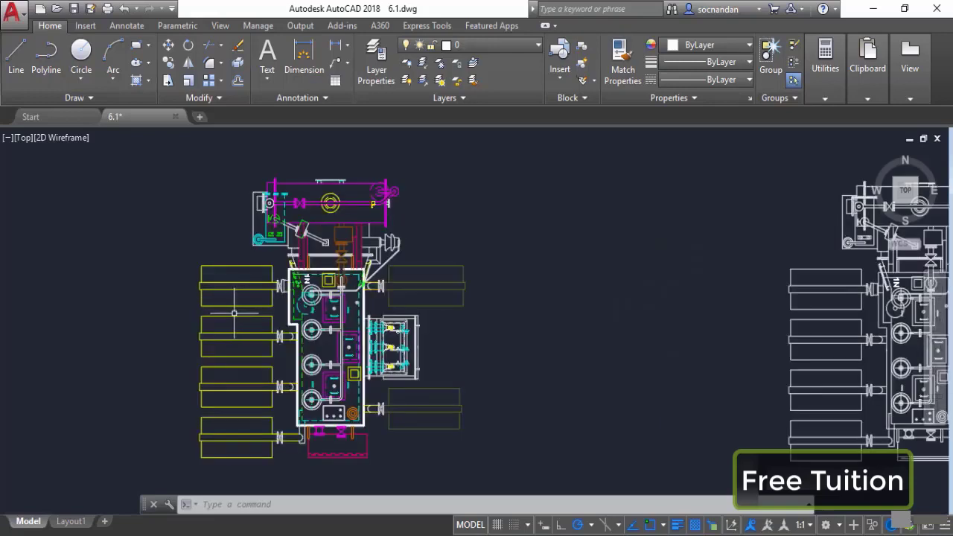
middle_drag(234, 312, 278, 297)
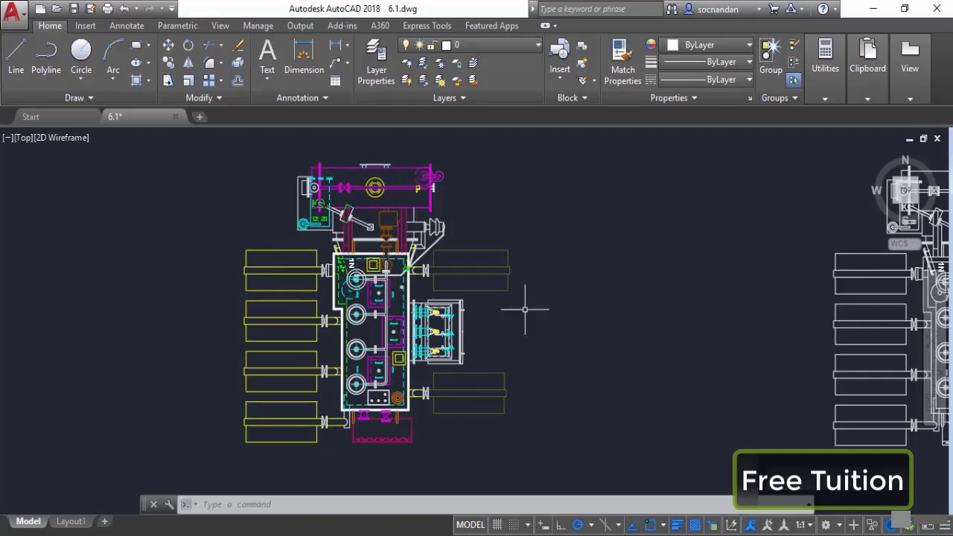
middle_drag(574, 335, 428, 342)
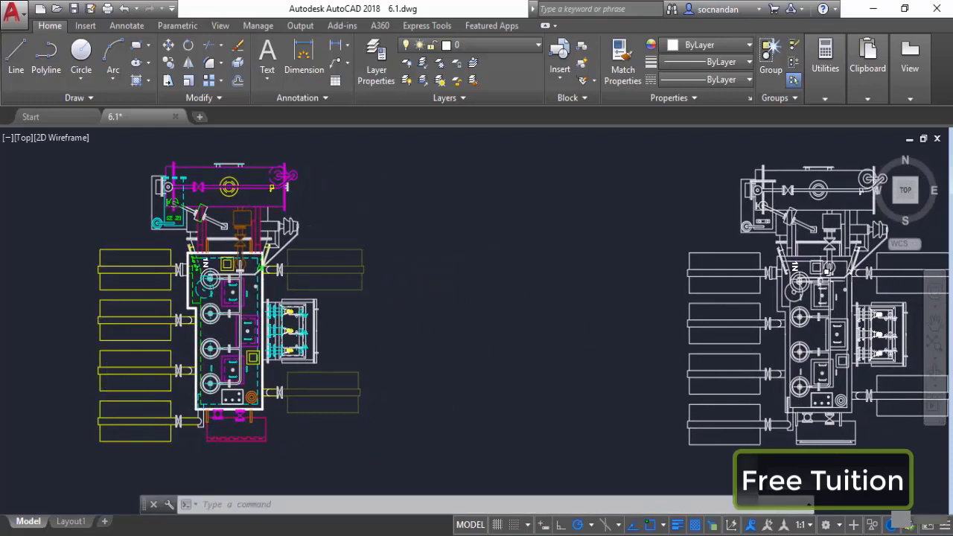
middle_drag(682, 403, 653, 403)
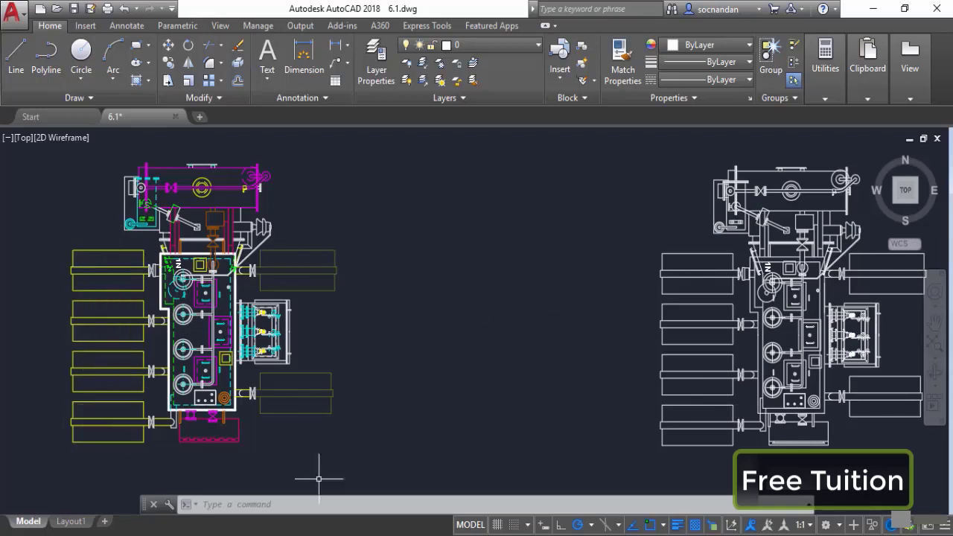
click(647, 230)
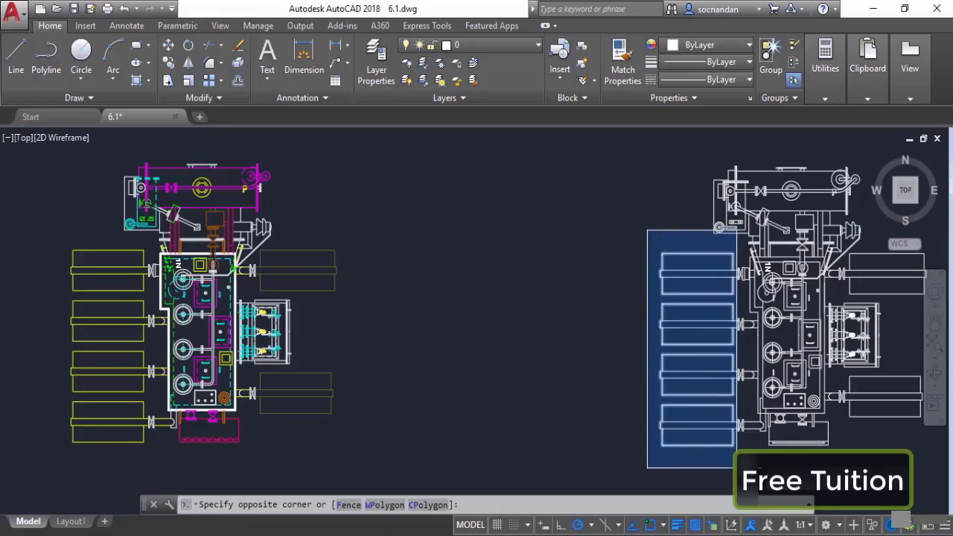
click(737, 472)
click(719, 468)
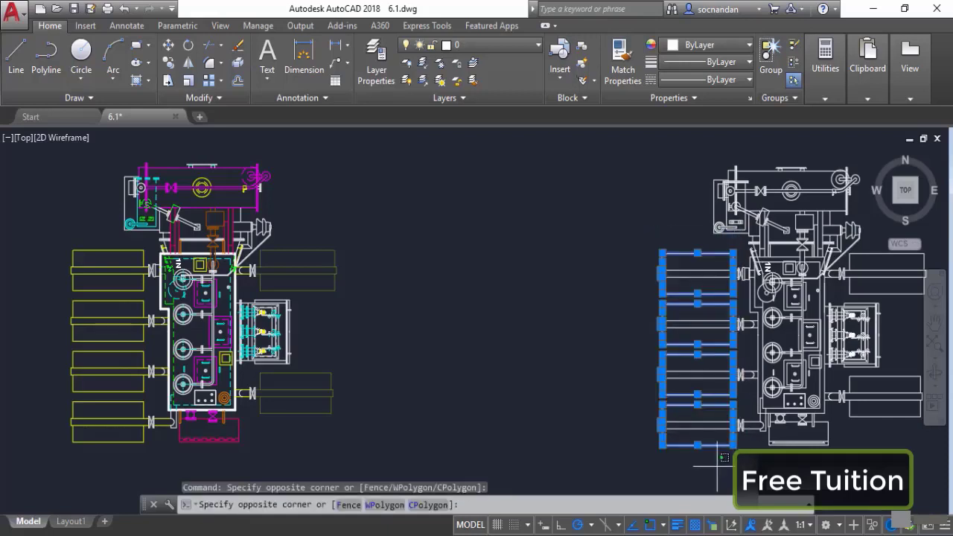
click(655, 214)
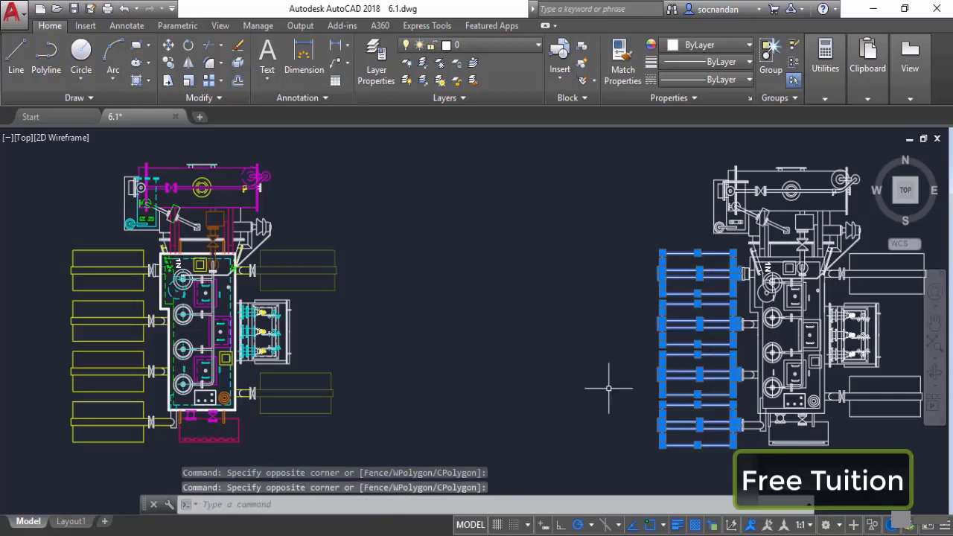
scroll(811, 268, up, 4)
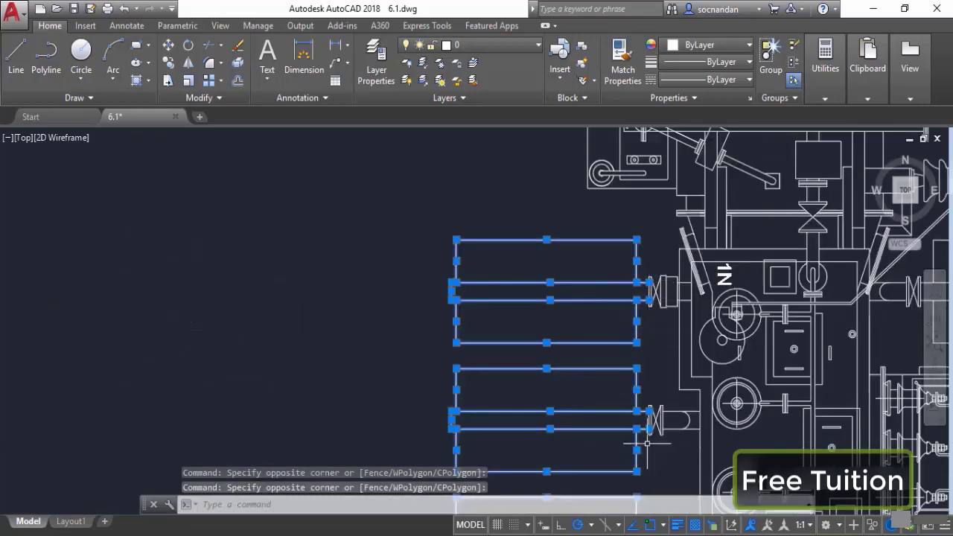
scroll(688, 313, down, 5)
middle_drag(679, 323, 693, 297)
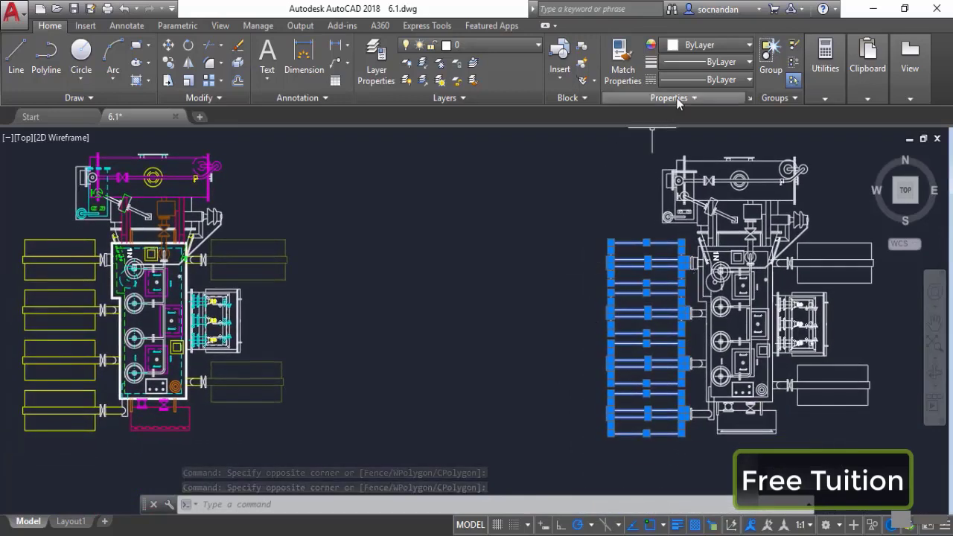
click(739, 46)
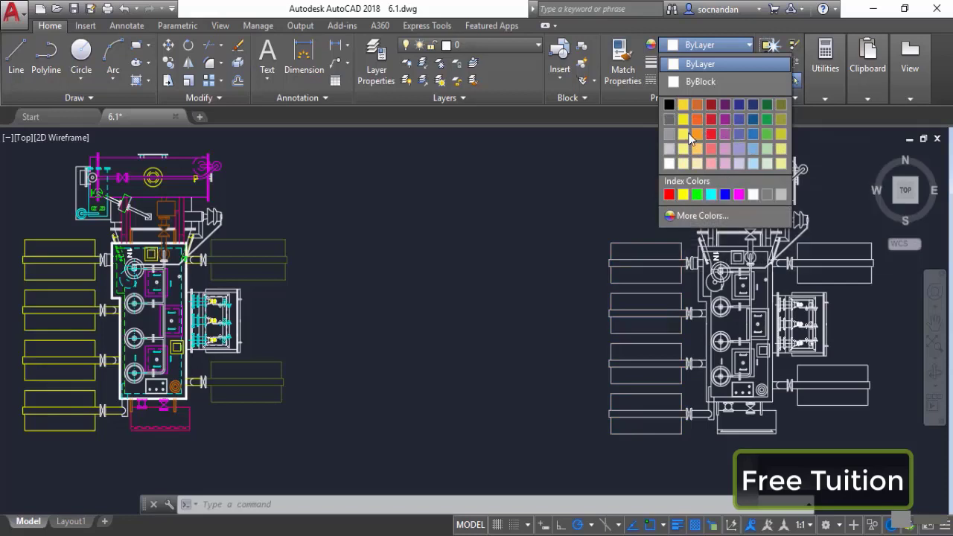
click(686, 218)
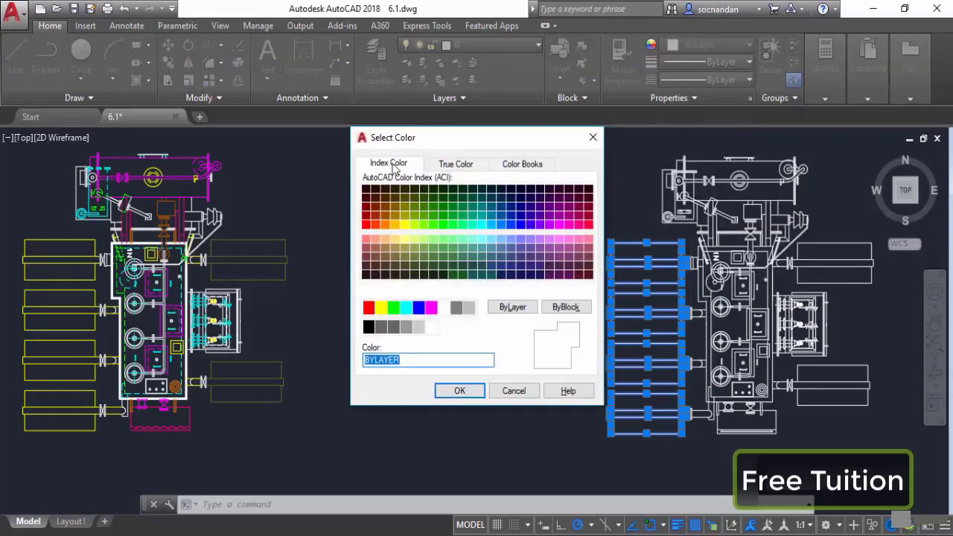
click(450, 164)
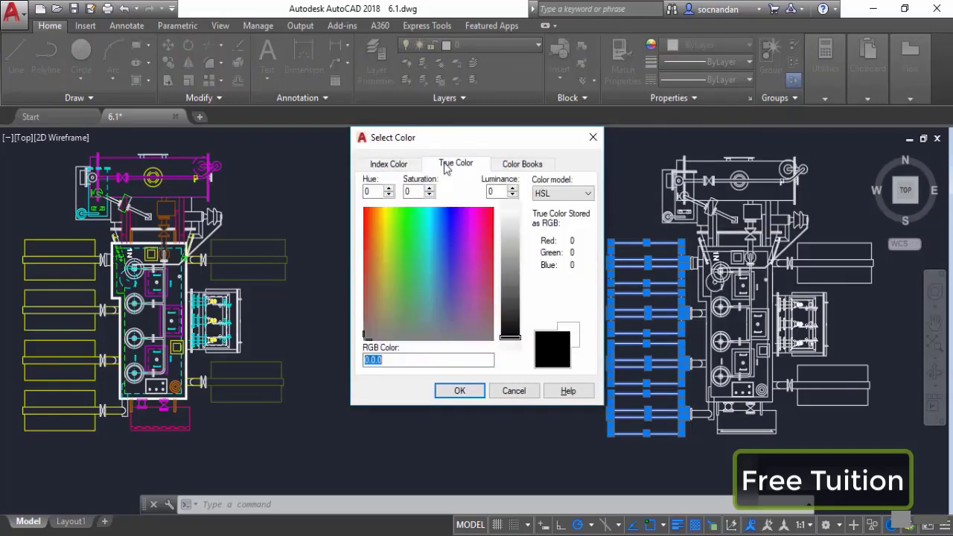
click(512, 169)
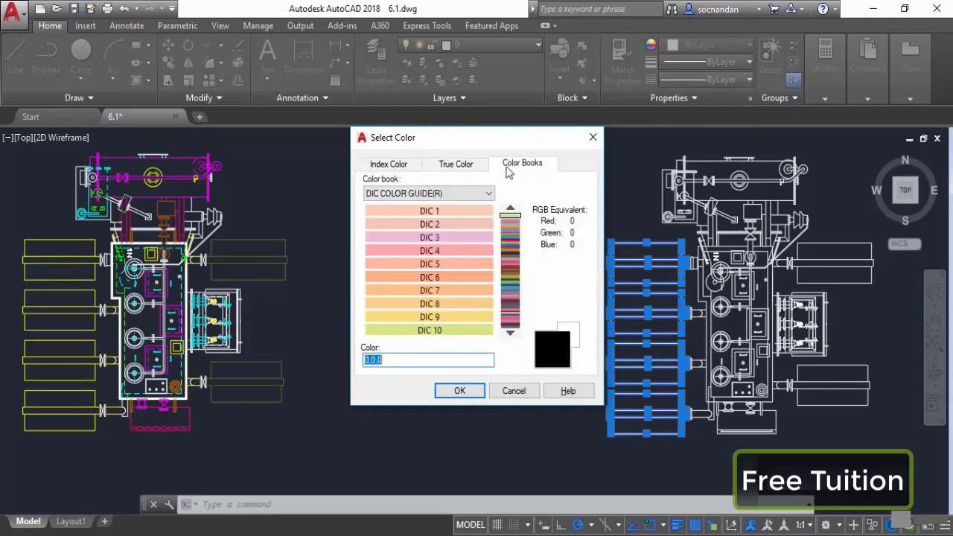
click(395, 168)
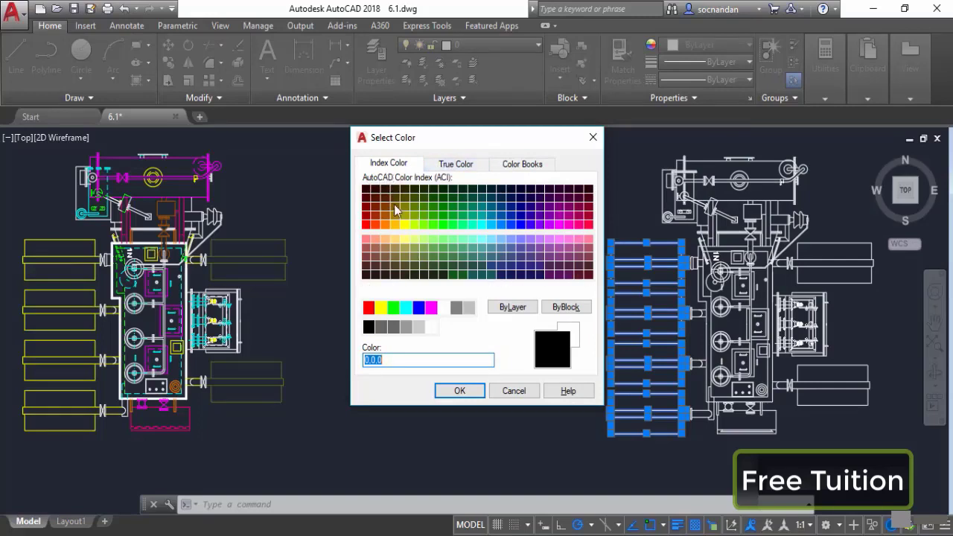
click(382, 308)
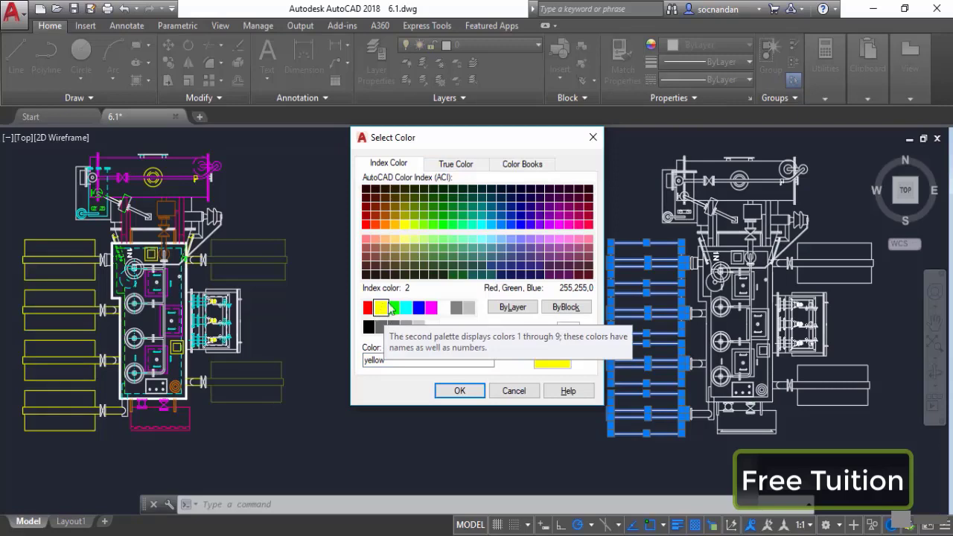
click(458, 390)
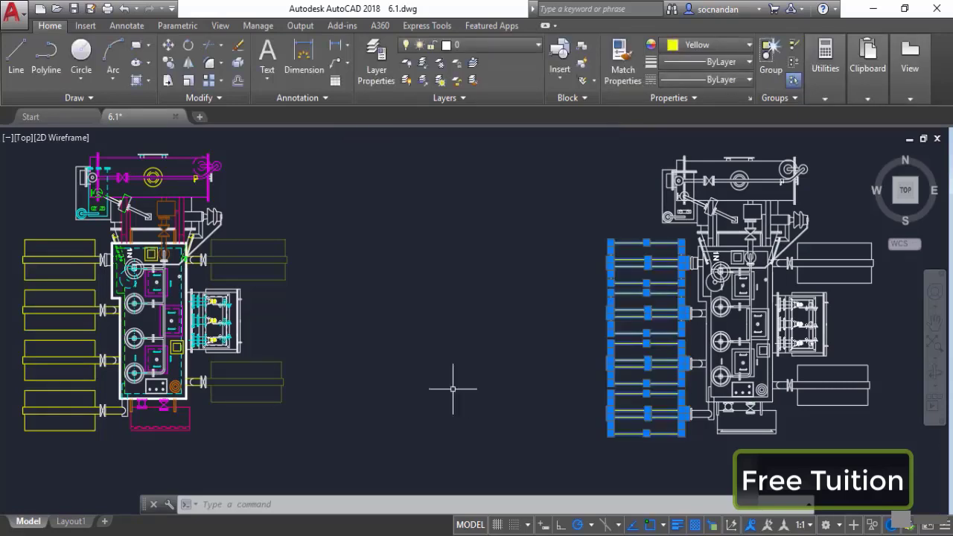
click(473, 390)
key(Escape)
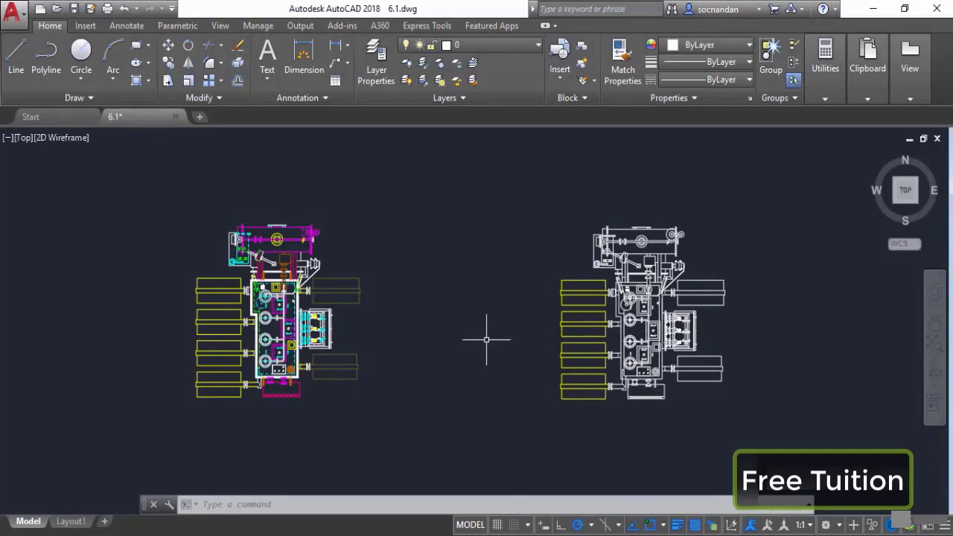
Examine the line colors and dashed linetypes in the colored plan and compare them with the uncolored copy.
scroll(298, 305, up, 4)
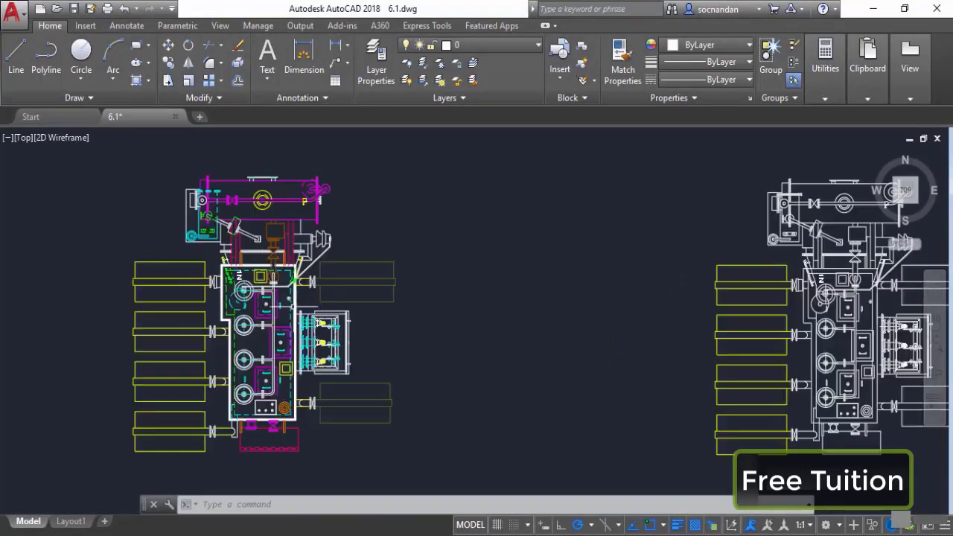
middle_drag(292, 305, 384, 263)
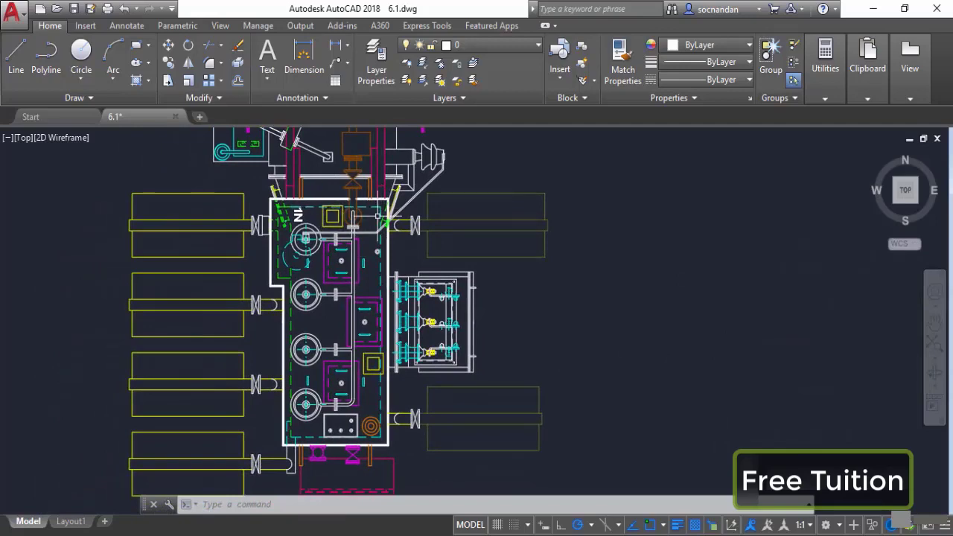
scroll(379, 277, up, 2)
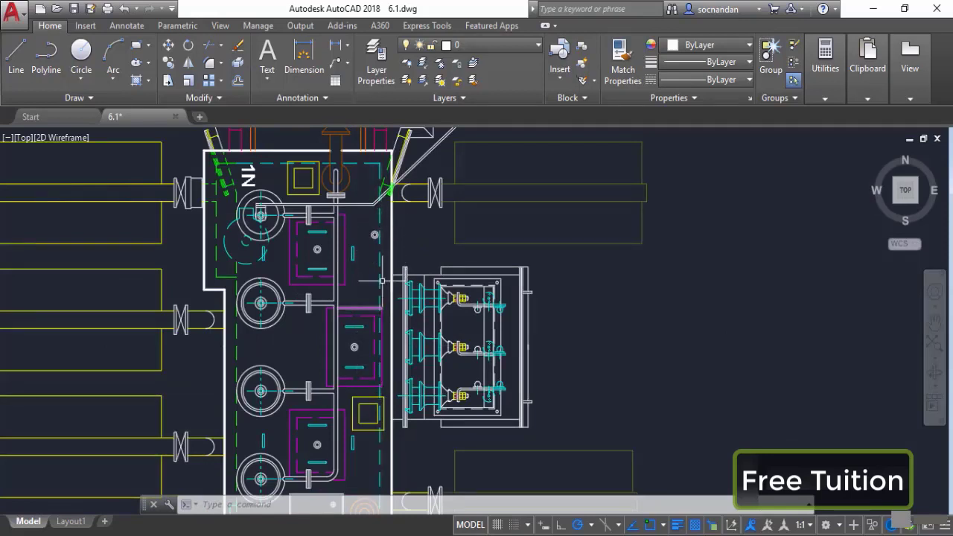
scroll(378, 273, down, 2)
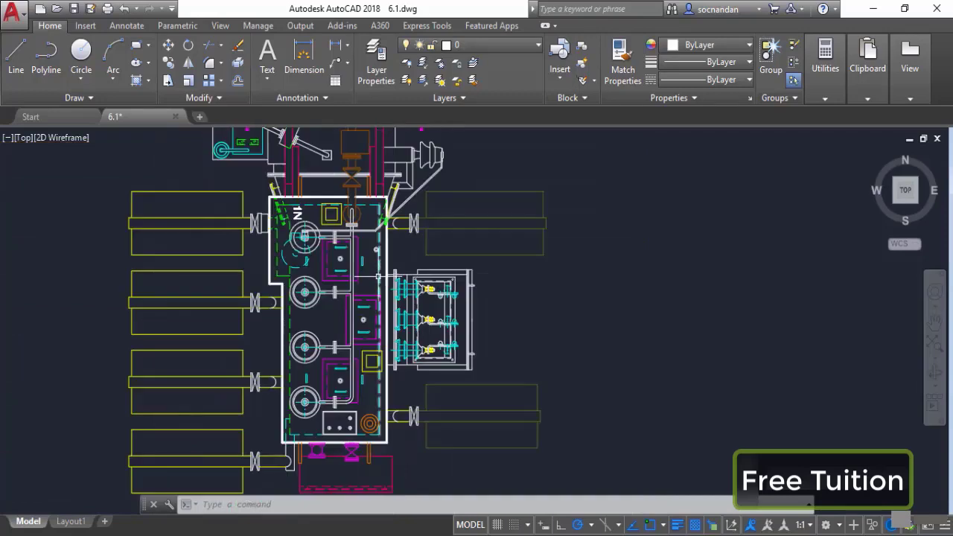
middle_drag(765, 322, 375, 307)
scroll(834, 323, down, 2)
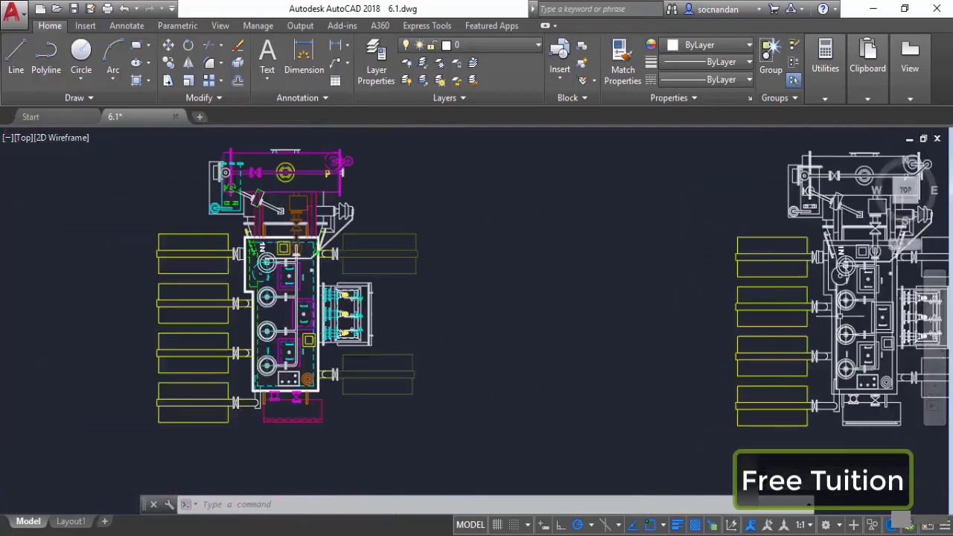
middle_drag(821, 273, 619, 263)
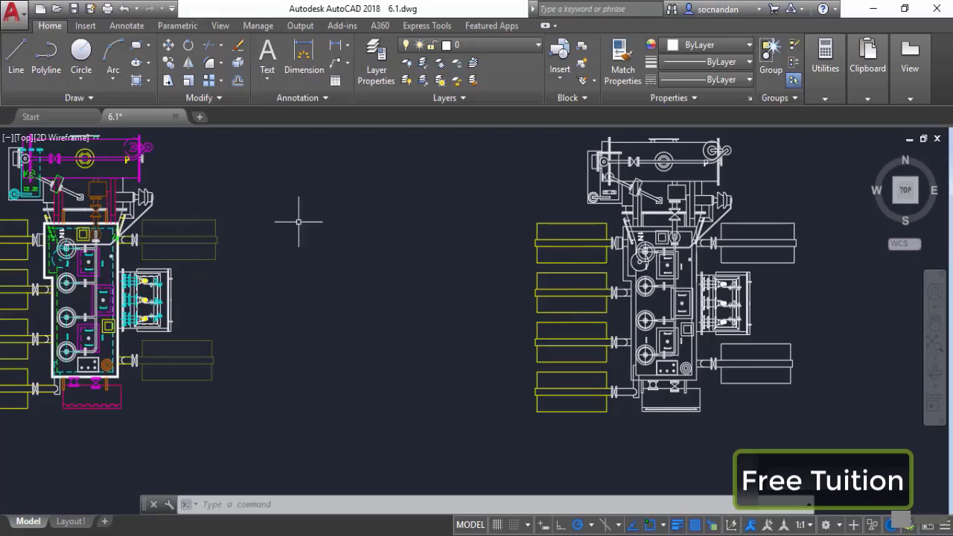
Load the ACAD_ISO02W100 (ISO dash) linetype from acadiso.lin into the drawing and check the list of available linetypes.
click(735, 80)
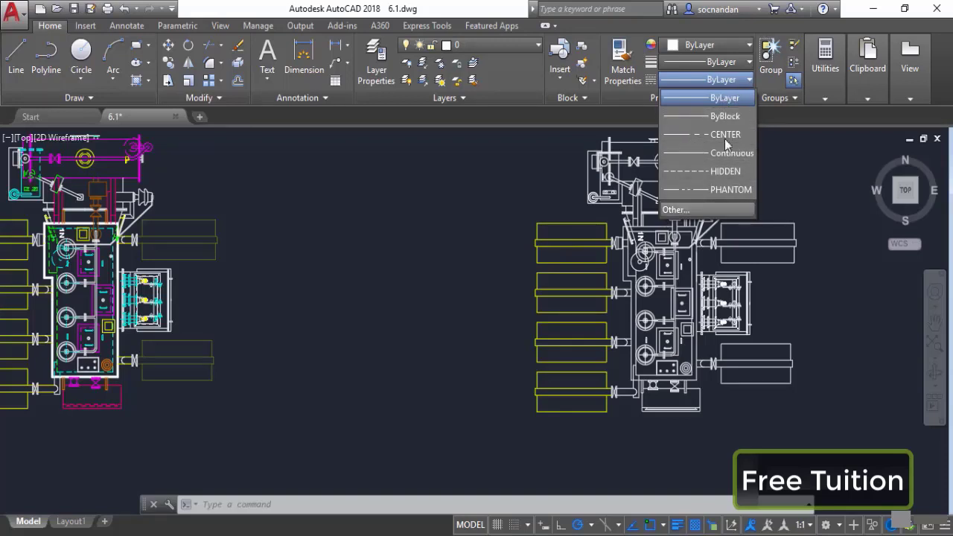
click(715, 81)
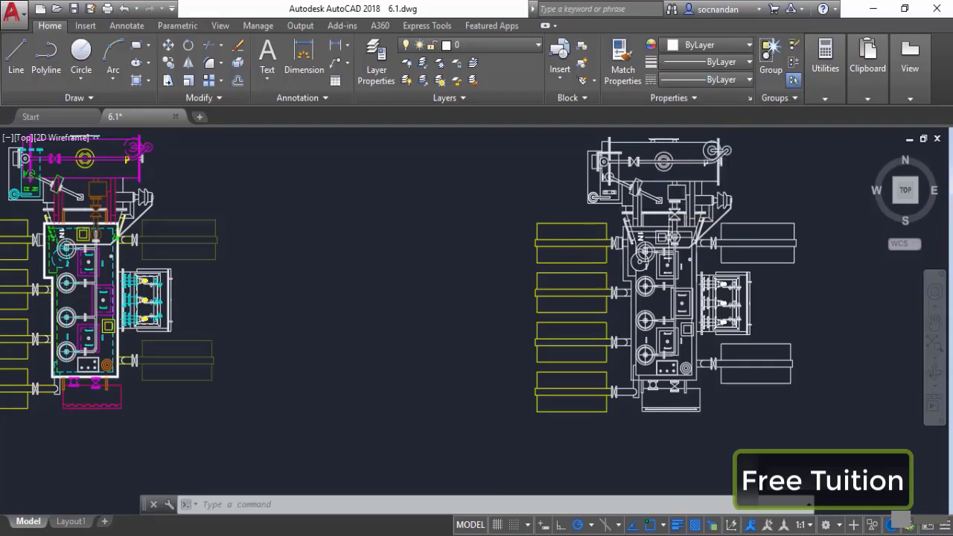
click(726, 84)
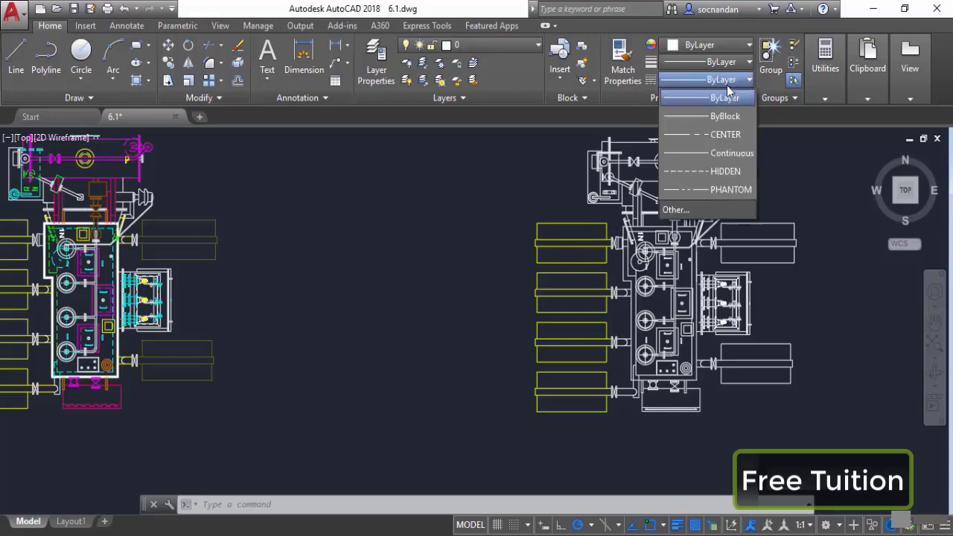
click(703, 208)
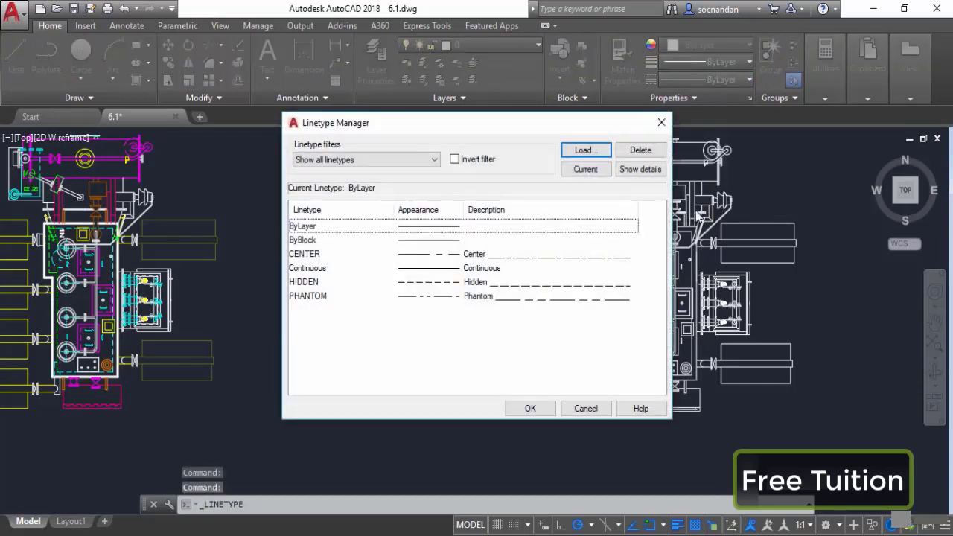
click(595, 151)
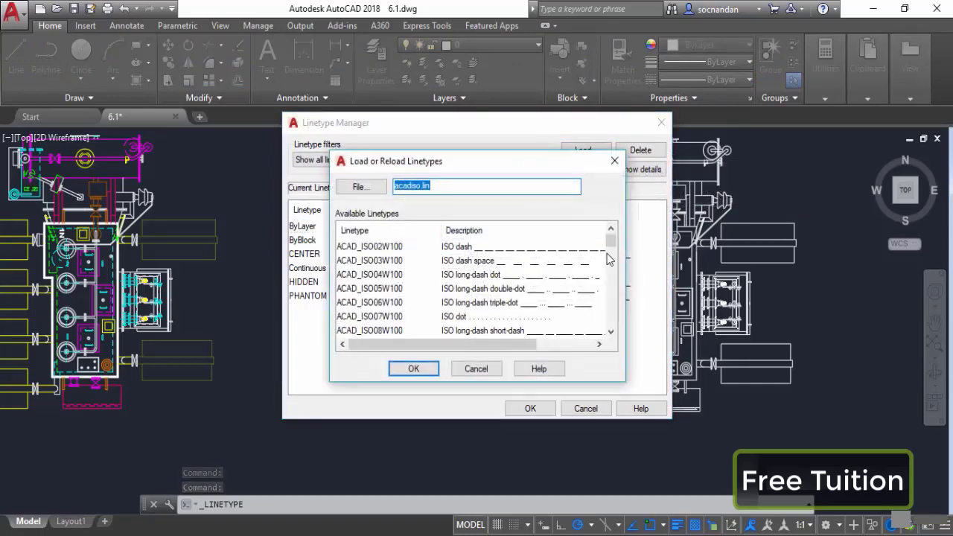
drag(615, 245, 615, 291)
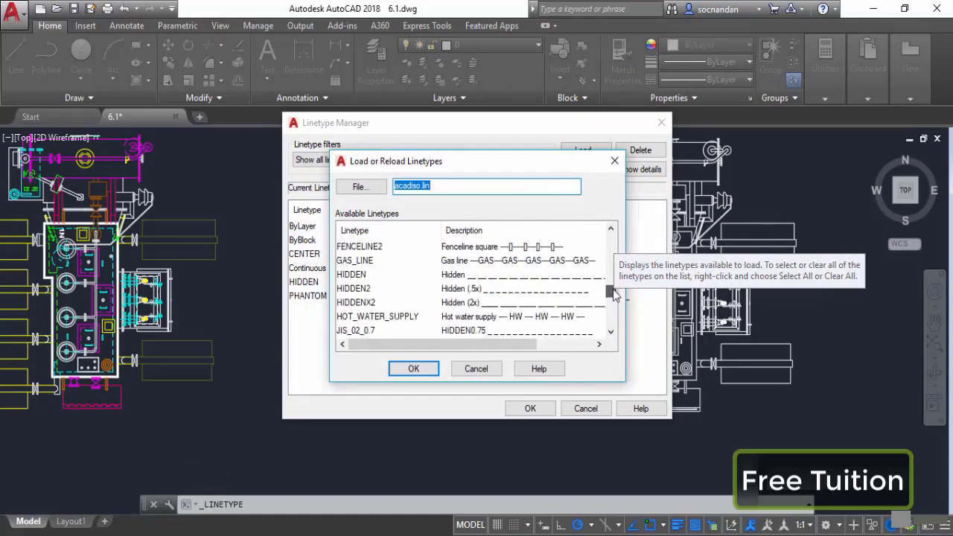
drag(613, 294, 614, 240)
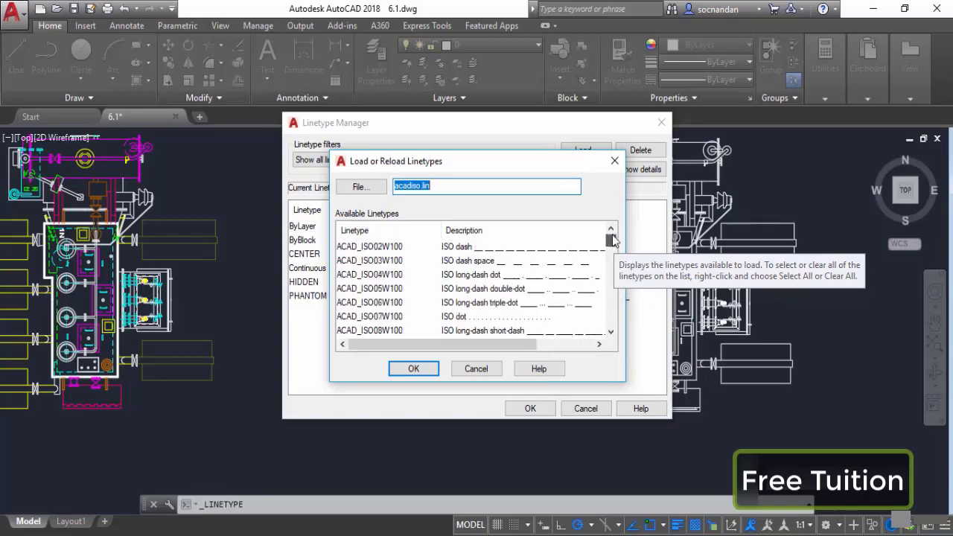
click(447, 251)
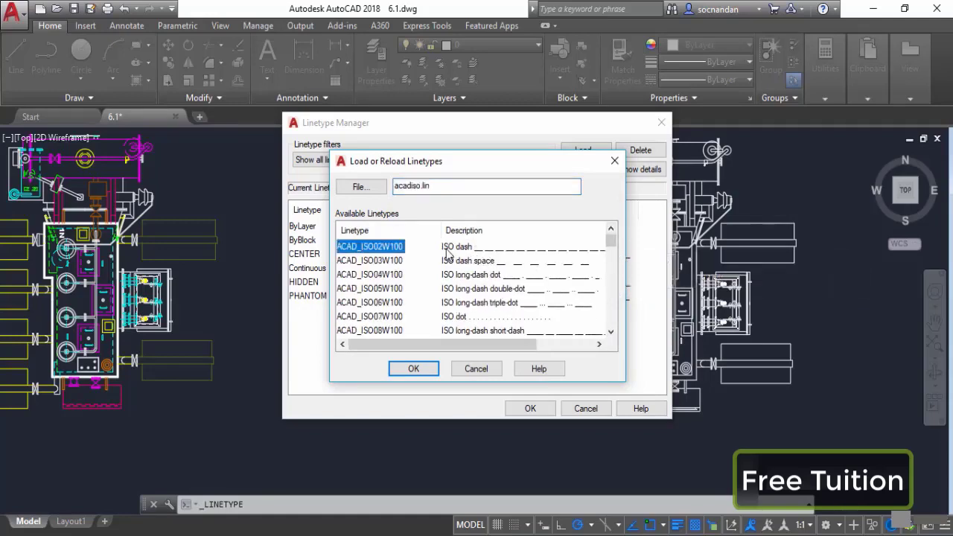
click(414, 368)
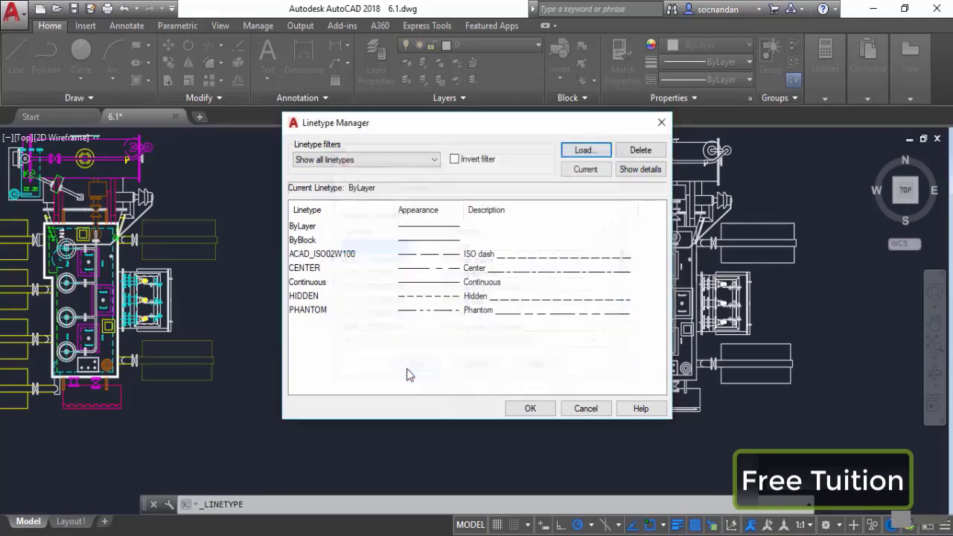
click(448, 254)
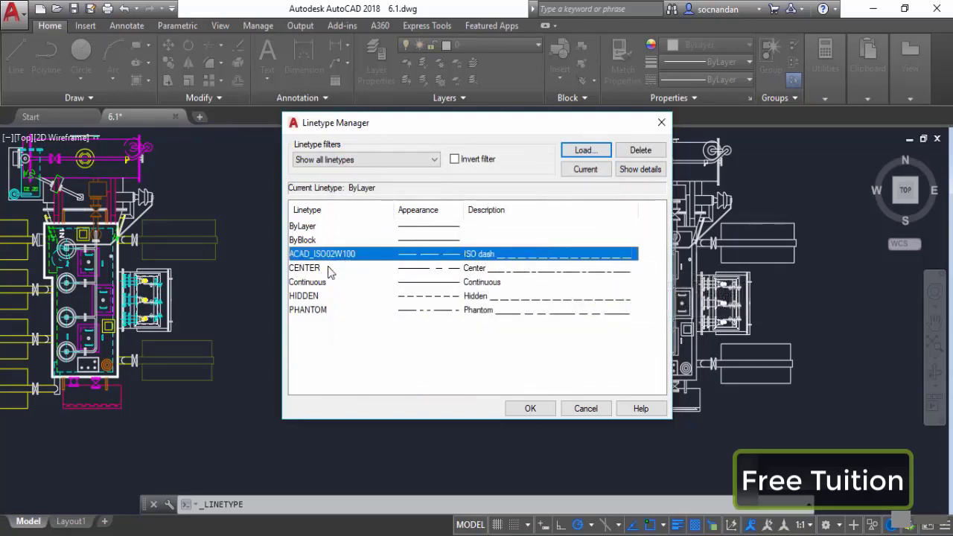
click(530, 409)
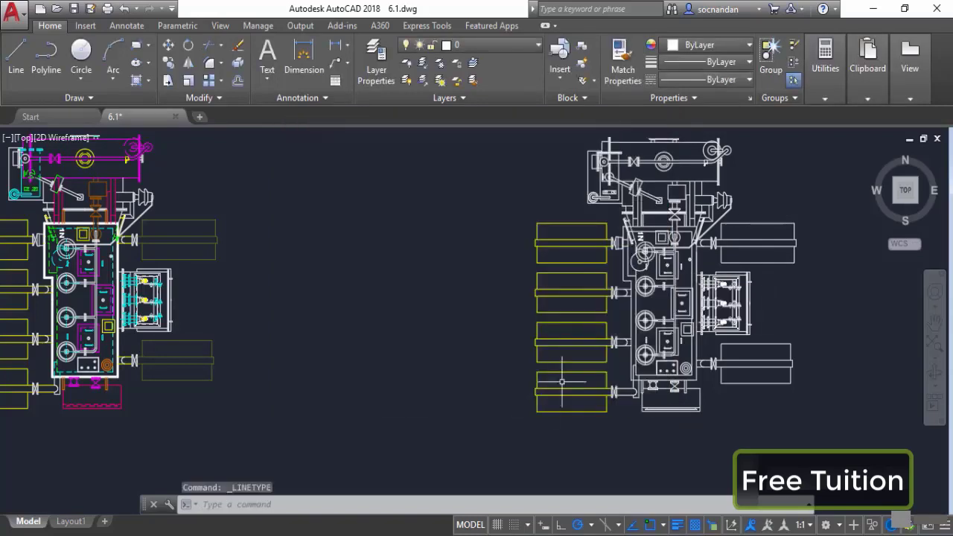
click(744, 81)
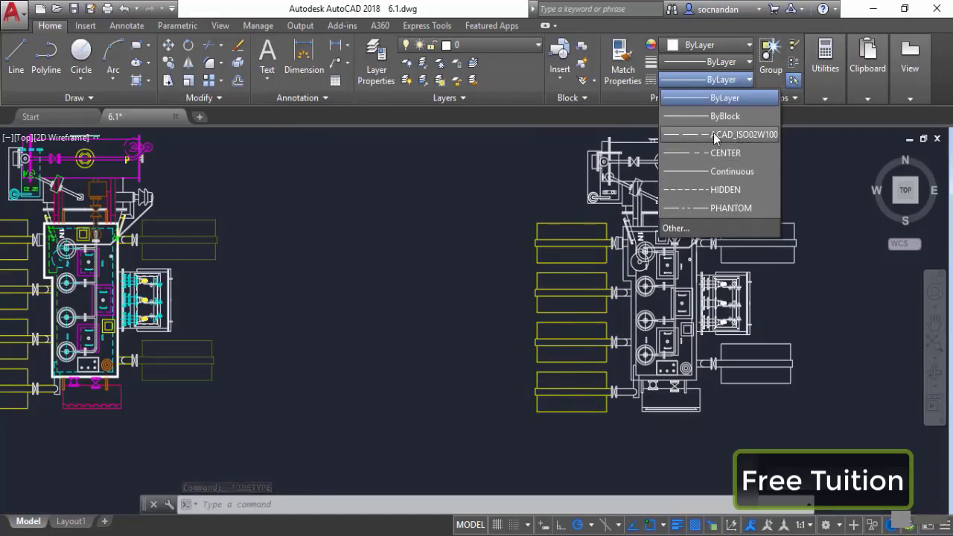
Assign the ACAD_ISO02W100 linetype to the seven lines forming the inner outline of the uncolored plan's central tank.
click(726, 80)
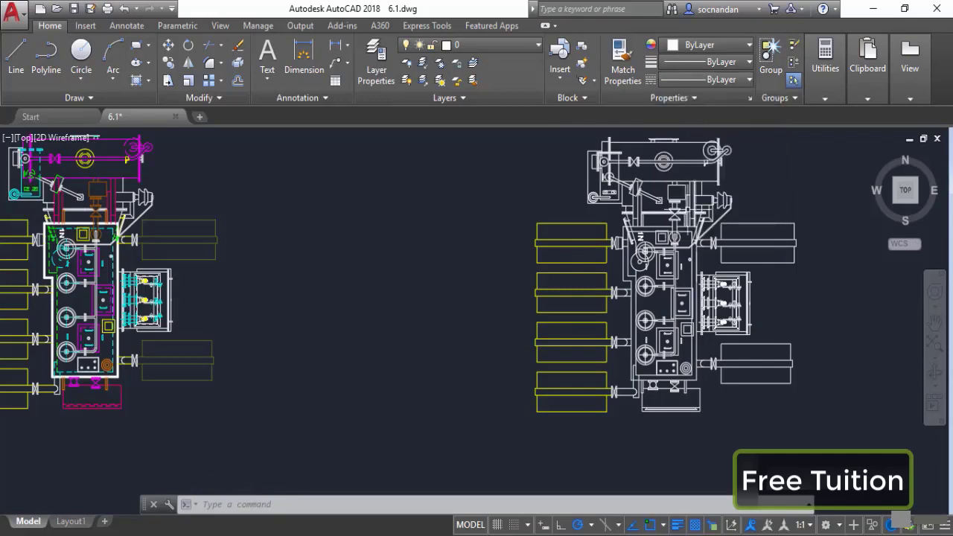
scroll(630, 253, up, 6)
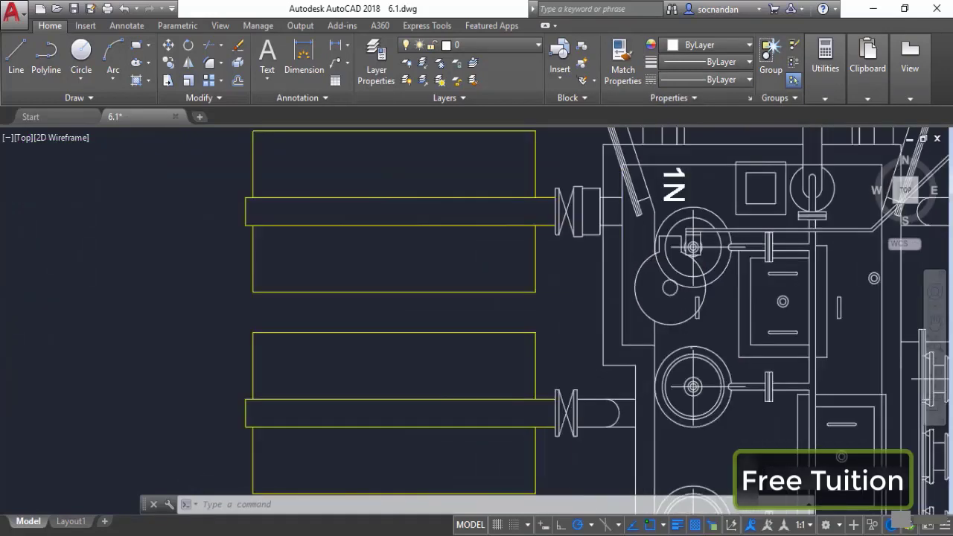
click(622, 254)
click(672, 164)
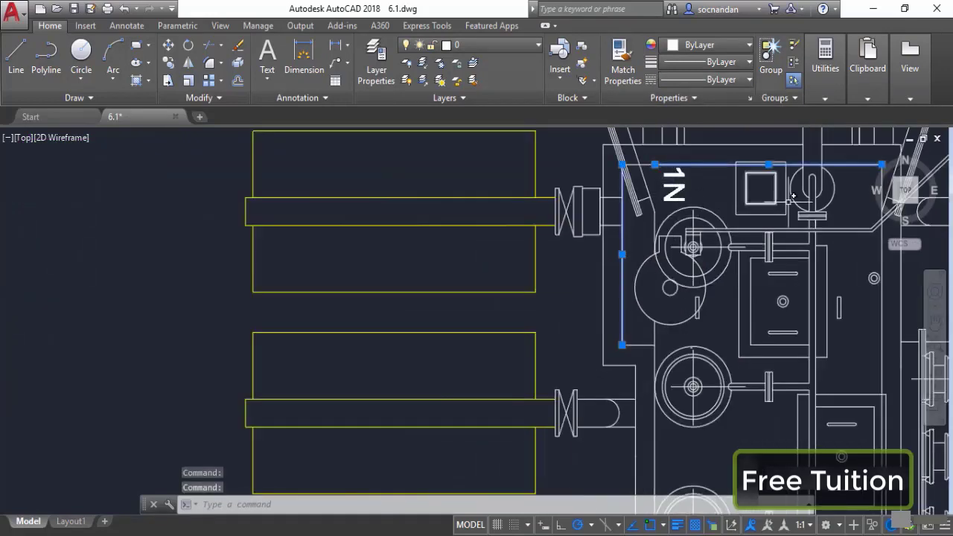
click(644, 164)
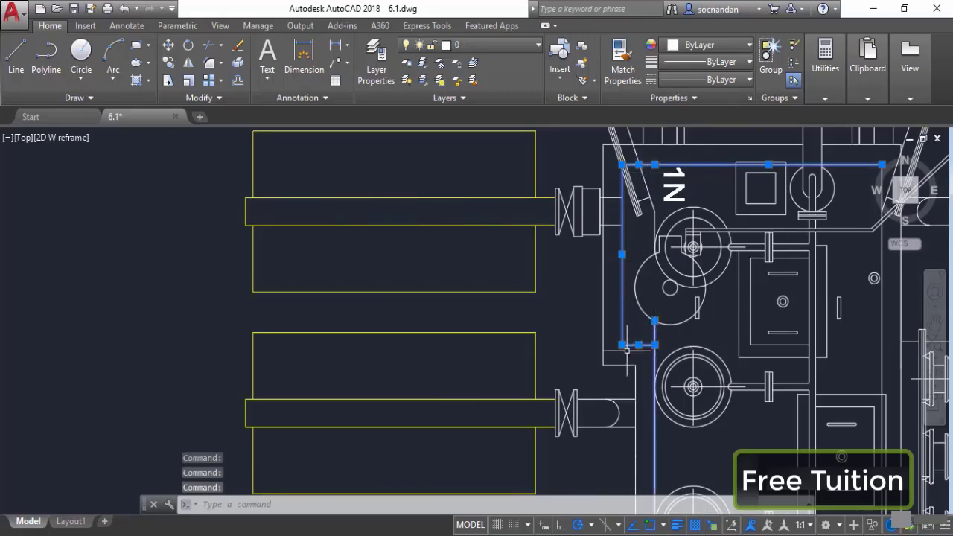
click(655, 365)
middle_drag(747, 431, 494, 396)
click(628, 271)
scroll(613, 313, down, 4)
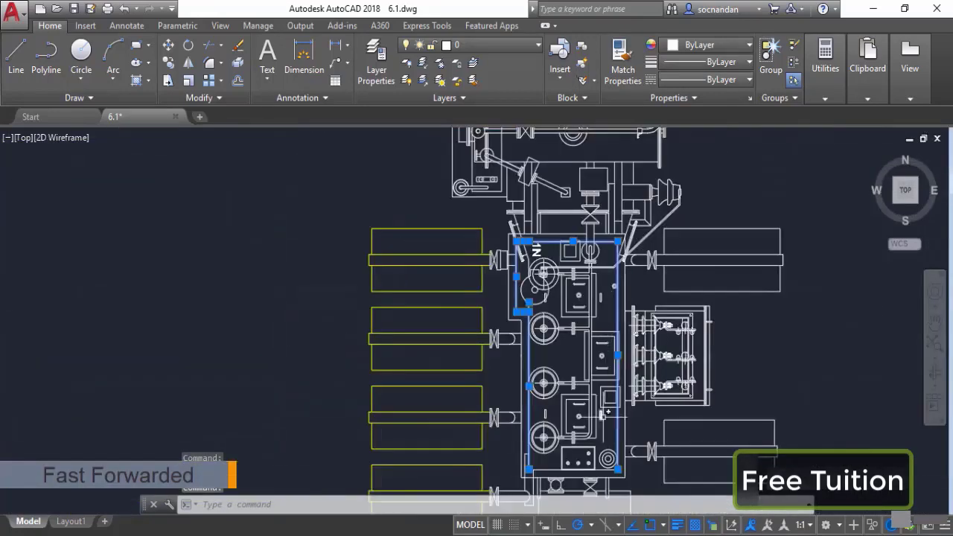
middle_drag(602, 412, 614, 265)
scroll(588, 305, up, 2)
scroll(592, 305, down, 2)
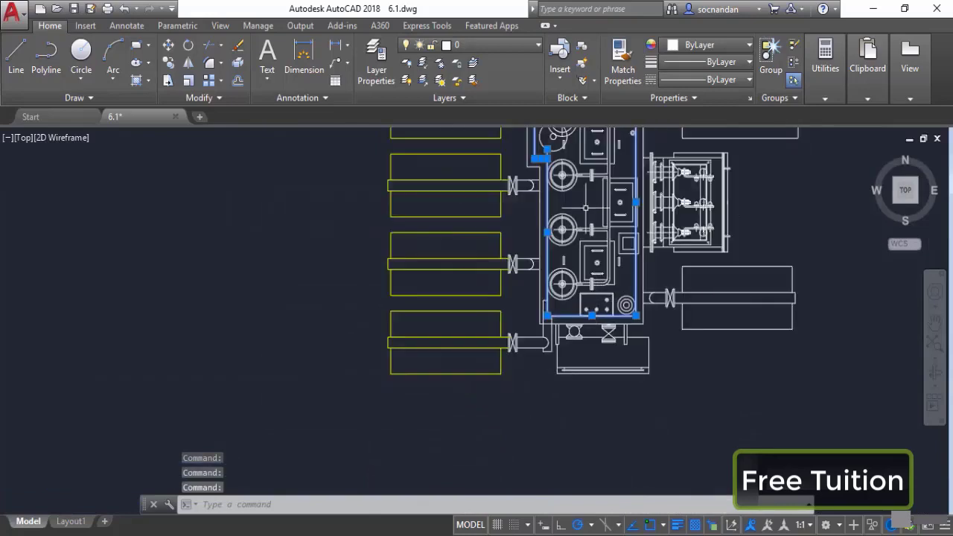
mouse_move(583, 223)
middle_down()
mouse_move(565, 339)
mouse_move(543, 338)
middle_up()
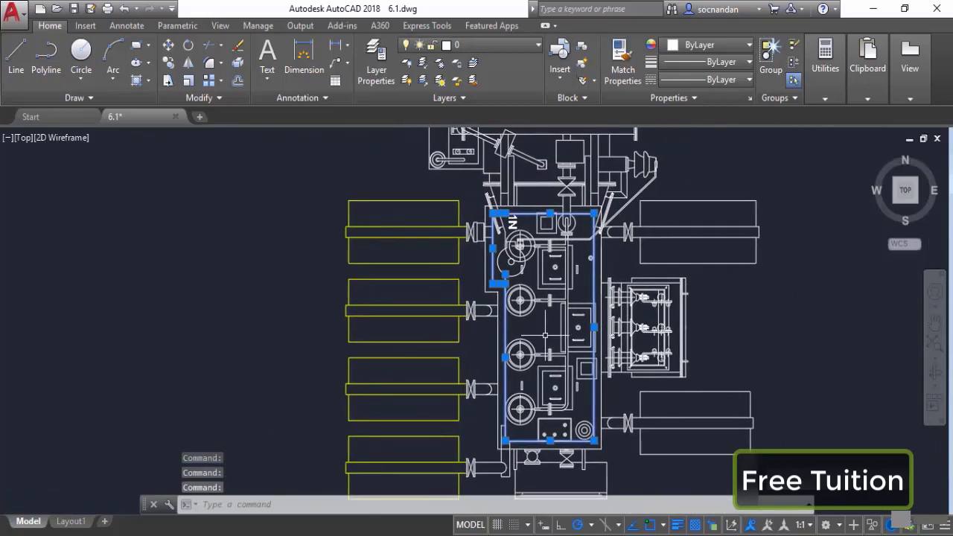
click(720, 79)
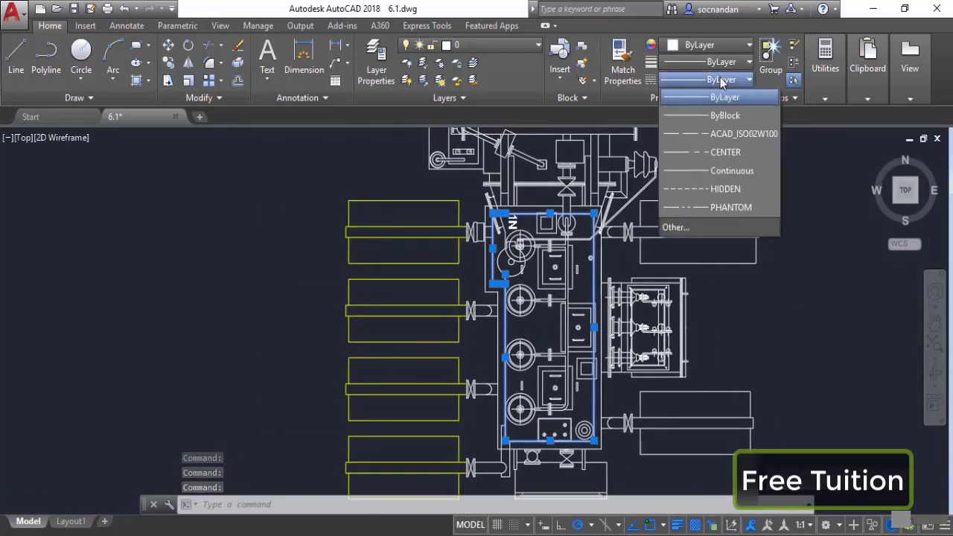
click(740, 135)
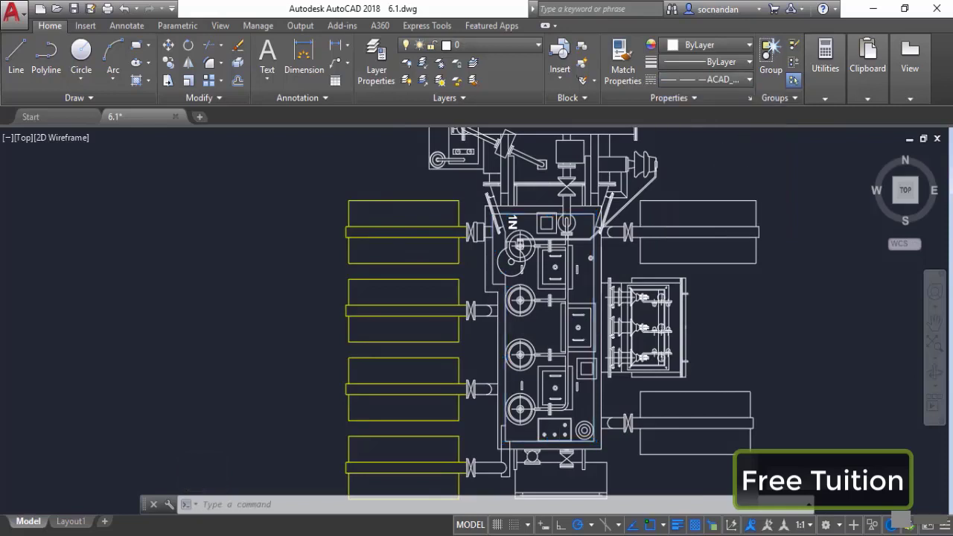
key(Escape)
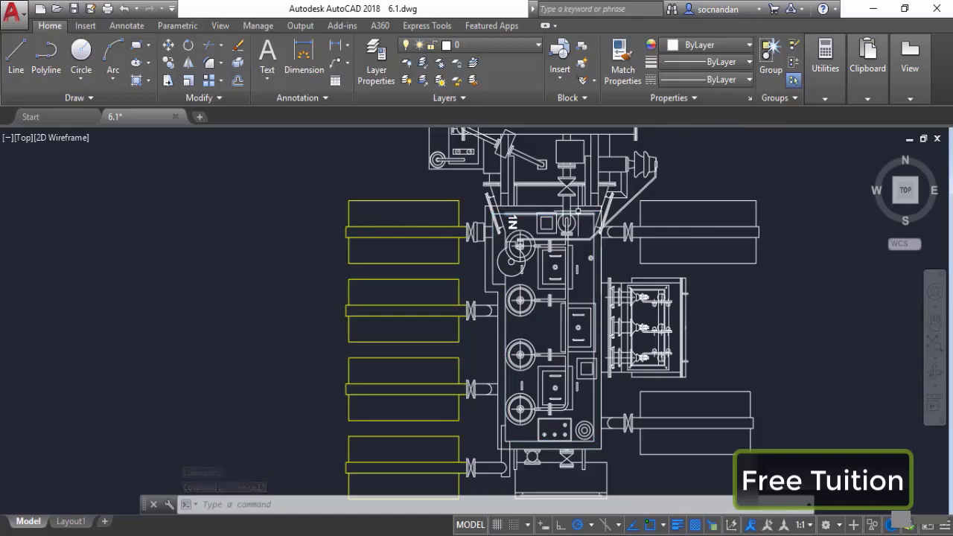
Examine the inner outline of the uncolored plan's tank and compare its linetype with the dashed outline in the colored plan.
scroll(581, 212, up, 2)
scroll(594, 206, up, 2)
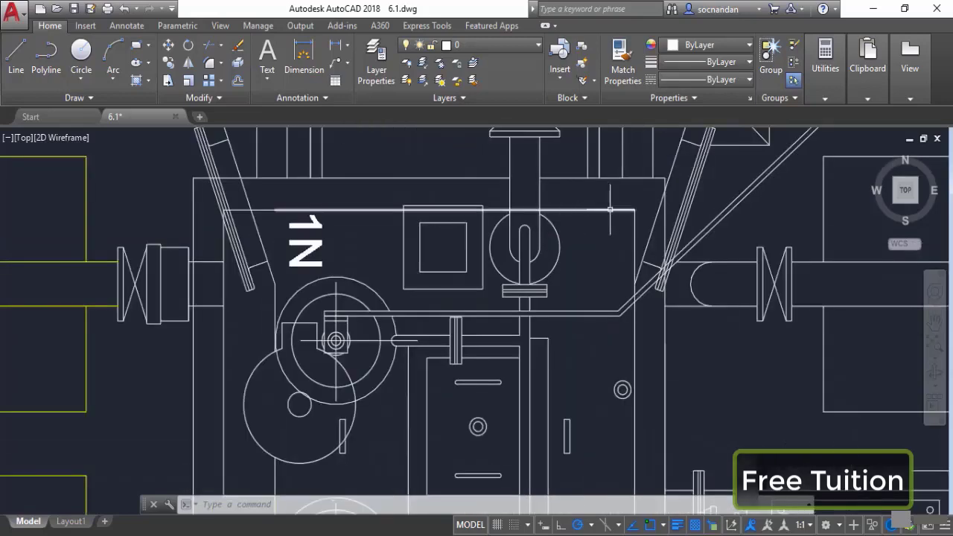
scroll(634, 212, down, 6)
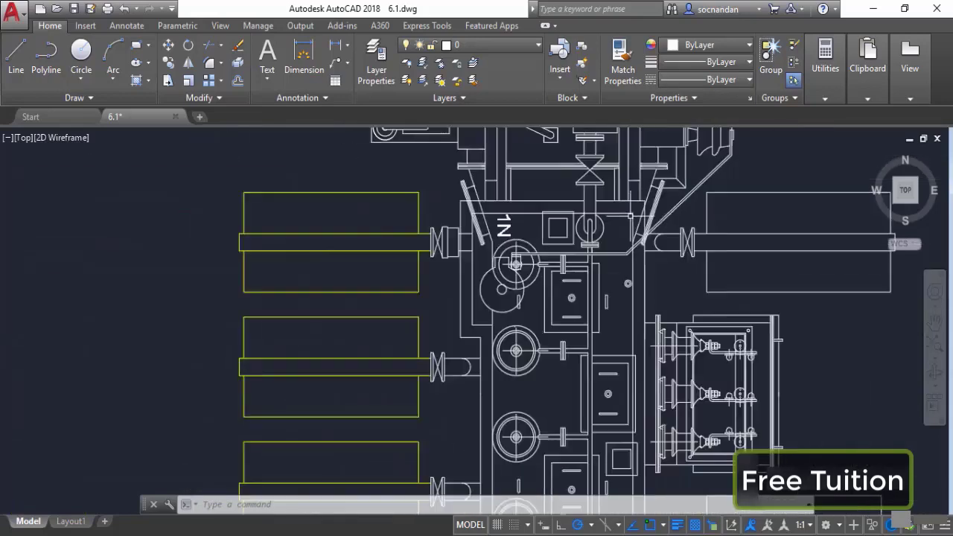
scroll(634, 277, down, 4)
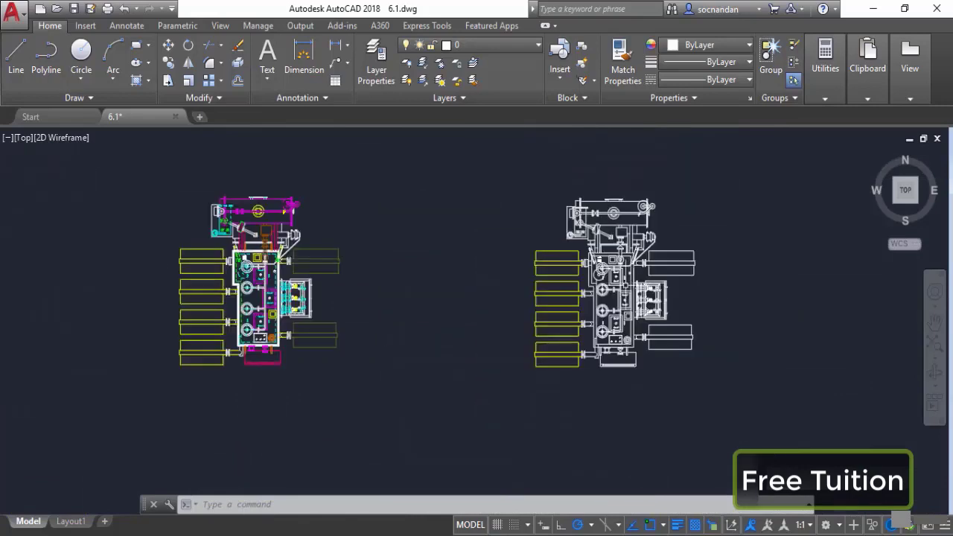
scroll(262, 280, up, 5)
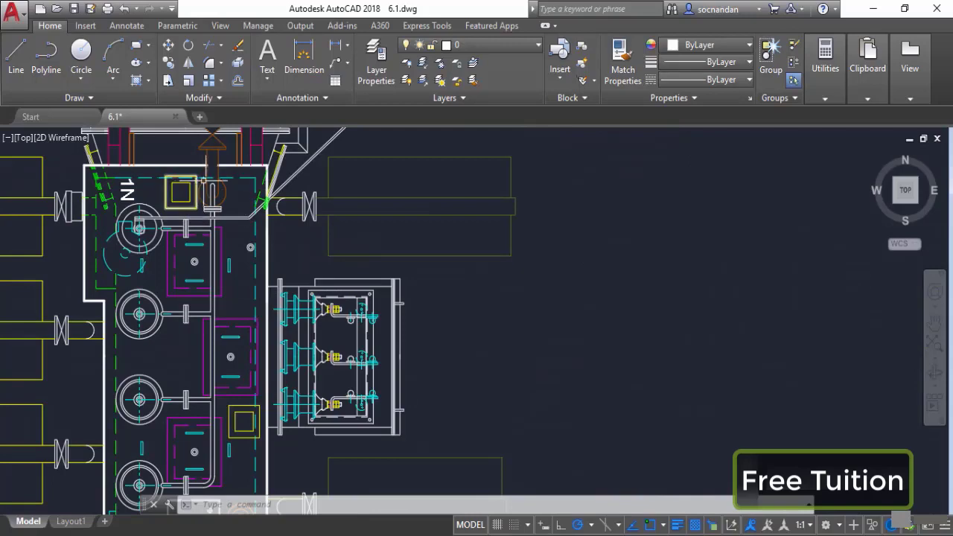
scroll(639, 281, down, 4)
mouse_move(772, 312)
middle_down()
mouse_move(685, 317)
mouse_move(376, 298)
middle_up()
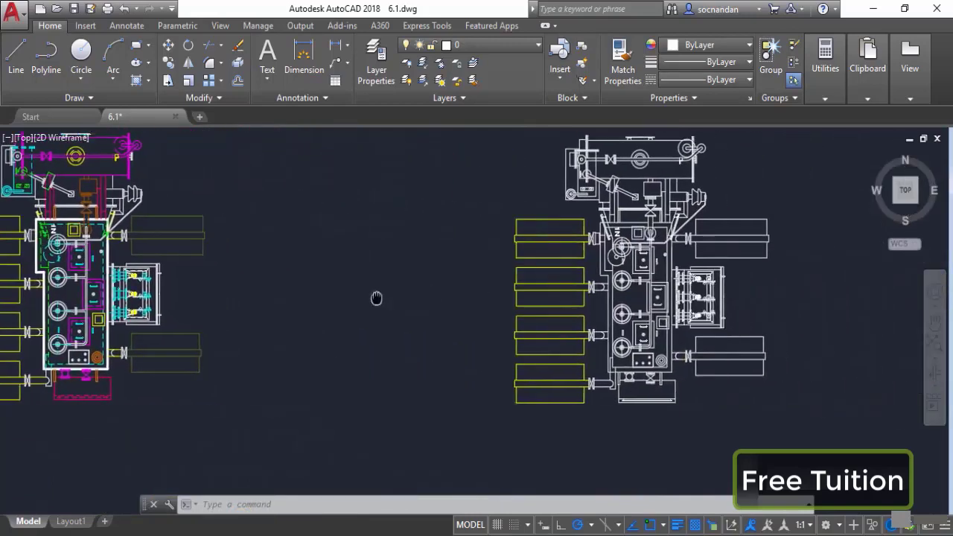
scroll(615, 246, up, 2)
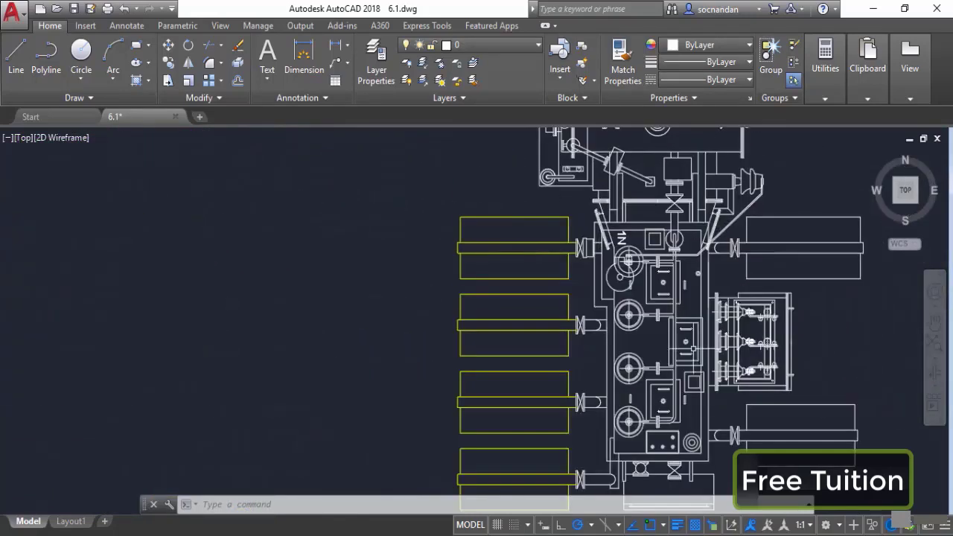
mouse_move(693, 349)
middle_down()
mouse_move(677, 337)
mouse_move(598, 324)
middle_up()
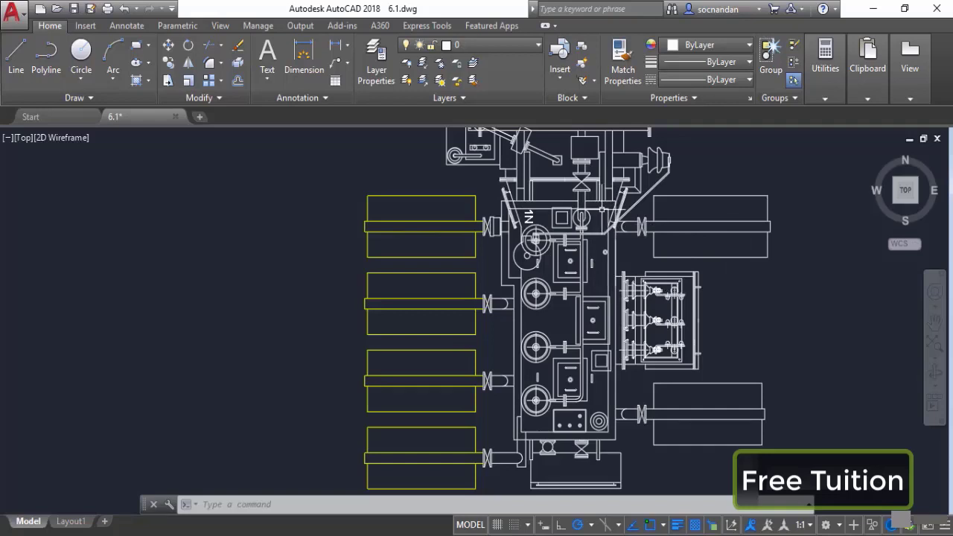
Select the seven inner outline lines of the uncolored plan's tank and display their properties.
click(600, 208)
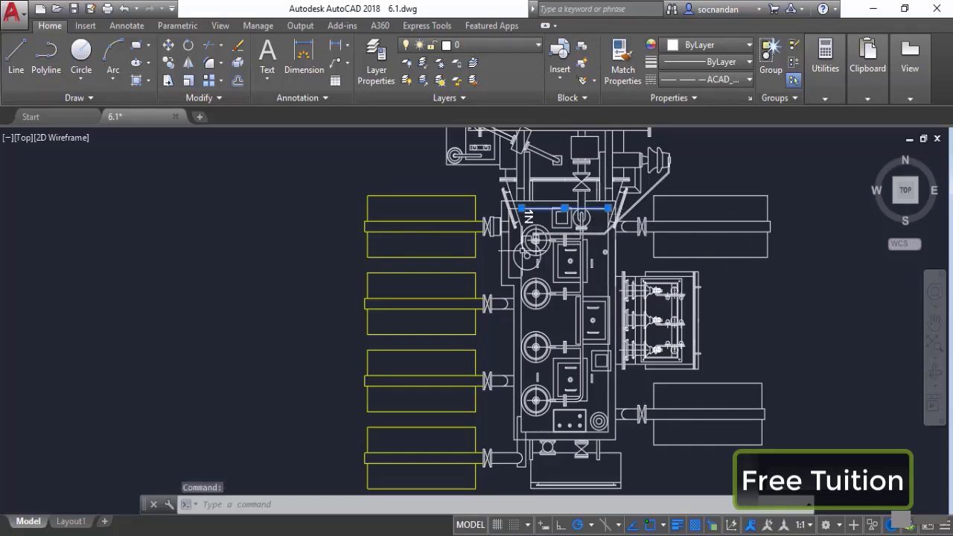
click(508, 242)
scroll(512, 209, up, 5)
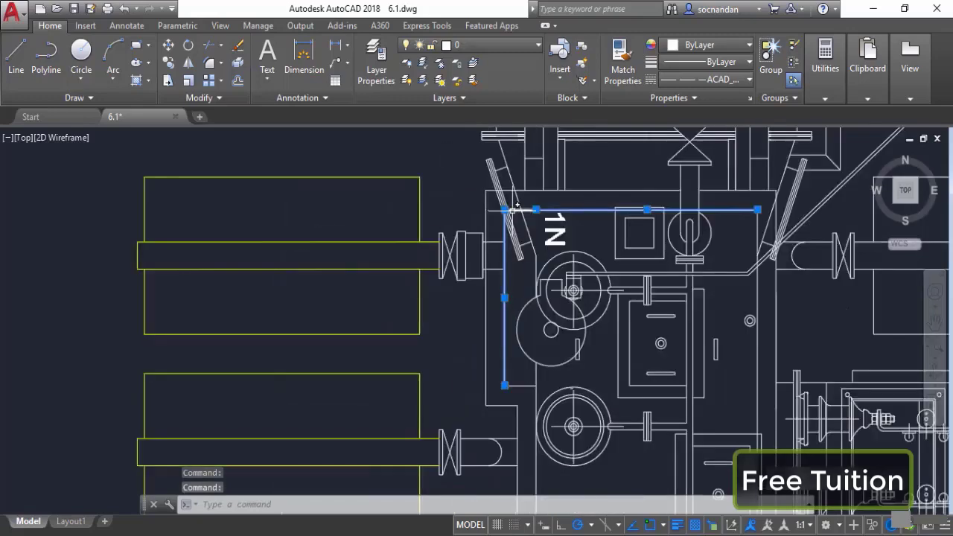
scroll(538, 209, down, 6)
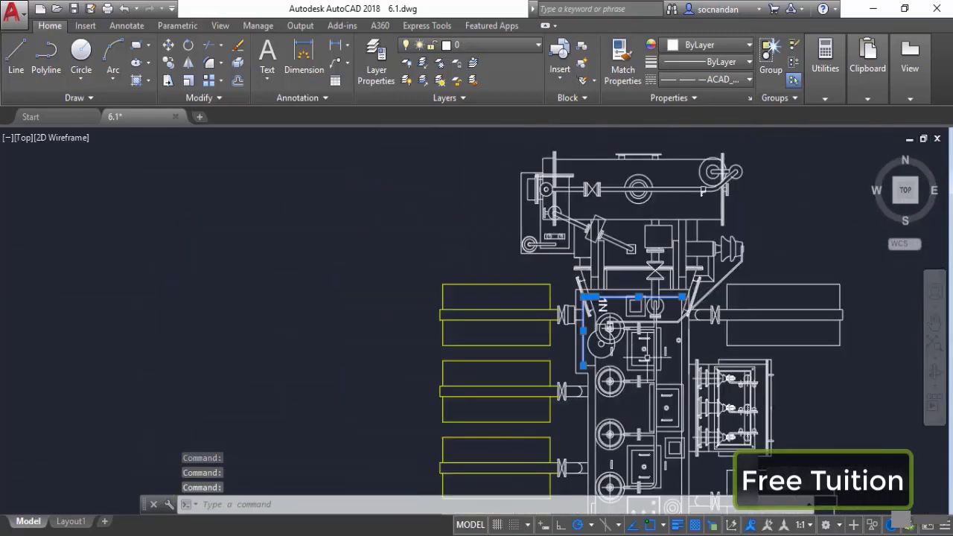
scroll(482, 305, up, 4)
click(486, 292)
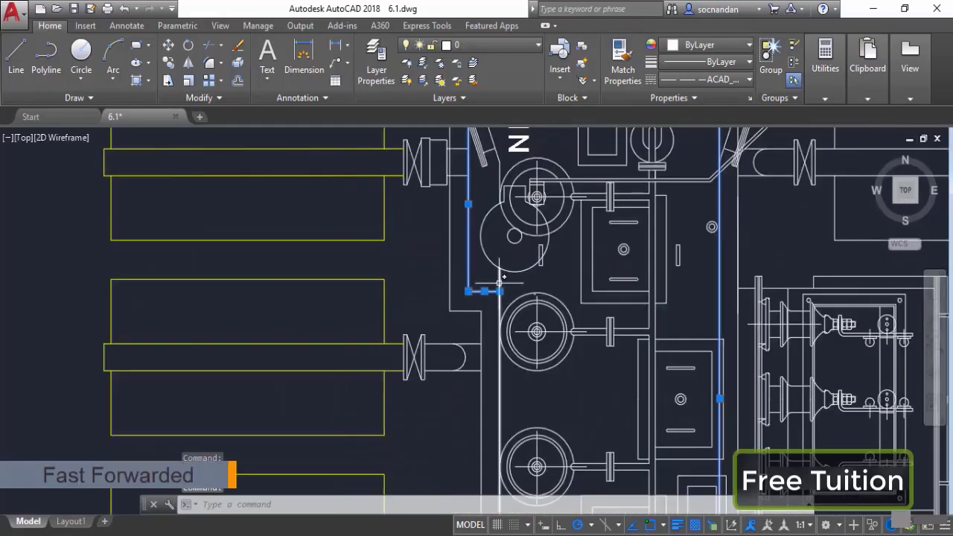
click(500, 280)
scroll(568, 305, down, 4)
middle_drag(566, 449, 544, 352)
scroll(543, 352, up, 2)
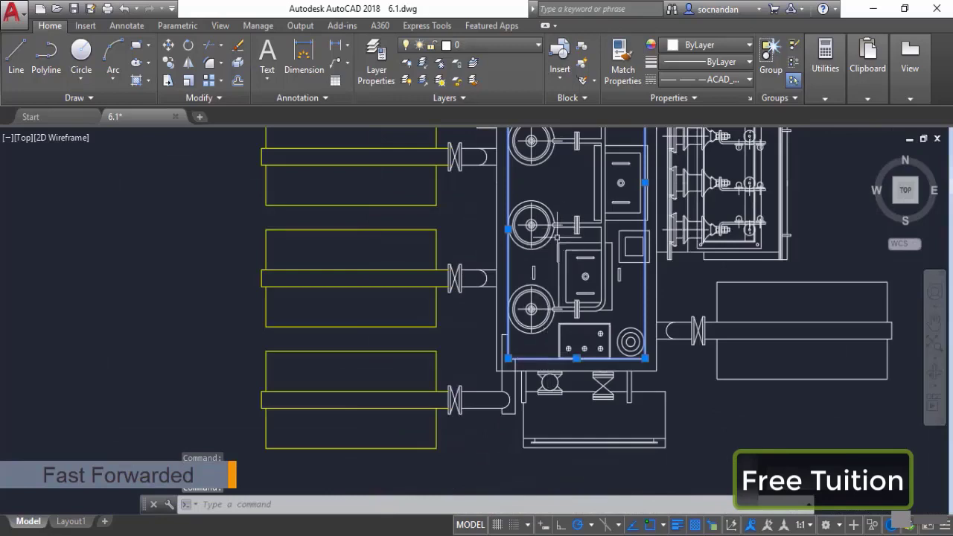
scroll(557, 239, down, 2)
mouse_move(556, 221)
middle_down()
mouse_move(516, 343)
mouse_move(463, 337)
middle_up()
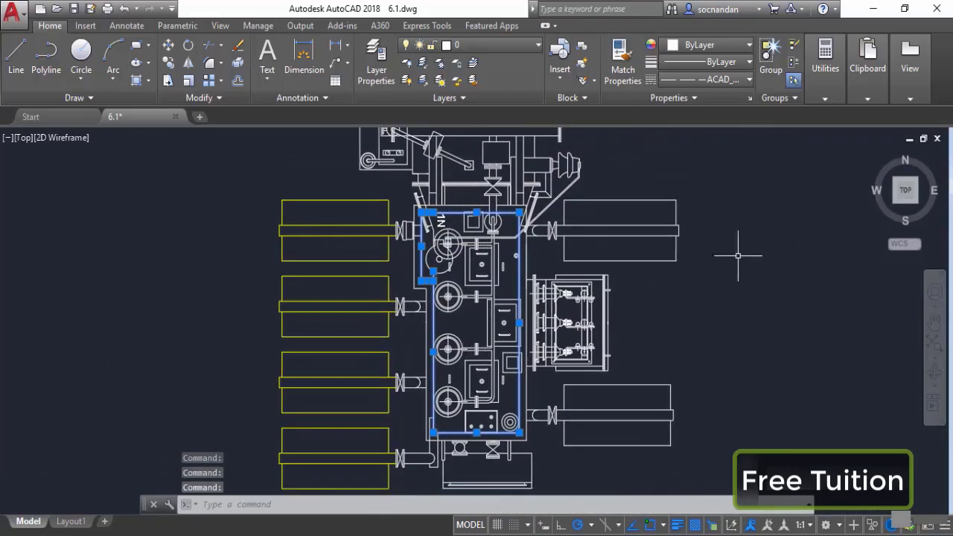
right_click(693, 187)
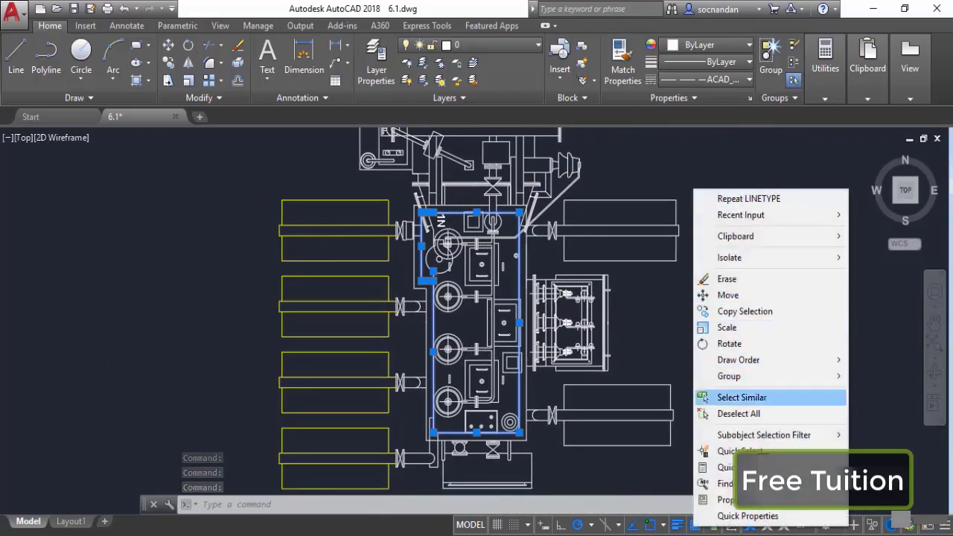
click(741, 499)
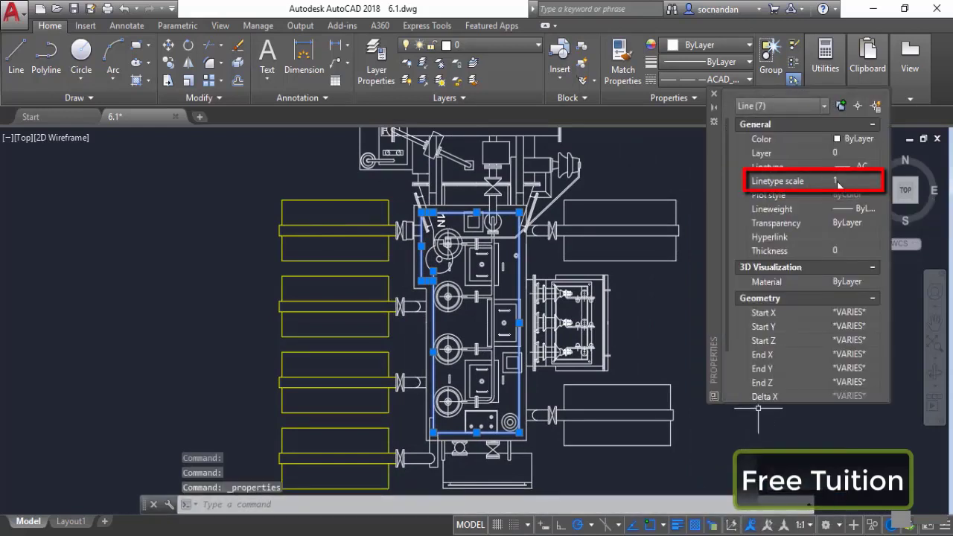
mouse_move(716, 186)
mouse_down()
mouse_move(677, 207)
mouse_move(644, 206)
mouse_up()
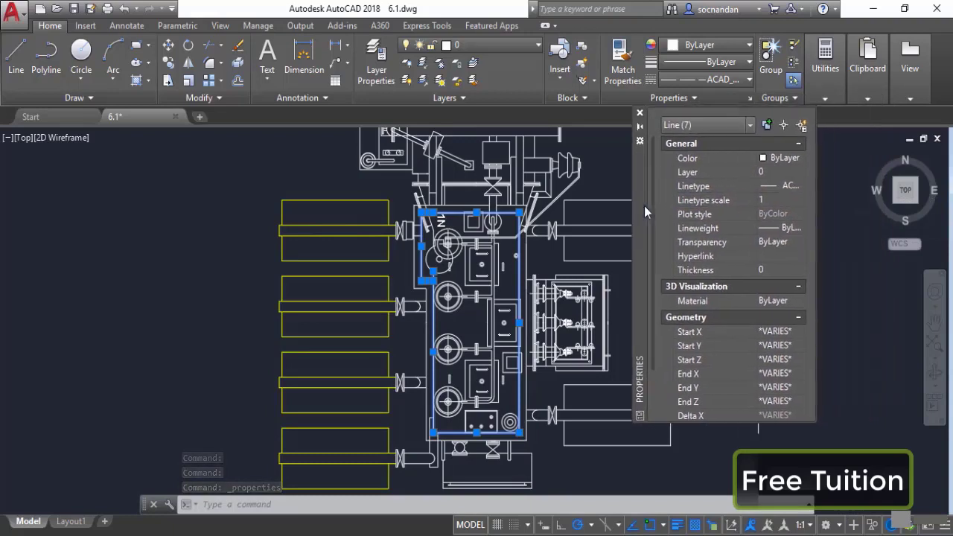
Try linetype scales of 0.008 and 0.02 on the seven selected inner outline lines.
click(769, 201)
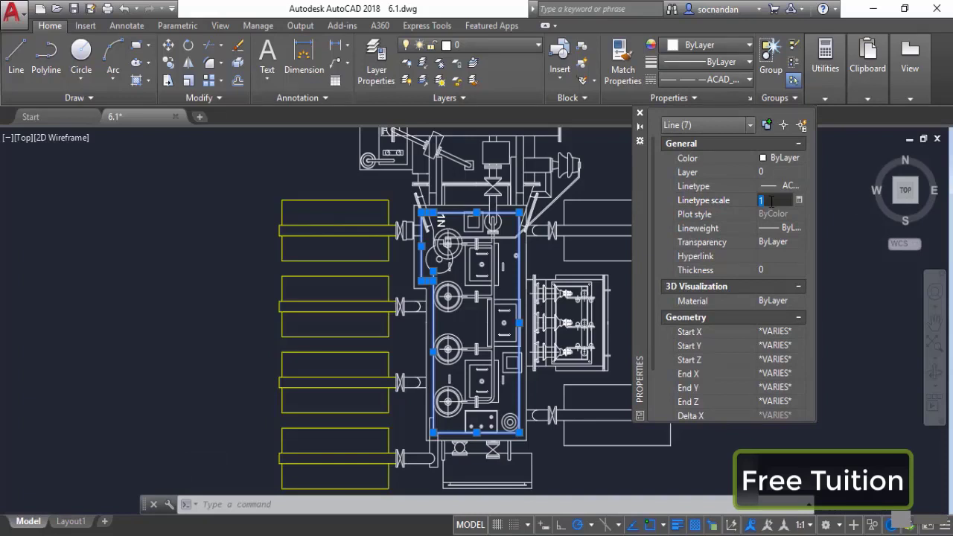
key(Return)
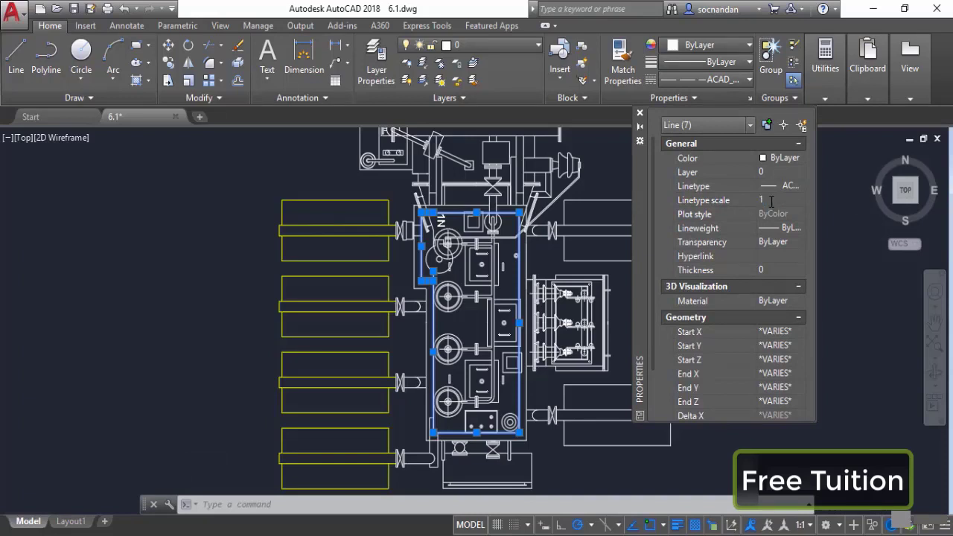
click(771, 201)
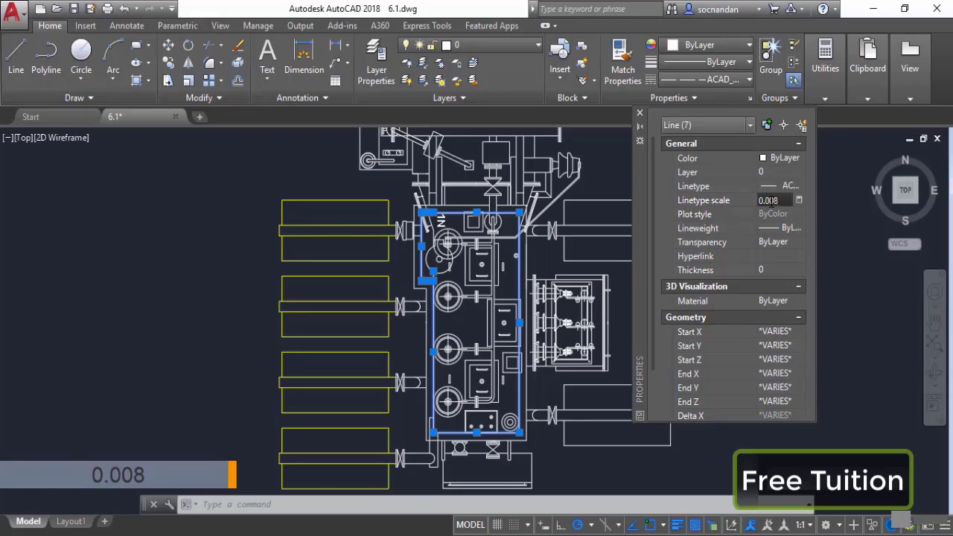
key(Return)
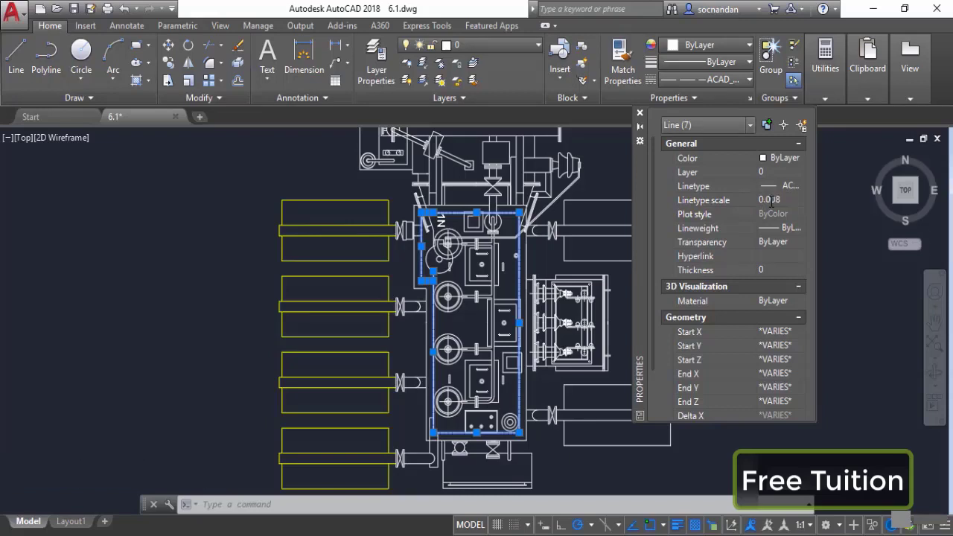
click(770, 199)
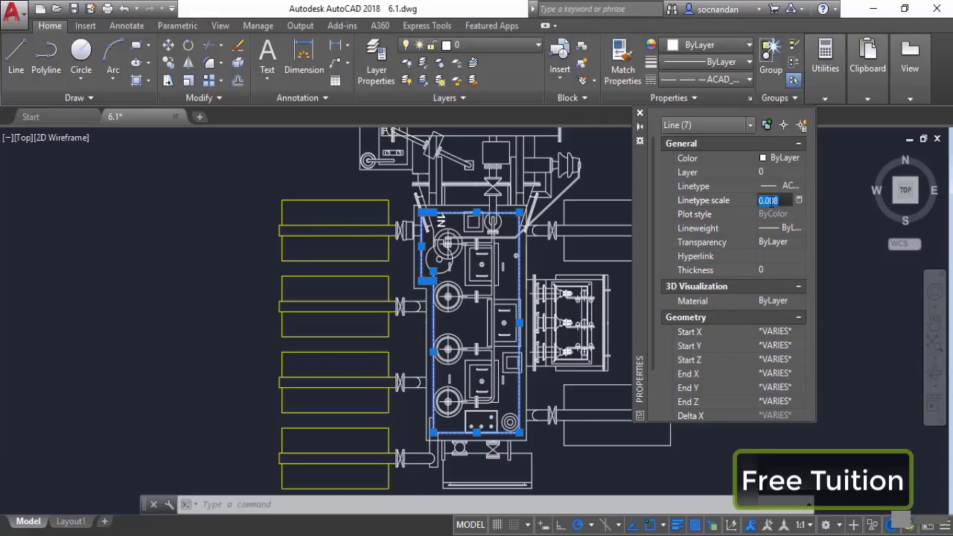
text(0.)
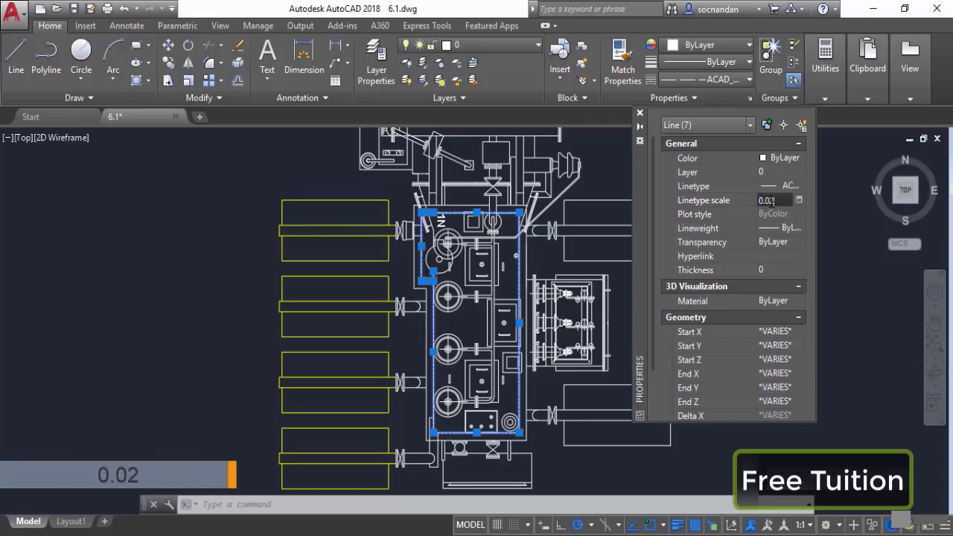
key(Return)
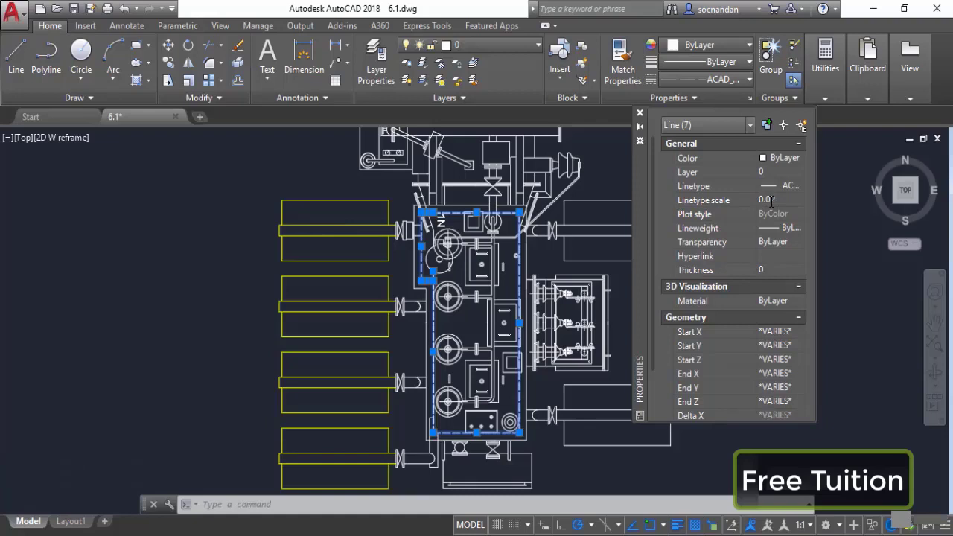
Set the linetype scale of the seven selected inner outline lines to 0.05.
click(772, 201)
text(0.)
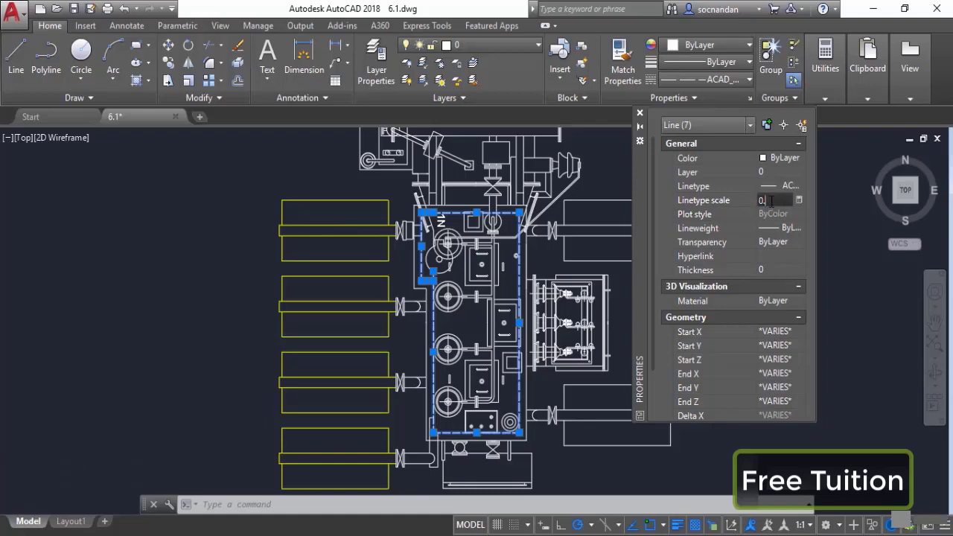
text(05)
key(Return)
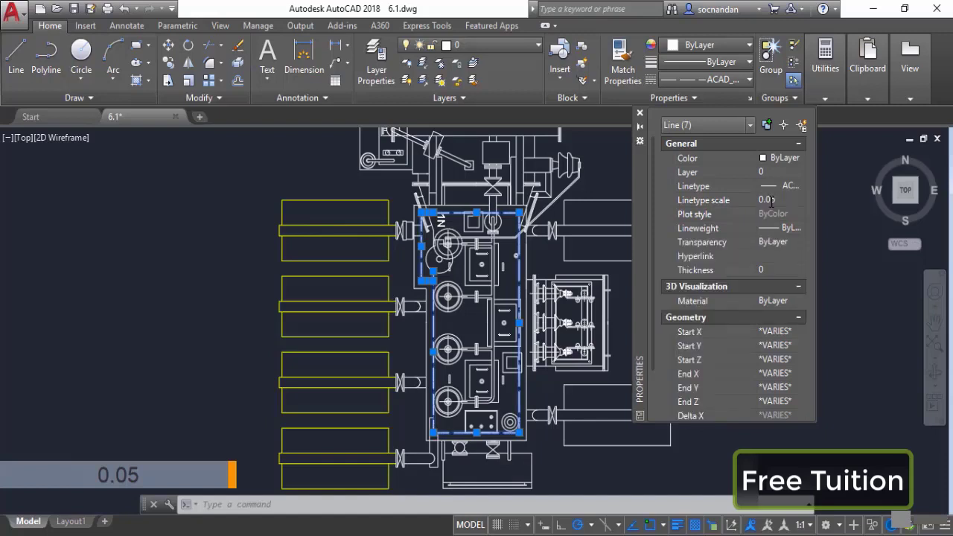
Set the linetype scale of the seven selected inner outline lines to 0.04, close their properties and clear the selection.
click(771, 200)
text(0)
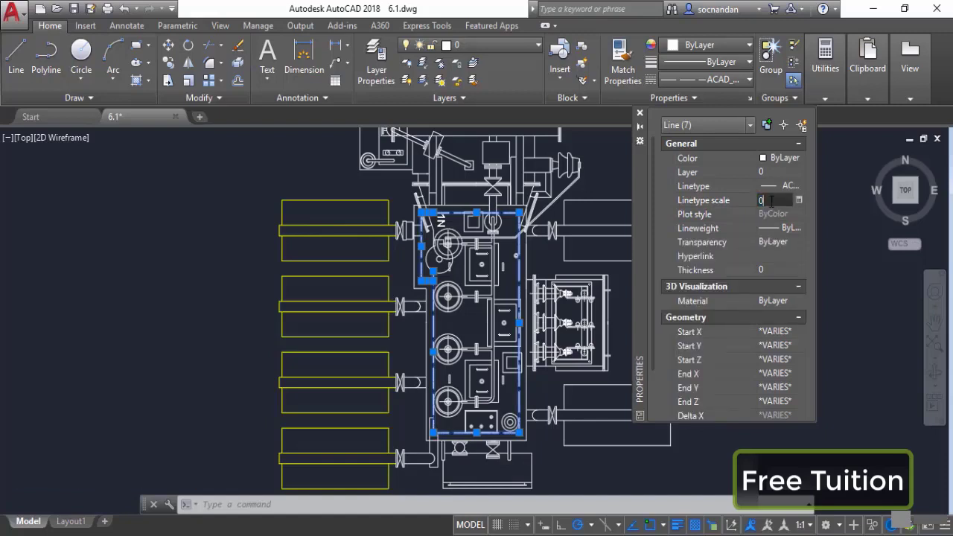
text(.04)
key(Return)
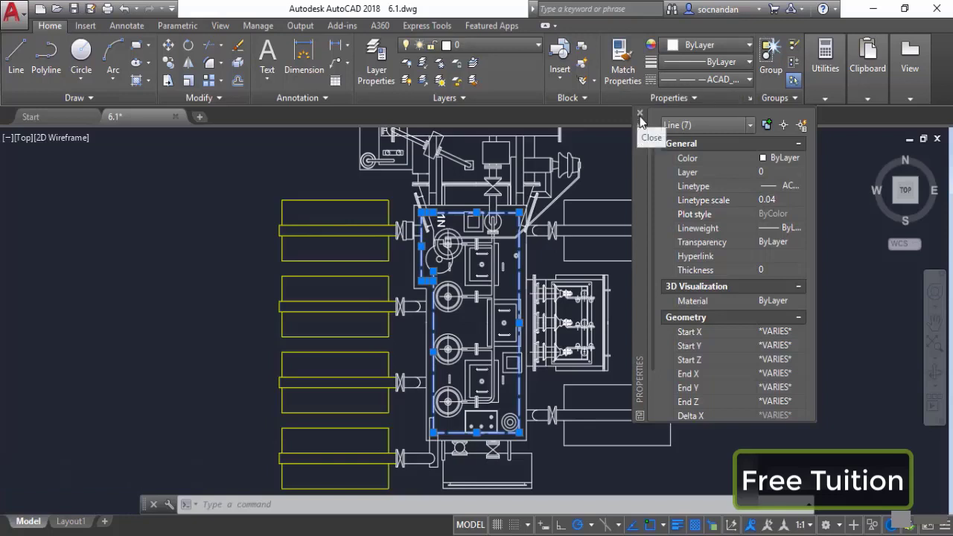
click(640, 115)
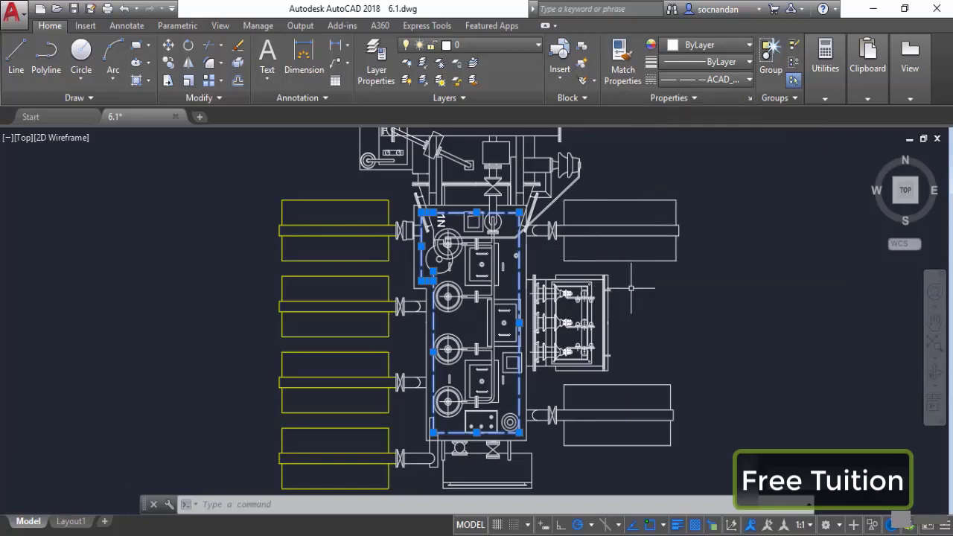
key(Escape)
Compare the dashed inner outline of the uncolored plan's tank with the one in the colored reference plan.
scroll(523, 268, up, 2)
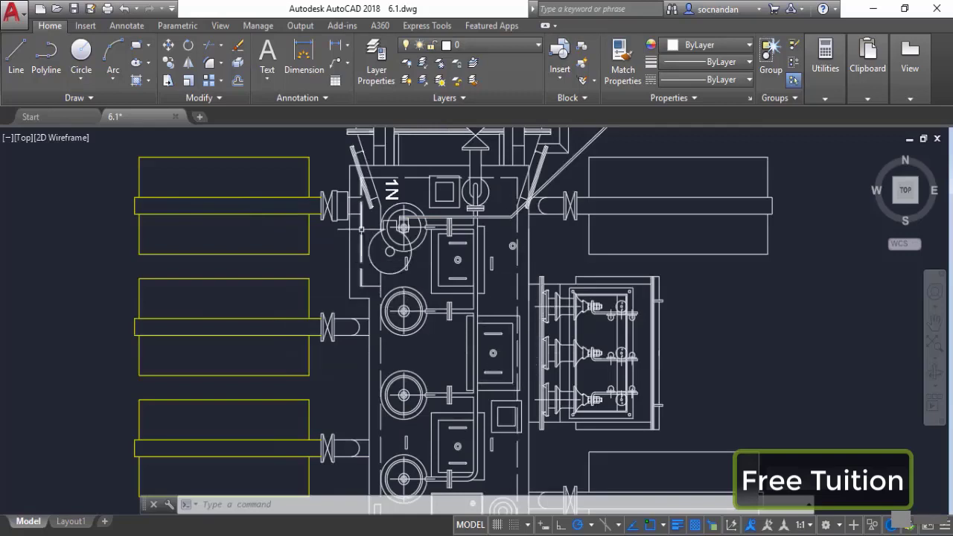
middle_drag(428, 356, 478, 243)
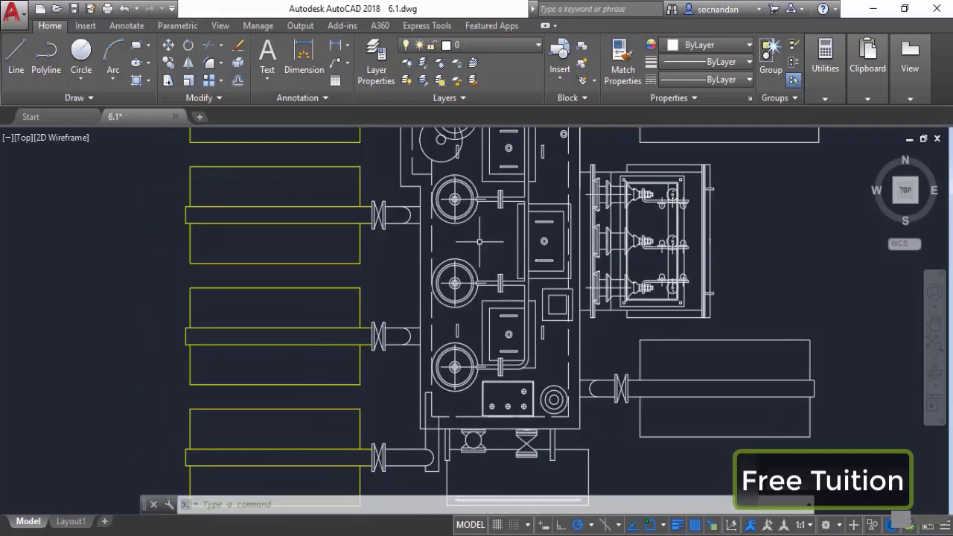
scroll(574, 347, down, 5)
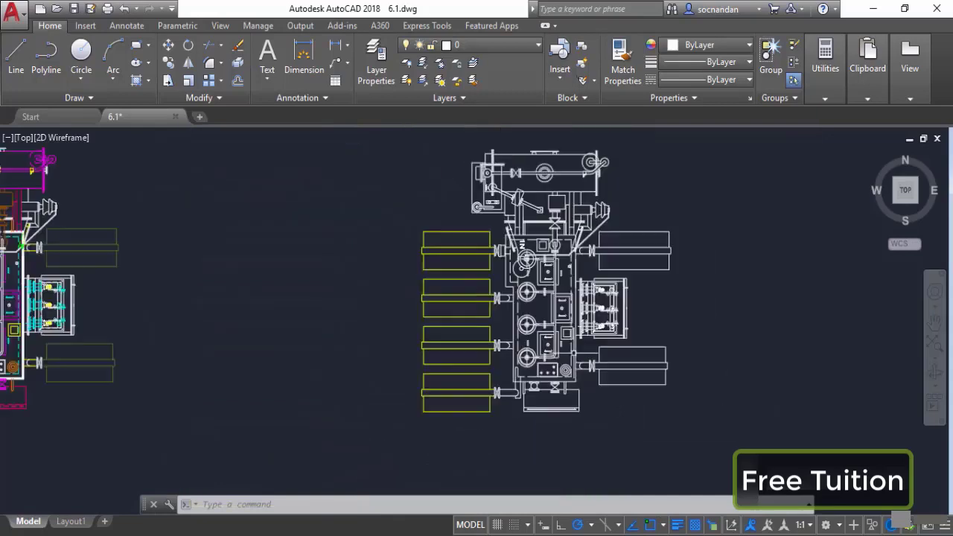
middle_drag(421, 315, 478, 322)
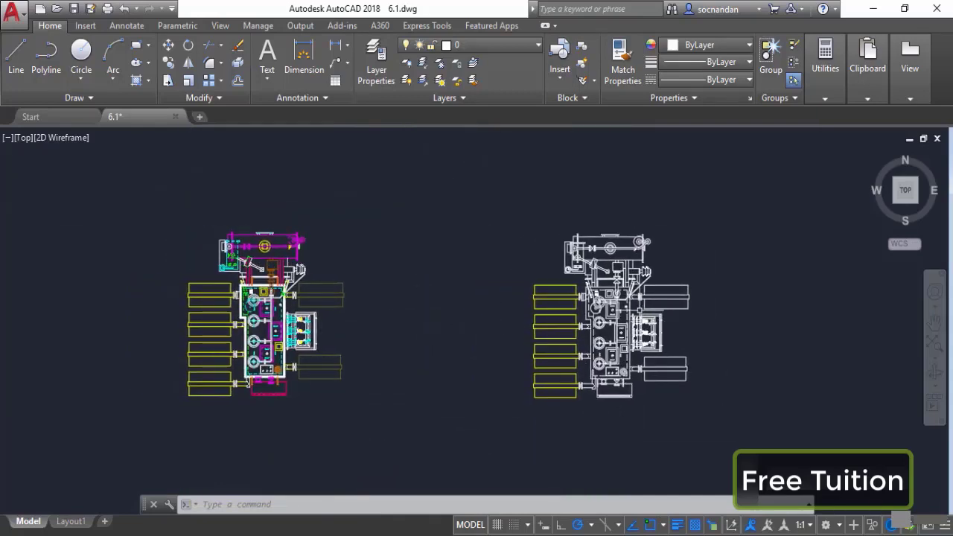
scroll(631, 318, up, 2)
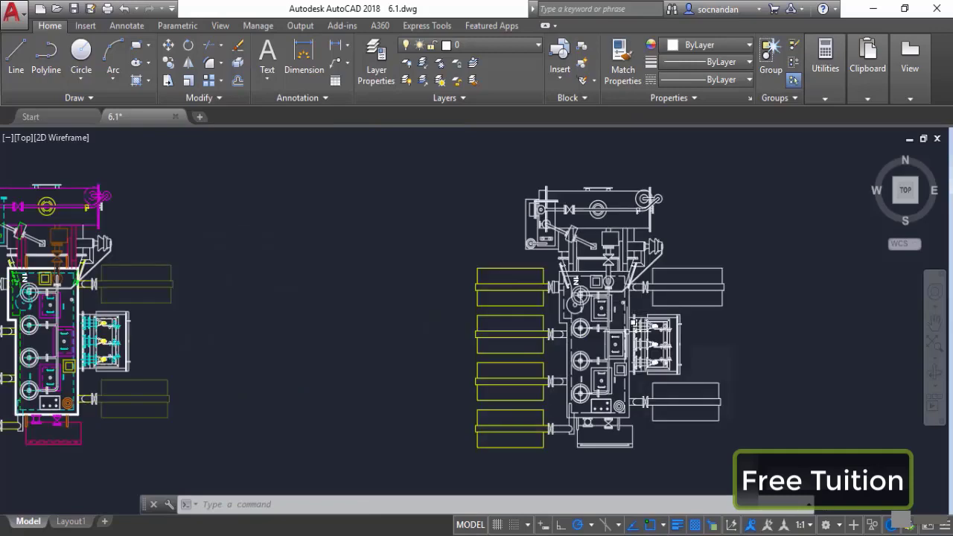
scroll(72, 312, up, 4)
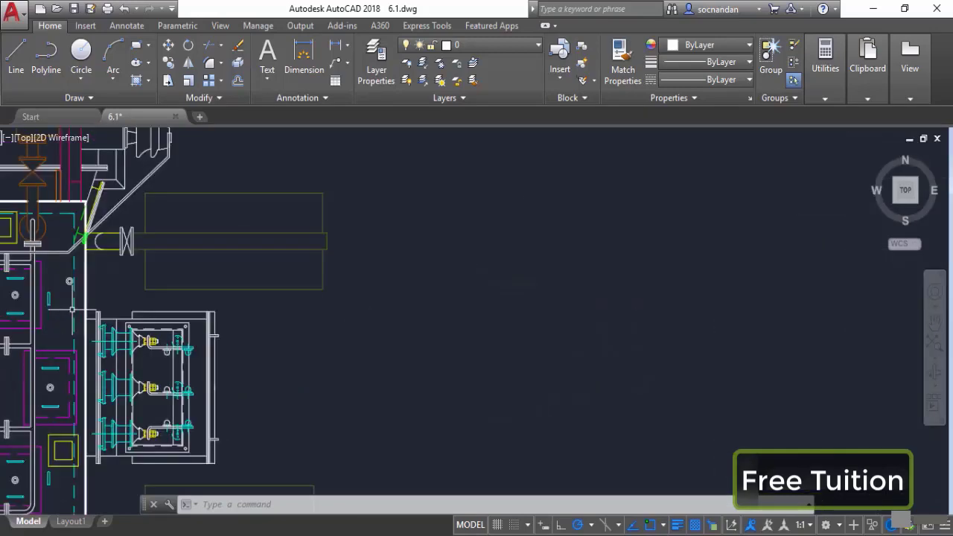
scroll(479, 329, down, 4)
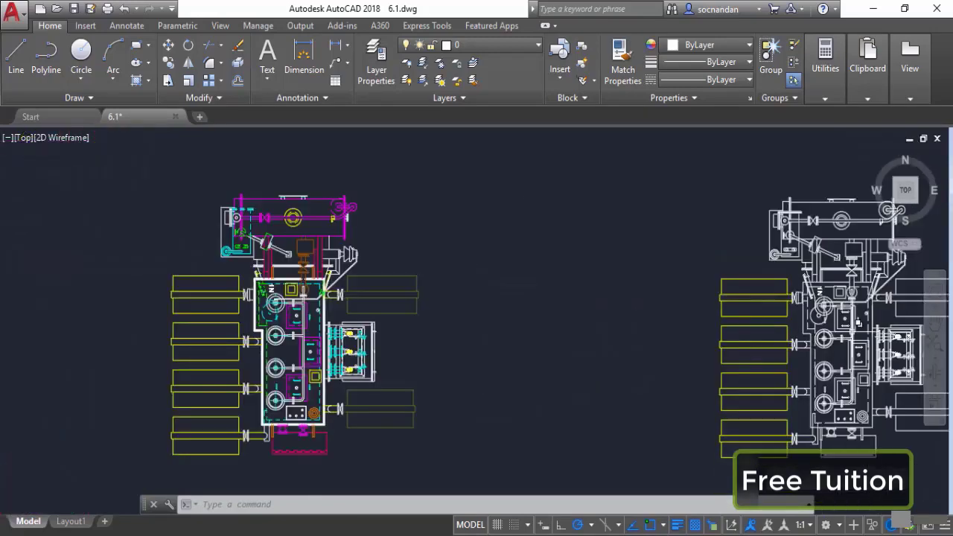
middle_drag(857, 322, 682, 301)
scroll(708, 294, up, 4)
scroll(842, 309, down, 4)
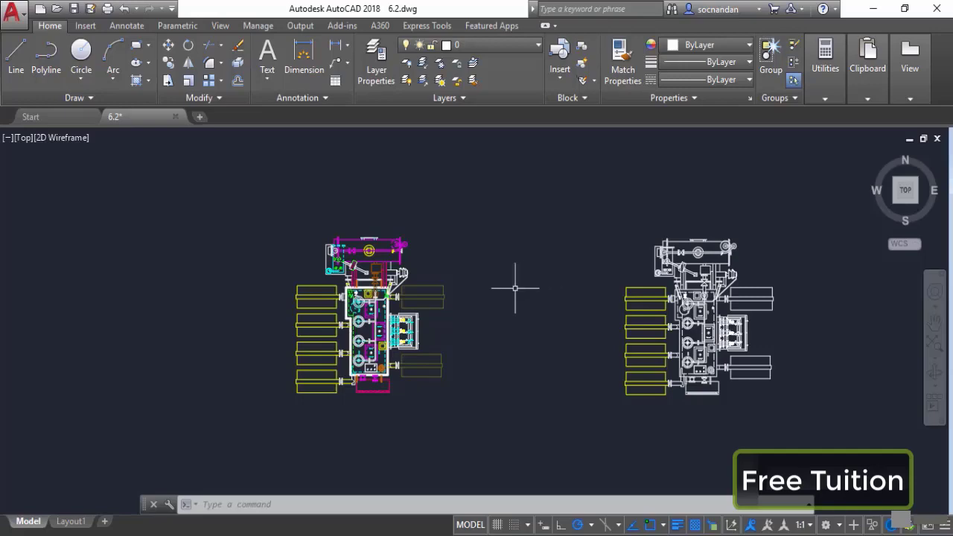
Examine the thick outer outline of the colored plan's tank in 6.2.dwg and compare it with the uncolored plan.
scroll(382, 306, up, 4)
scroll(382, 306, up, 2)
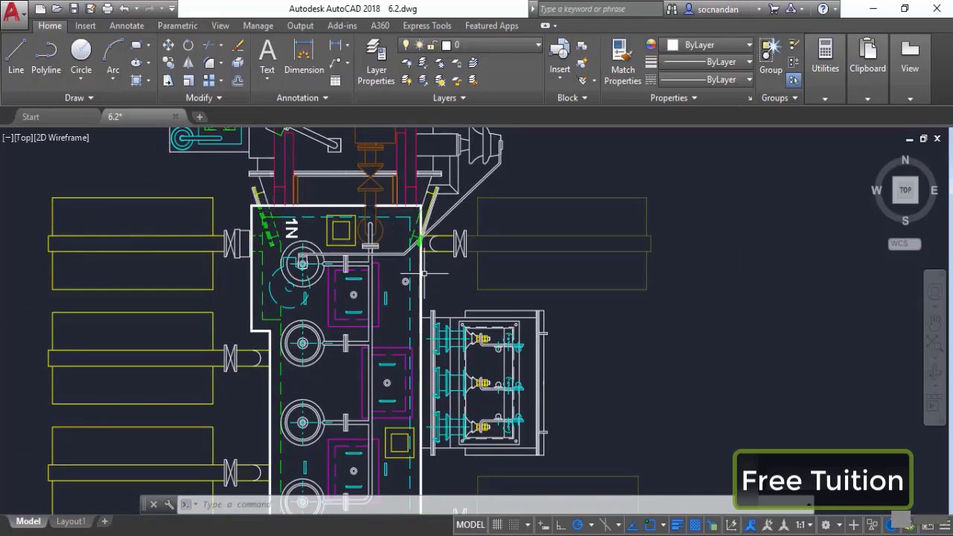
scroll(422, 272, up, 2)
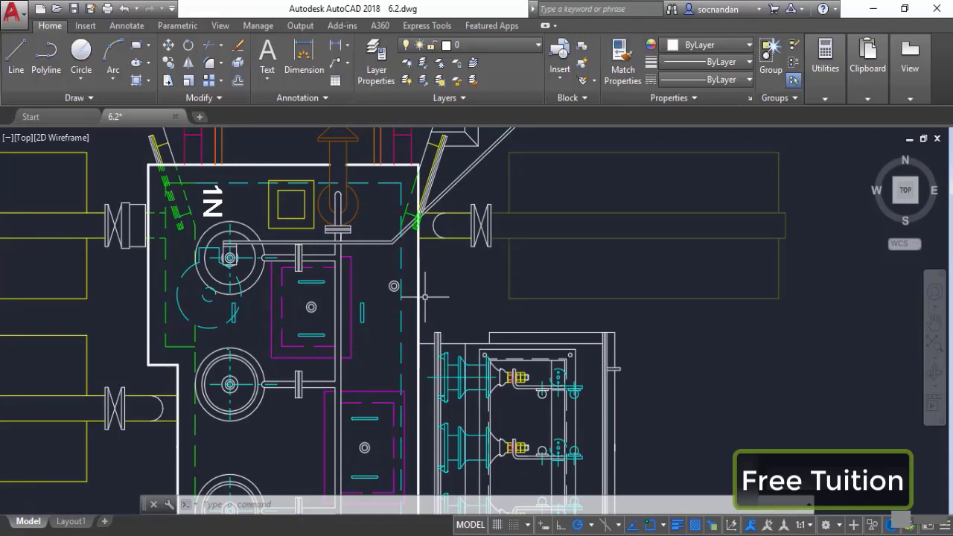
scroll(424, 296, down, 2)
scroll(428, 296, down, 2)
middle_drag(658, 330, 394, 337)
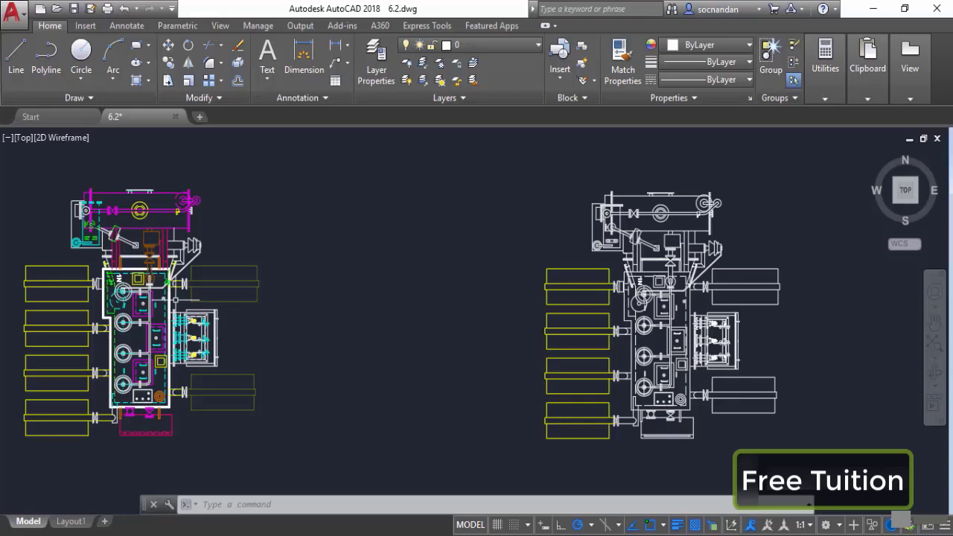
Review the Lineweight Settings, including the listing units, lineweight display and default lineweight, and accept them as they are.
click(727, 65)
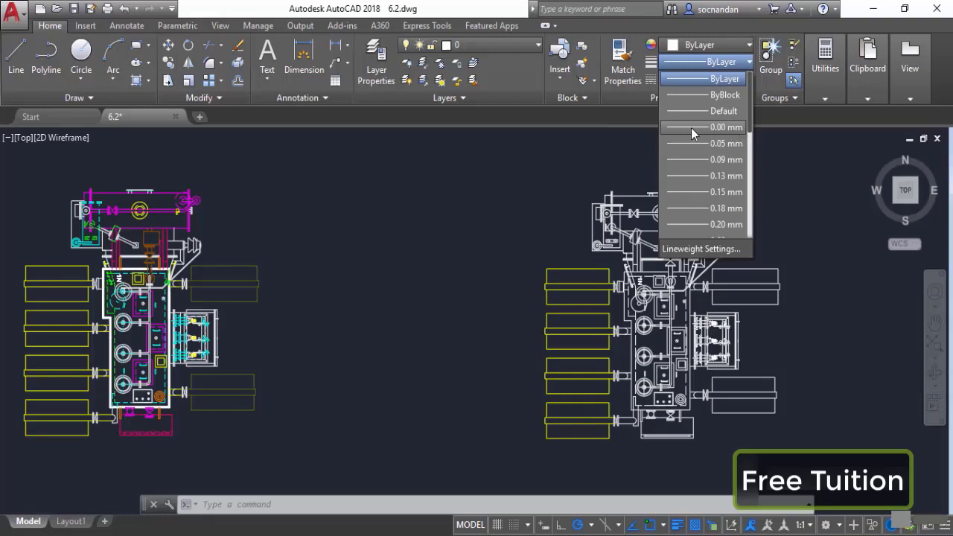
scroll(711, 216, down, 1)
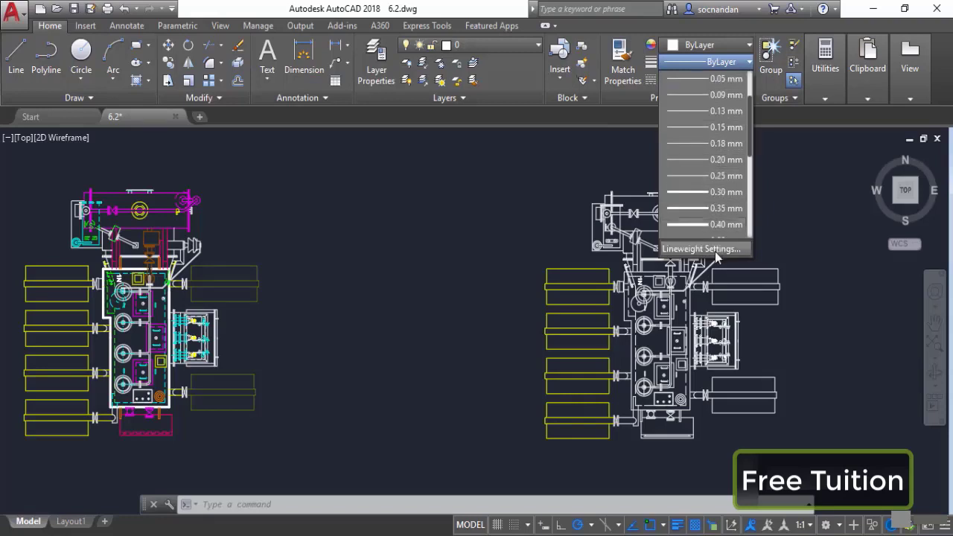
click(700, 249)
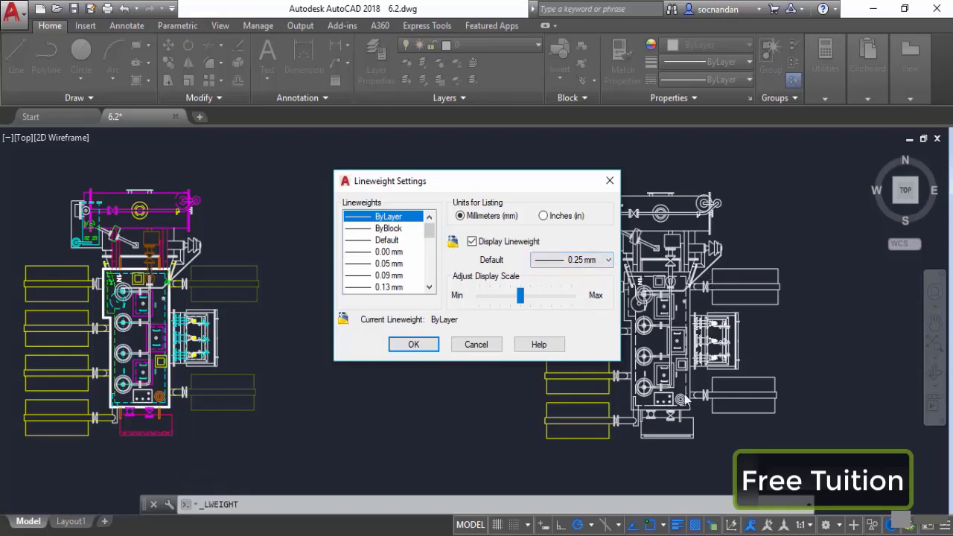
click(423, 347)
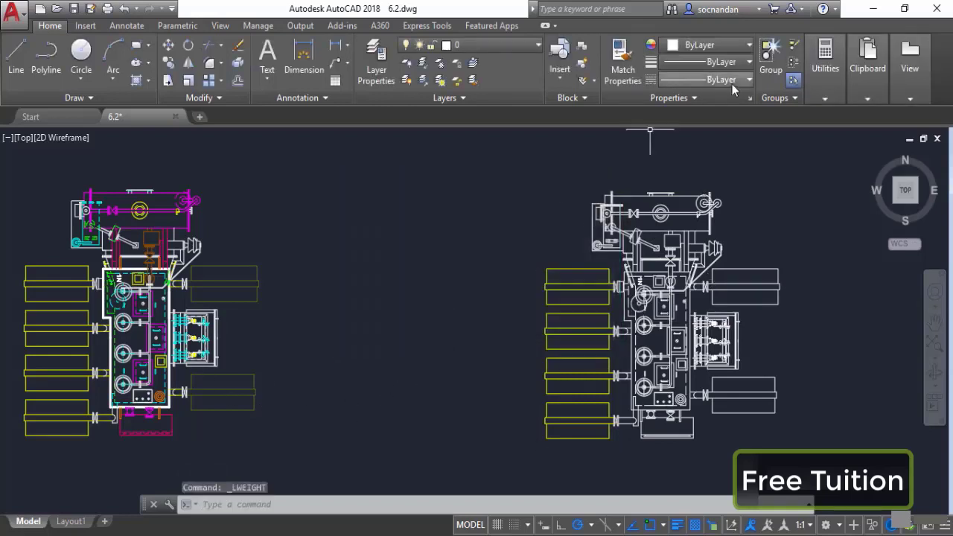
Look through the available object lineweights from the thinnest to the thickest without choosing one.
click(722, 62)
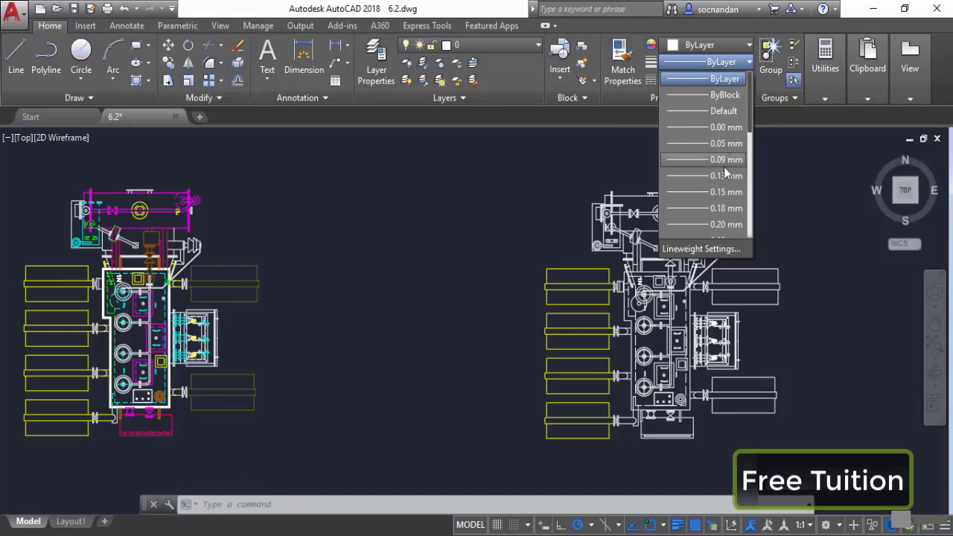
scroll(721, 181, down, 1)
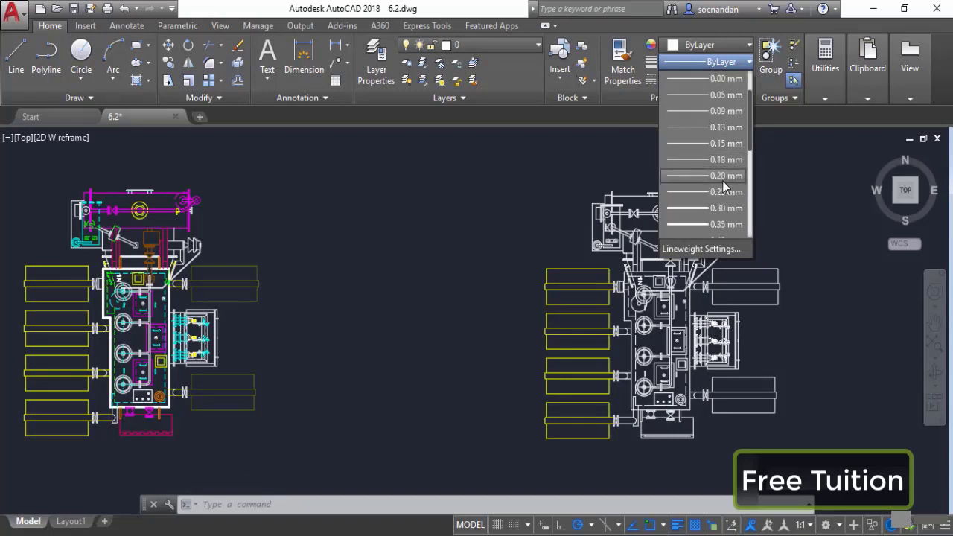
scroll(718, 215, down, 1)
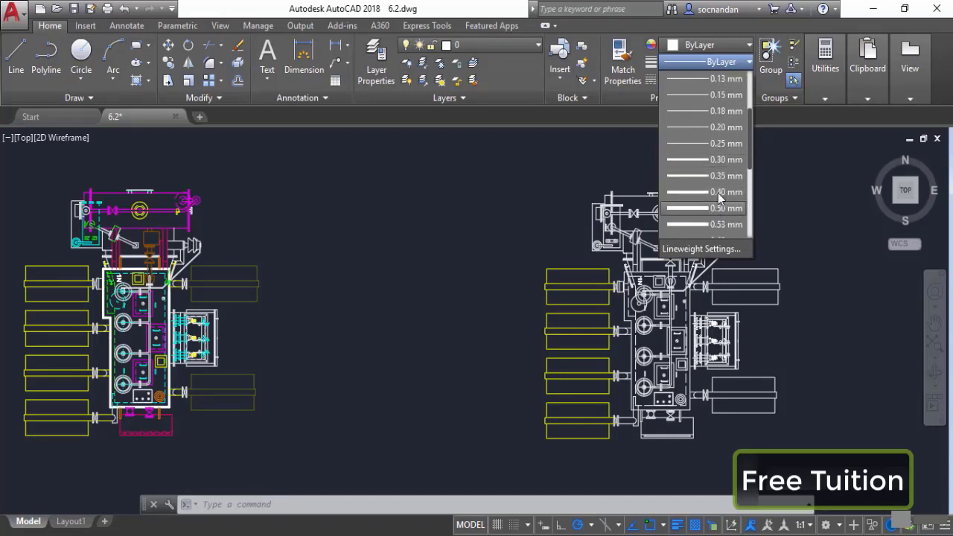
scroll(720, 209, down, 4)
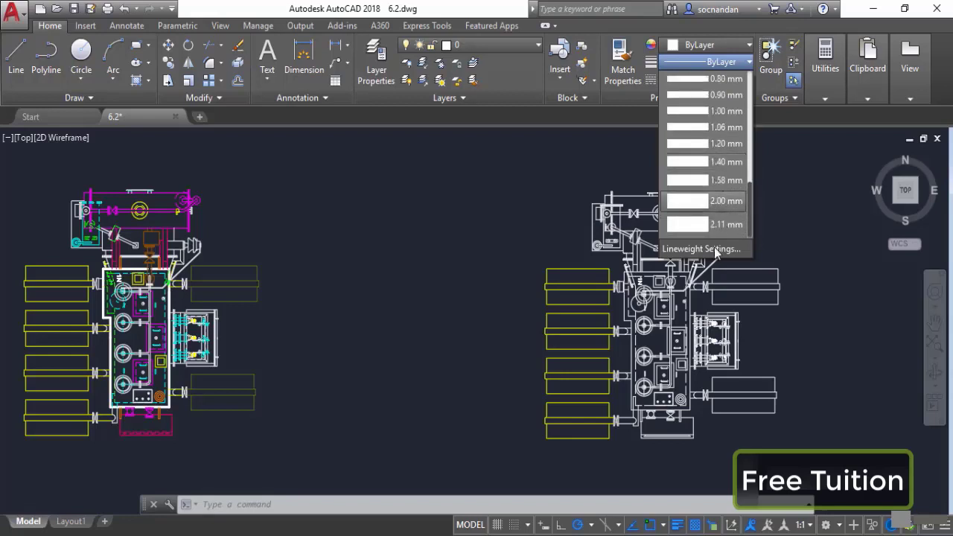
scroll(720, 228, up, 2)
scroll(720, 227, up, 1)
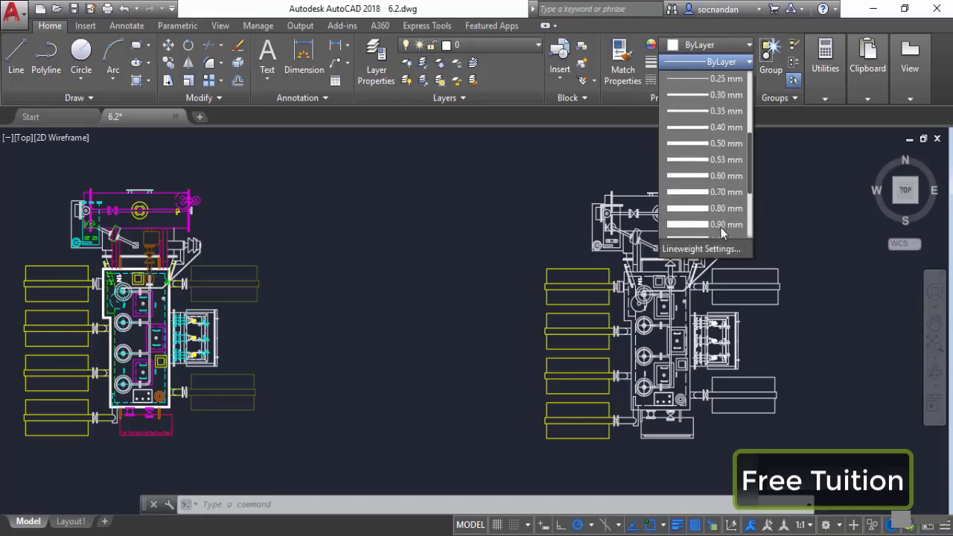
scroll(720, 152, up, 1)
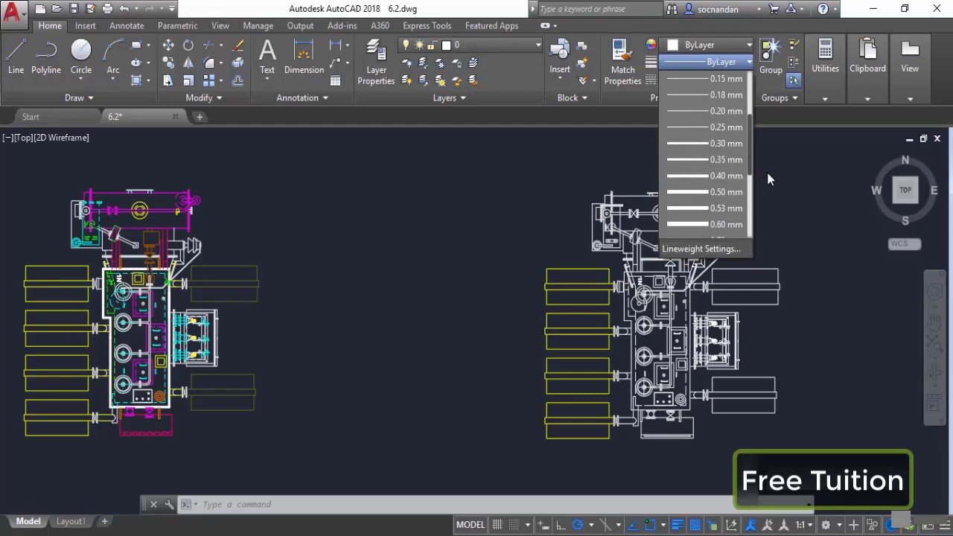
click(766, 169)
Select all outer outline lines of the uncolored plan's tank, set their lineweight to 0.30 mm and clear the selection.
scroll(642, 289, up, 4)
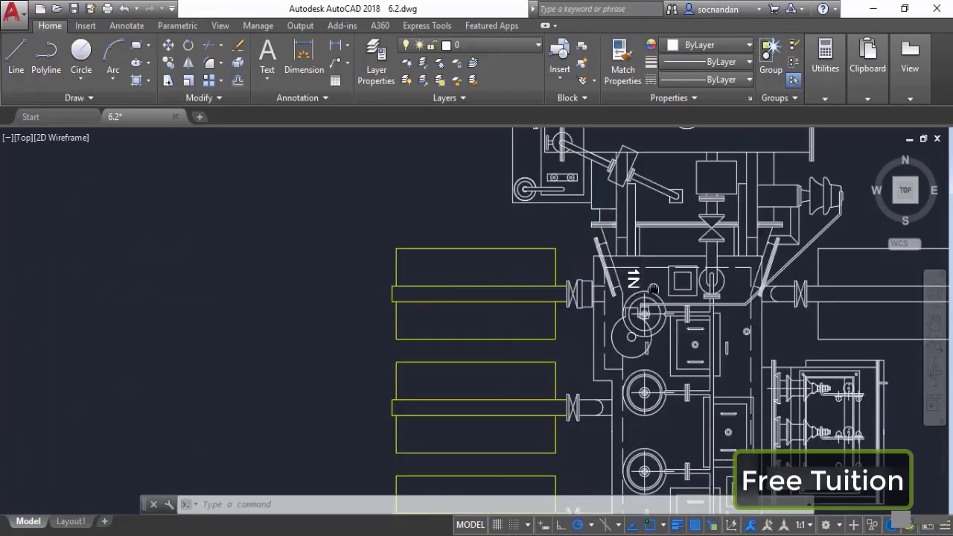
middle_drag(641, 280, 488, 252)
click(453, 227)
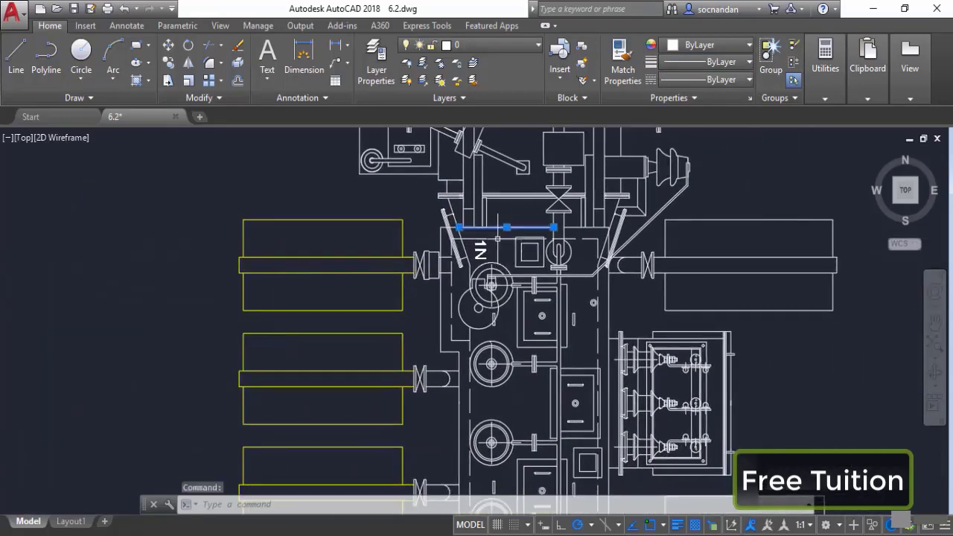
scroll(453, 227, up, 2)
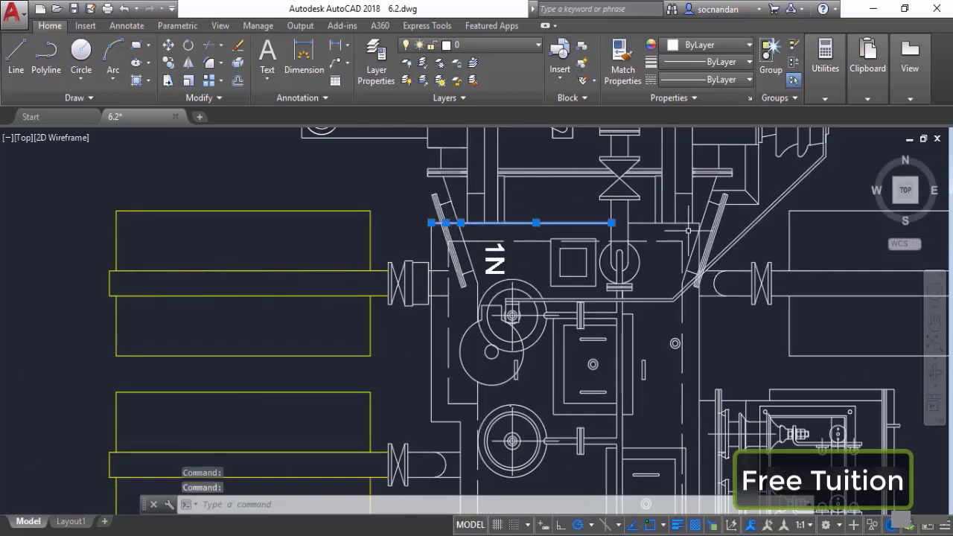
click(663, 223)
click(700, 338)
click(699, 303)
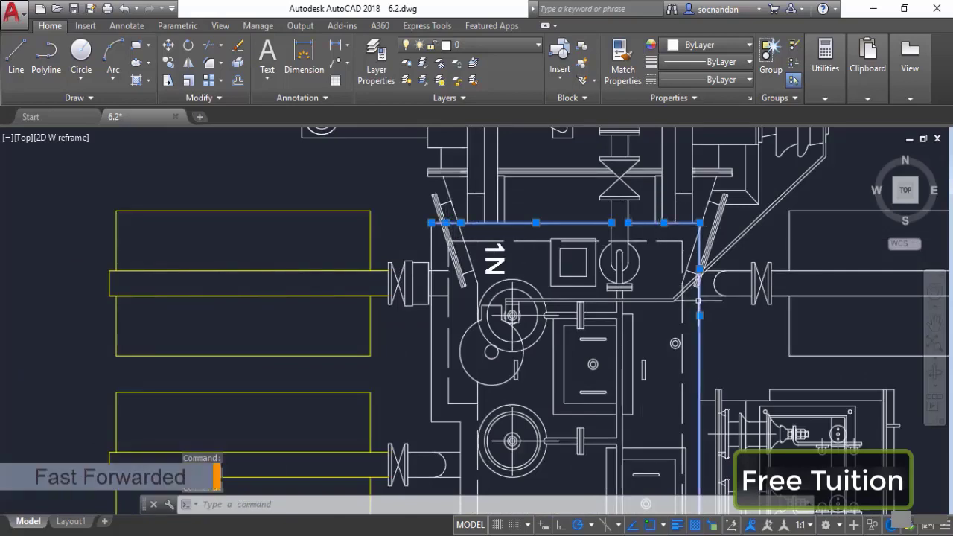
click(431, 357)
click(449, 421)
click(460, 442)
scroll(595, 414, down, 2)
middle_drag(593, 411, 548, 195)
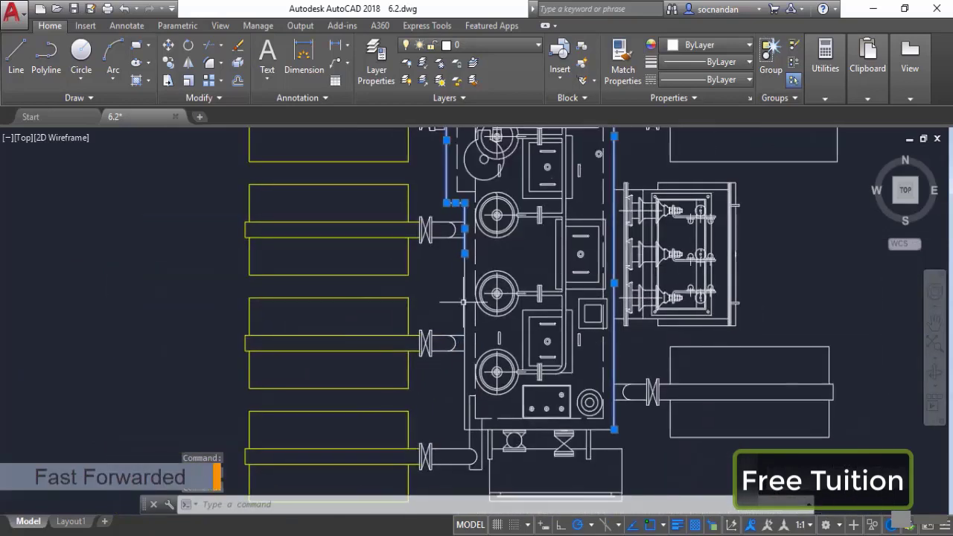
click(464, 306)
click(547, 430)
scroll(561, 338, down, 2)
middle_drag(557, 296, 534, 354)
click(718, 63)
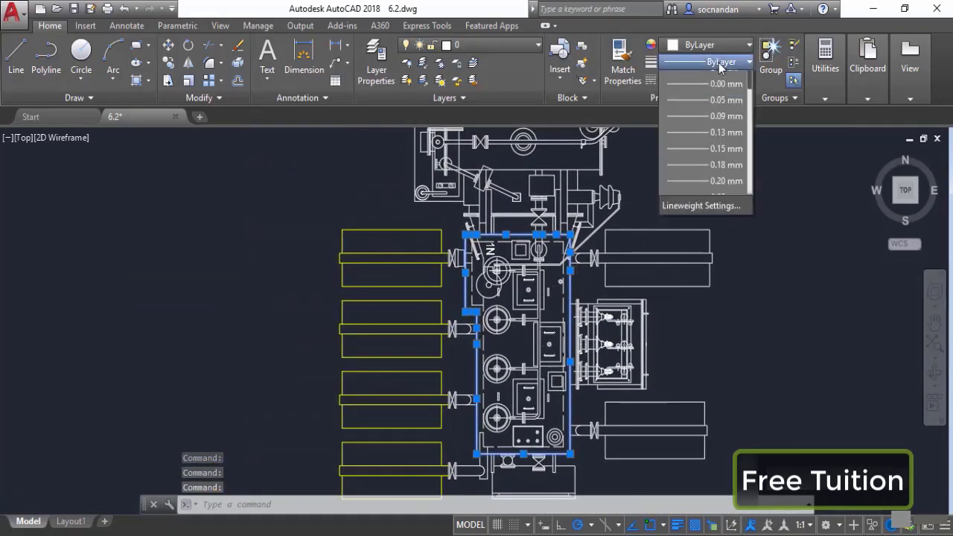
scroll(712, 133, down, 2)
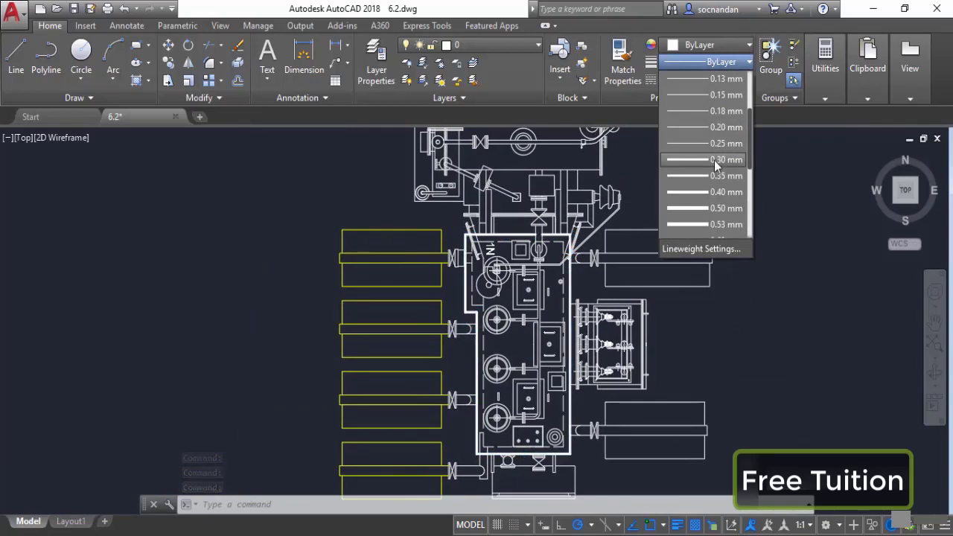
click(714, 160)
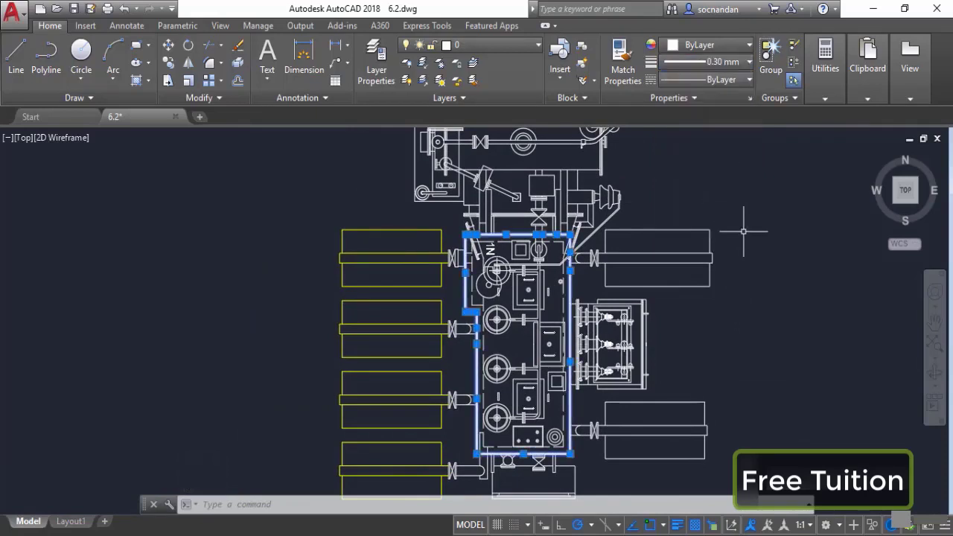
key(Escape)
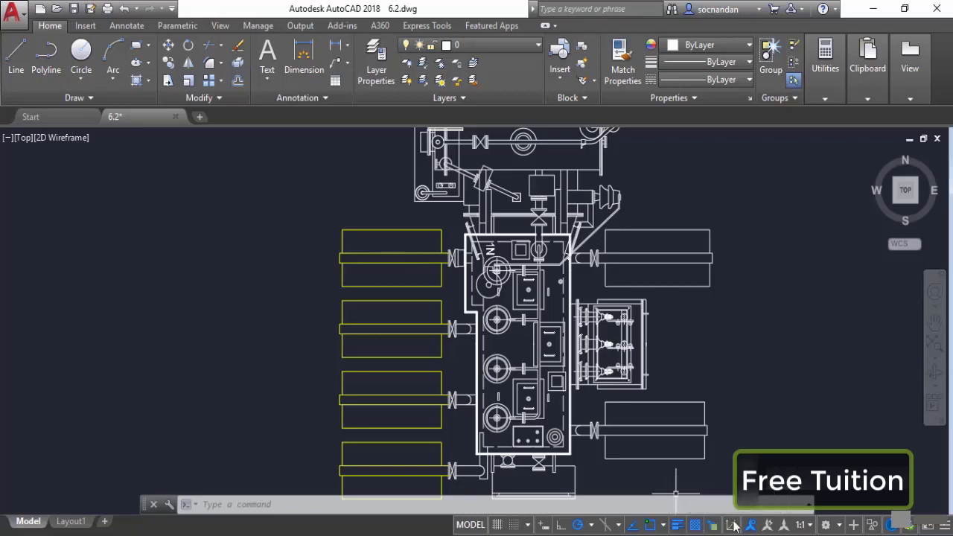
Check the LineWeight entry among the status bar's customization options.
click(901, 520)
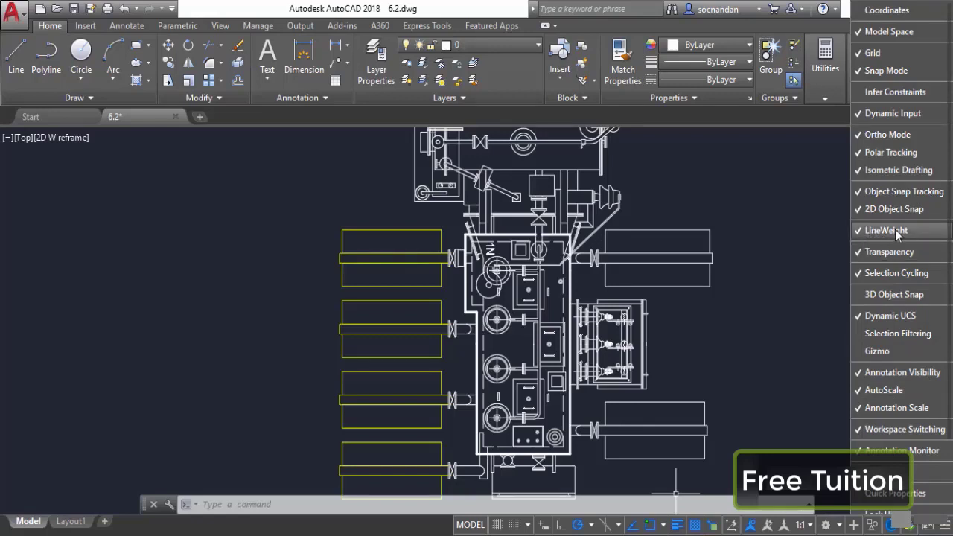
click(806, 250)
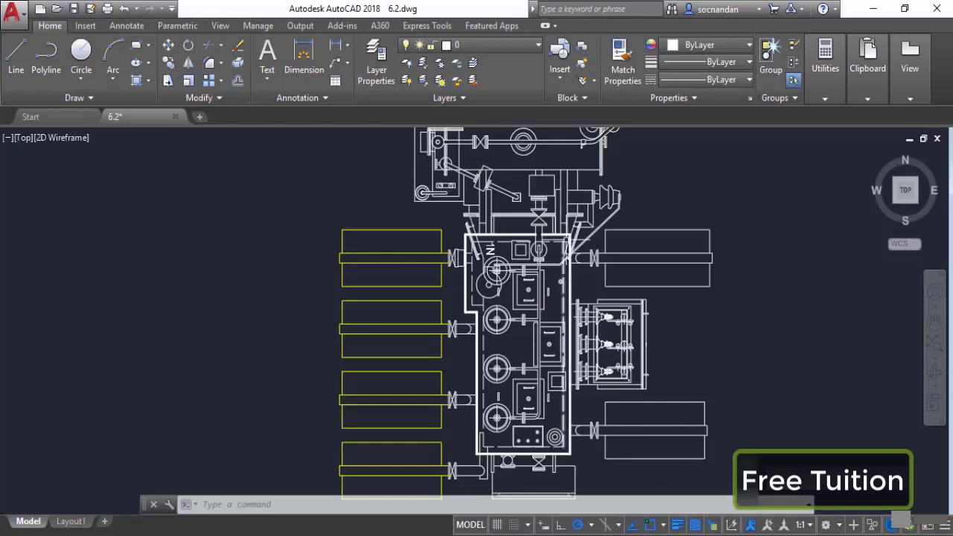
Compare the faded radiators to the right of the tank on the colored reference plan with those on the uncolored plan.
scroll(445, 363, down, 2)
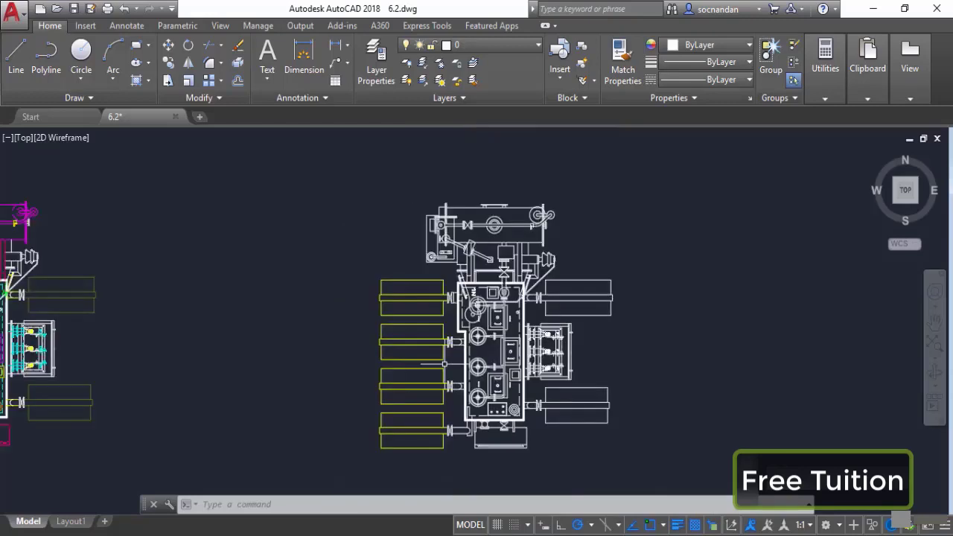
middle_drag(211, 325, 432, 294)
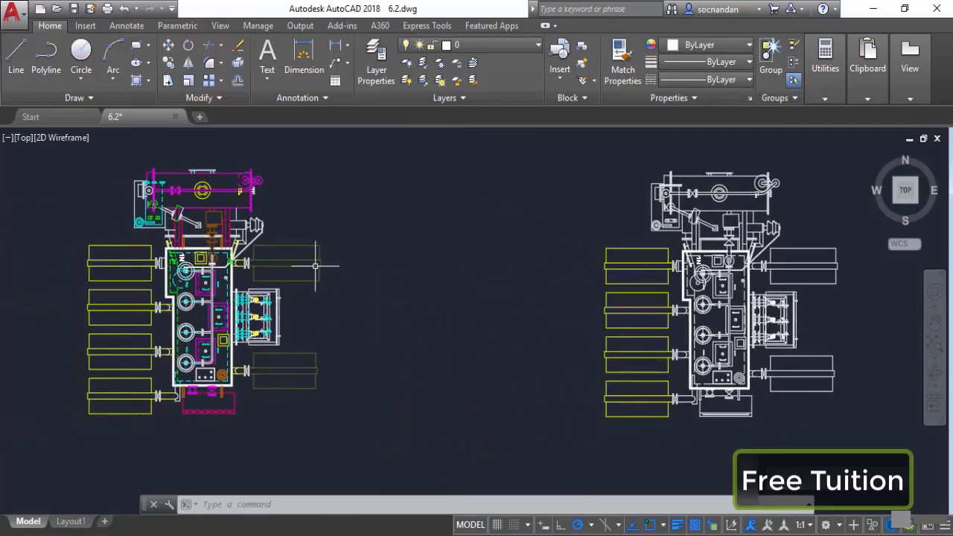
scroll(308, 251, up, 3)
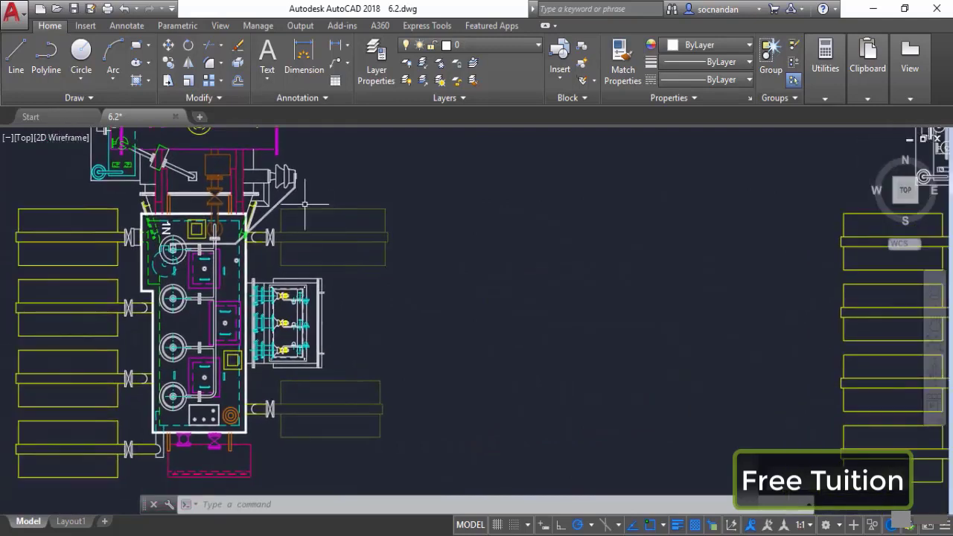
middle_drag(380, 202, 448, 200)
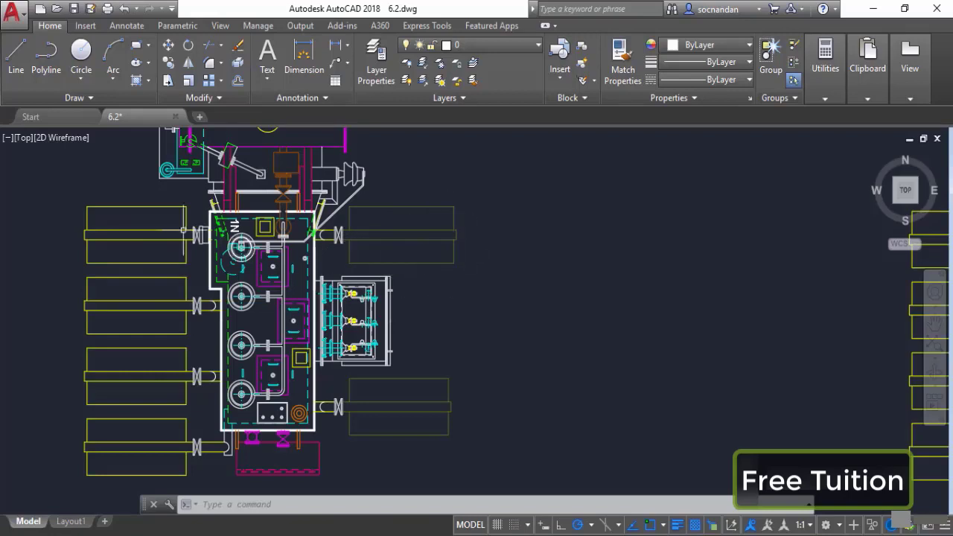
scroll(484, 283, down, 2)
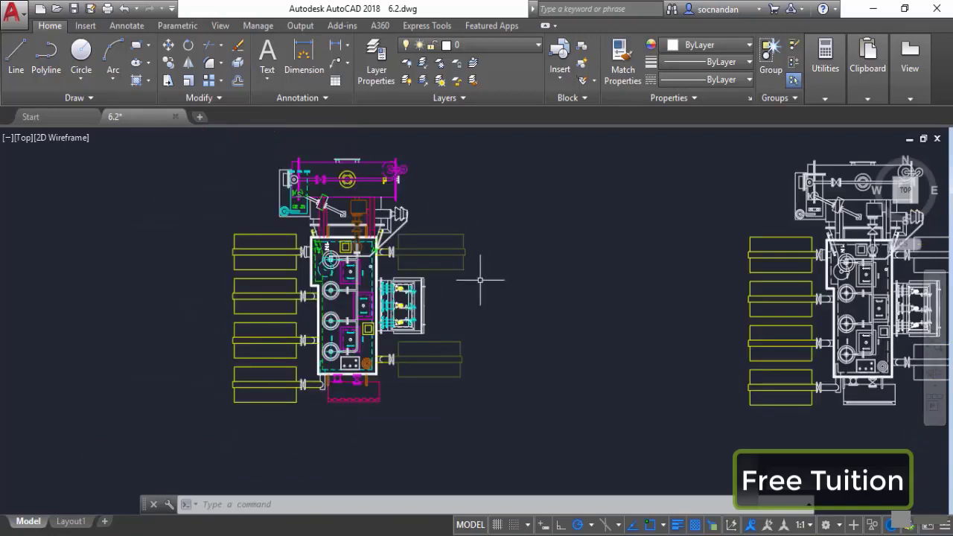
middle_drag(606, 295, 298, 317)
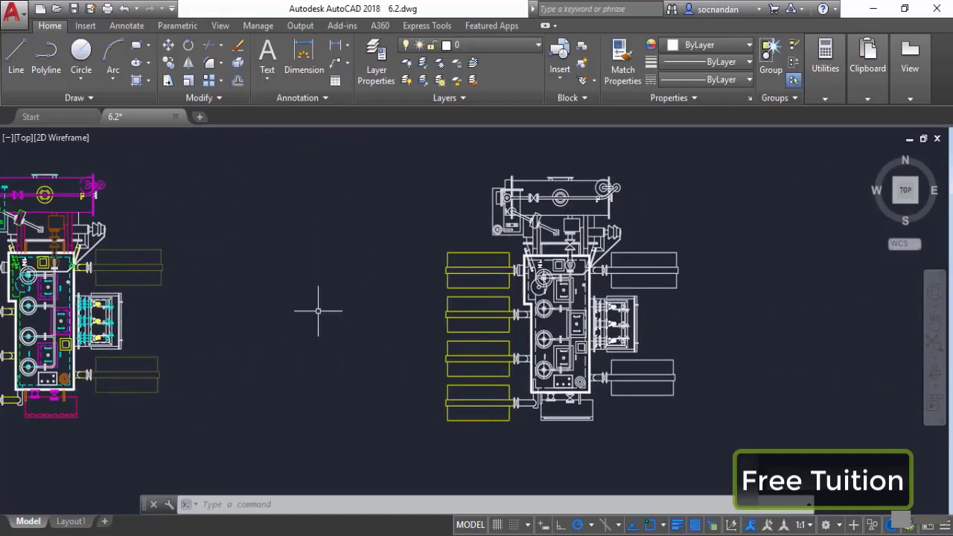
Select all lines of both radiators right of the uncolored plan's tank, set their transparency to 70 and clear the selection.
click(701, 291)
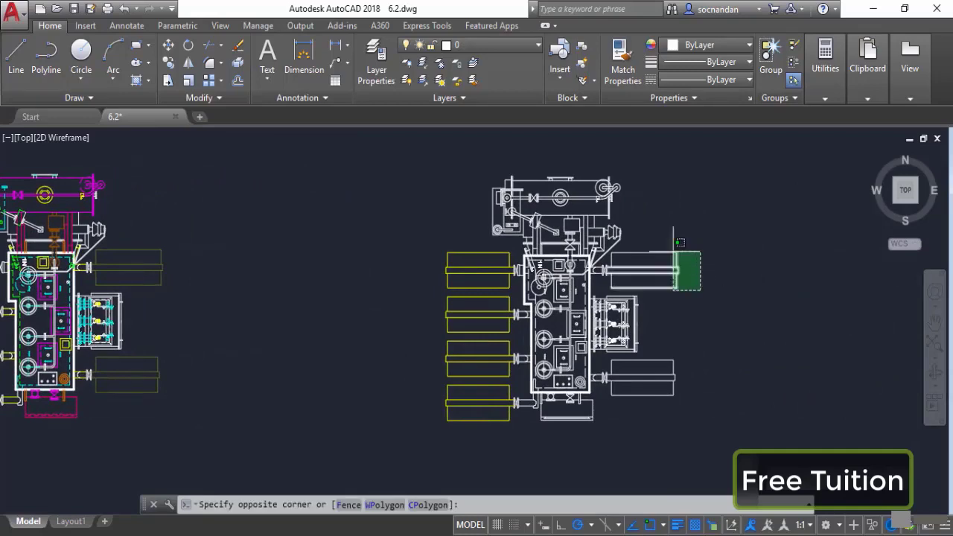
click(674, 236)
scroll(617, 273, up, 6)
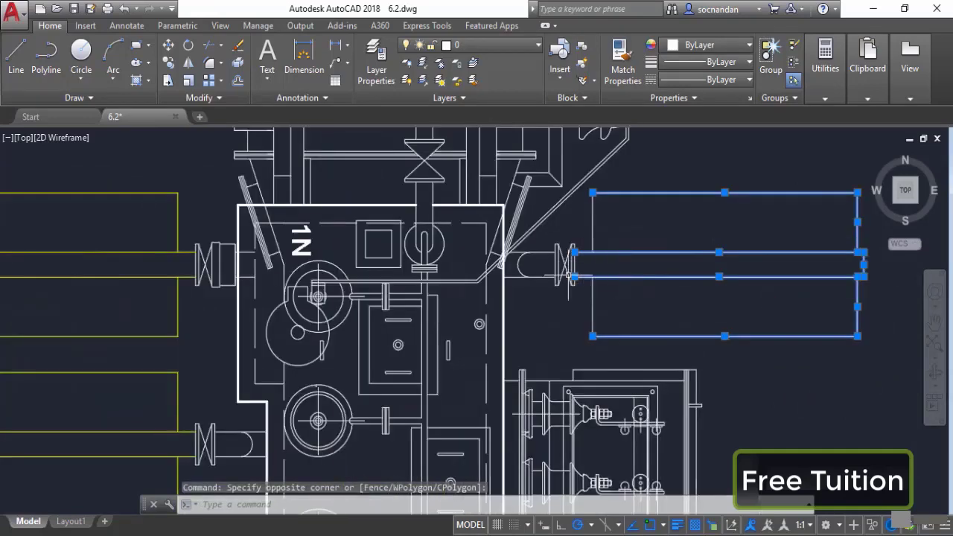
scroll(618, 275, down, 3)
click(618, 290)
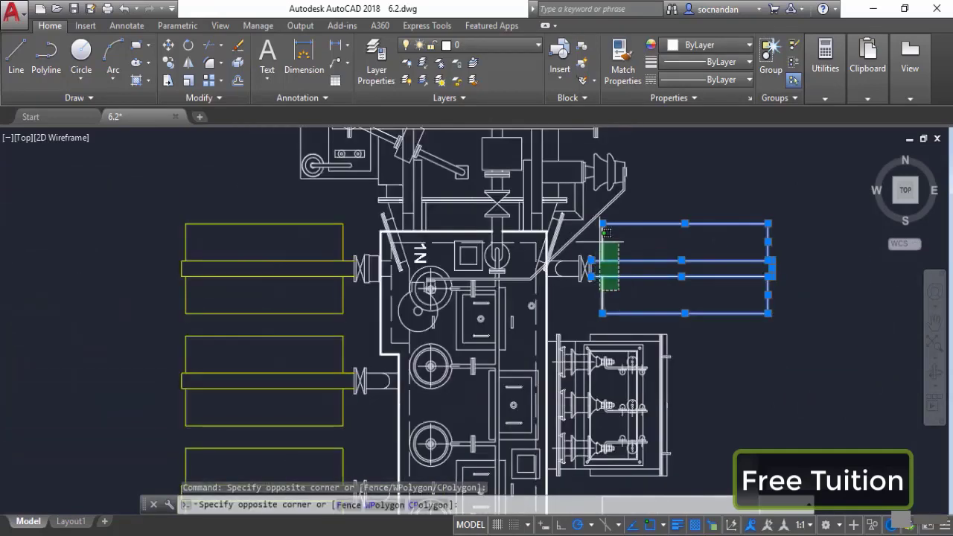
click(607, 233)
scroll(672, 347, down, 4)
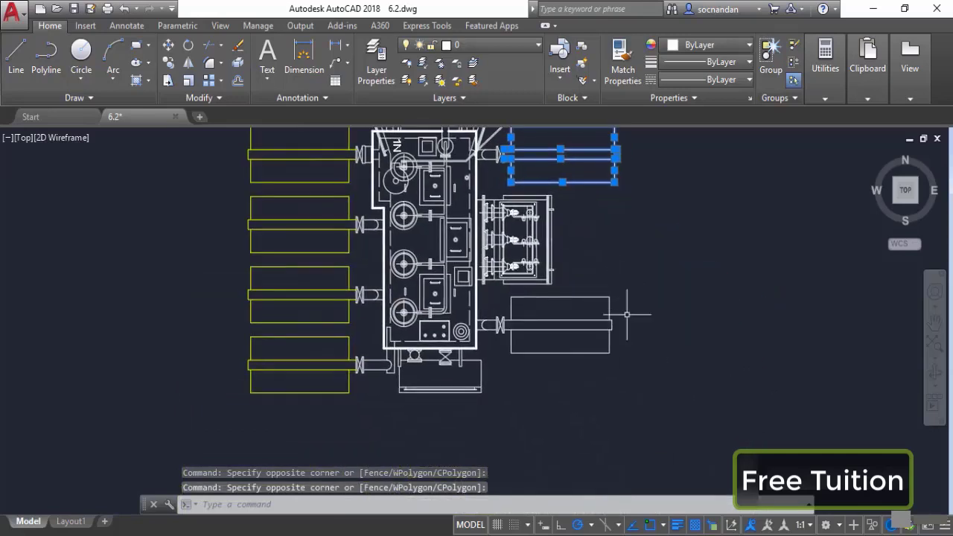
click(645, 370)
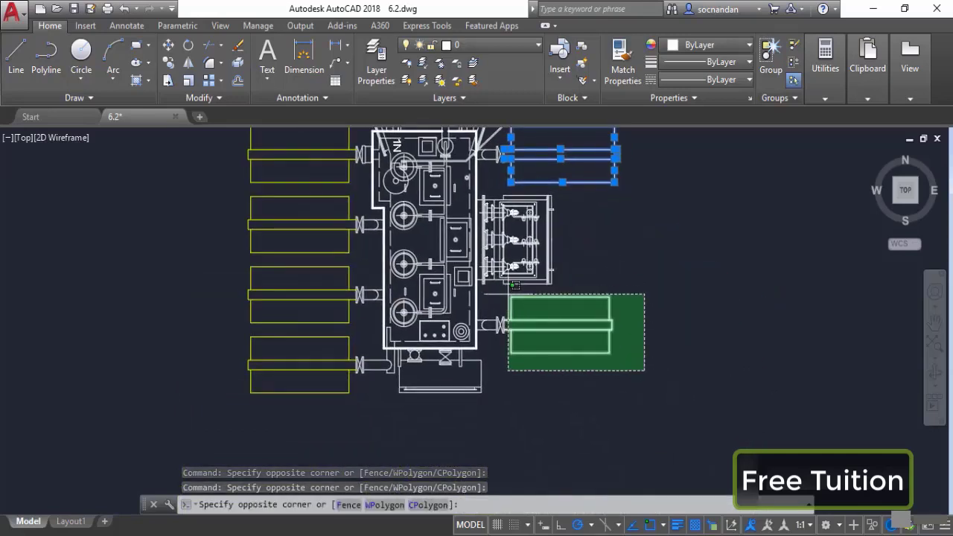
click(510, 295)
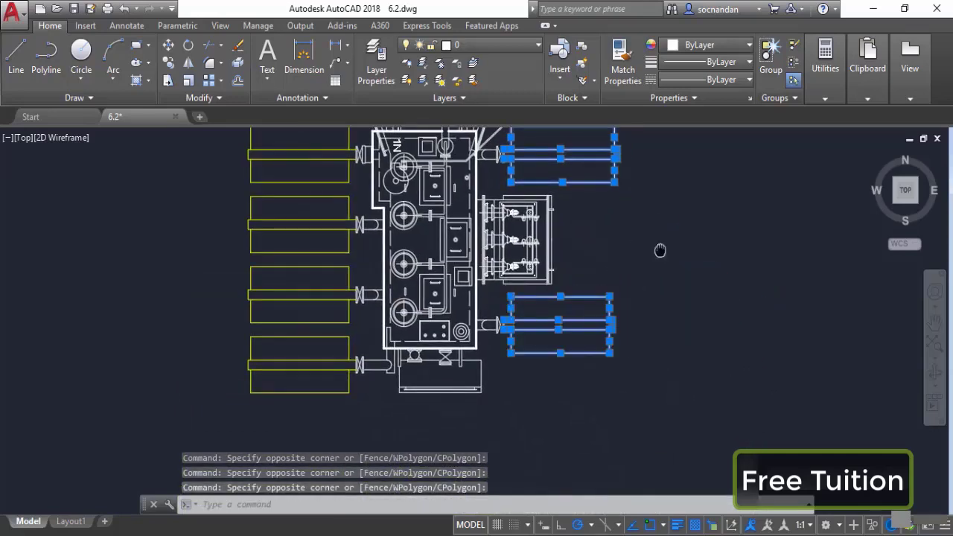
mouse_move(660, 250)
middle_down()
mouse_move(648, 372)
mouse_move(668, 343)
middle_up()
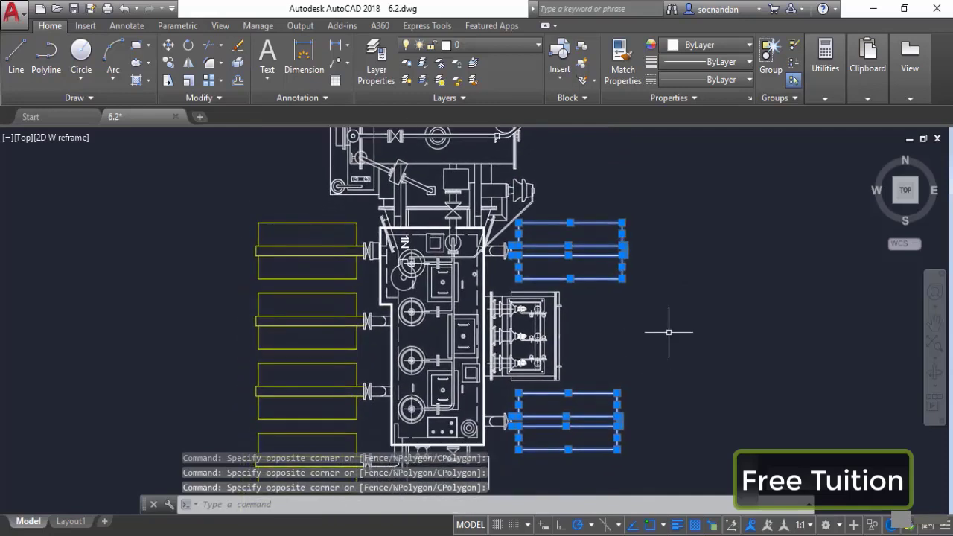
click(693, 97)
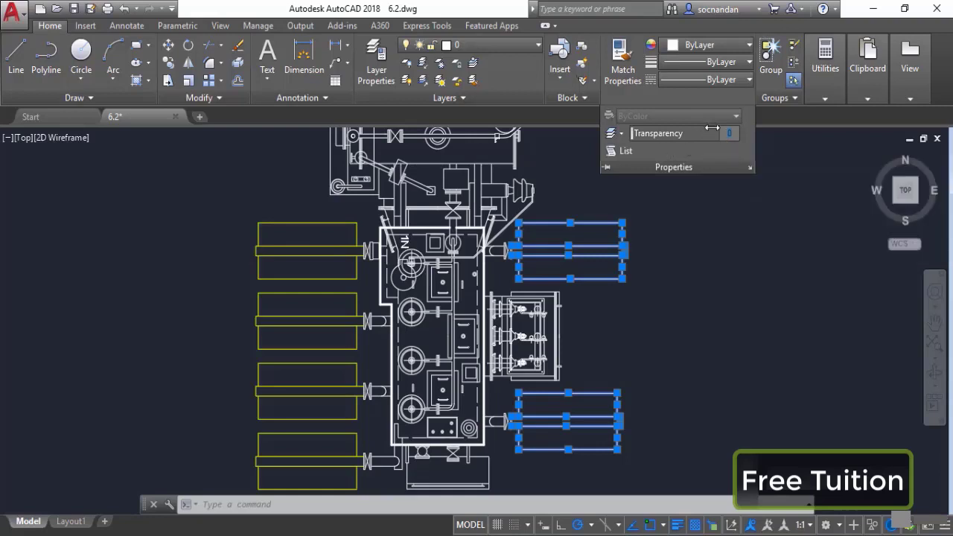
text(70)
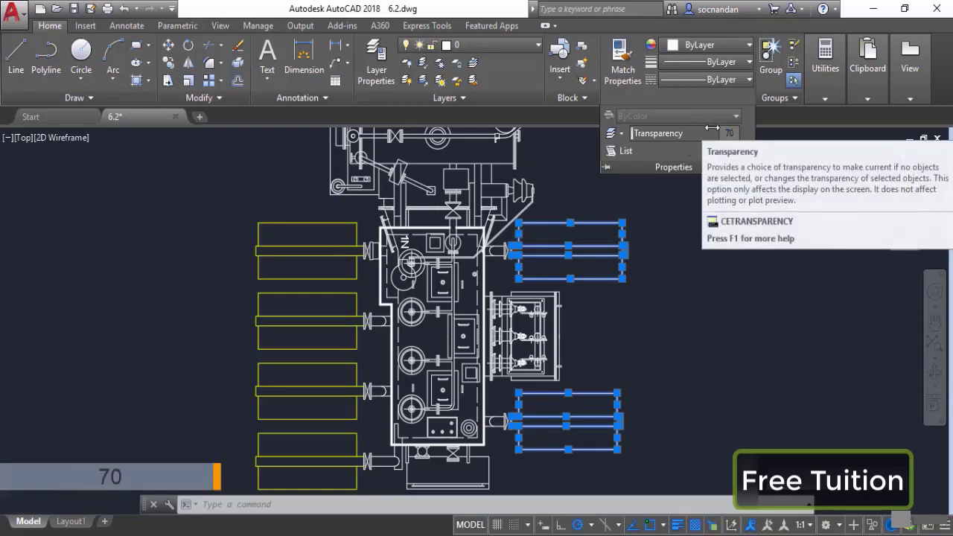
key(Return)
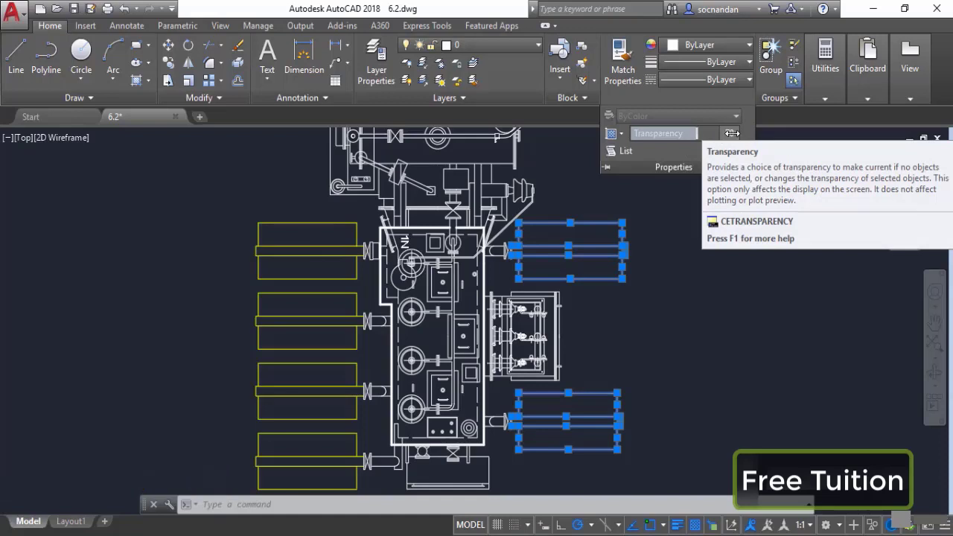
drag(699, 133, 829, 135)
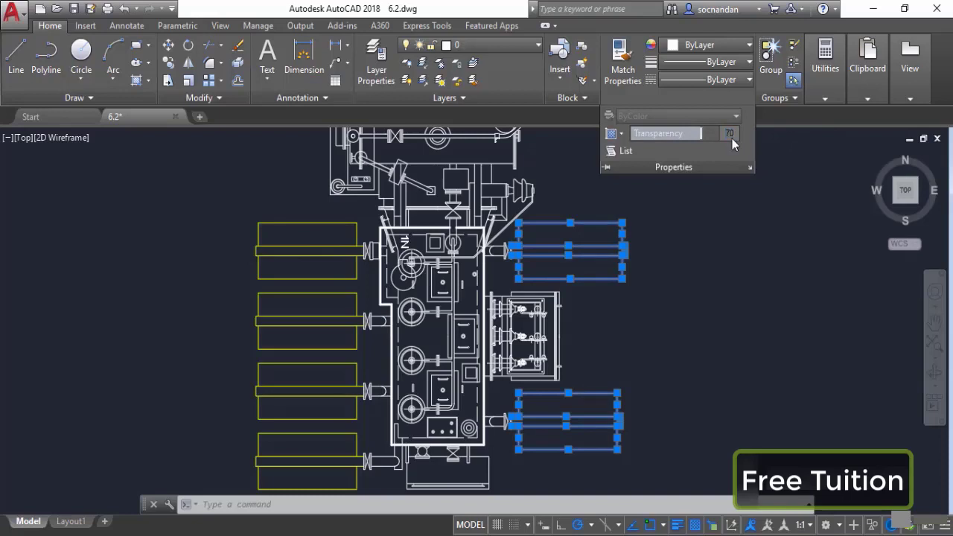
key(Return)
click(679, 295)
key(Escape)
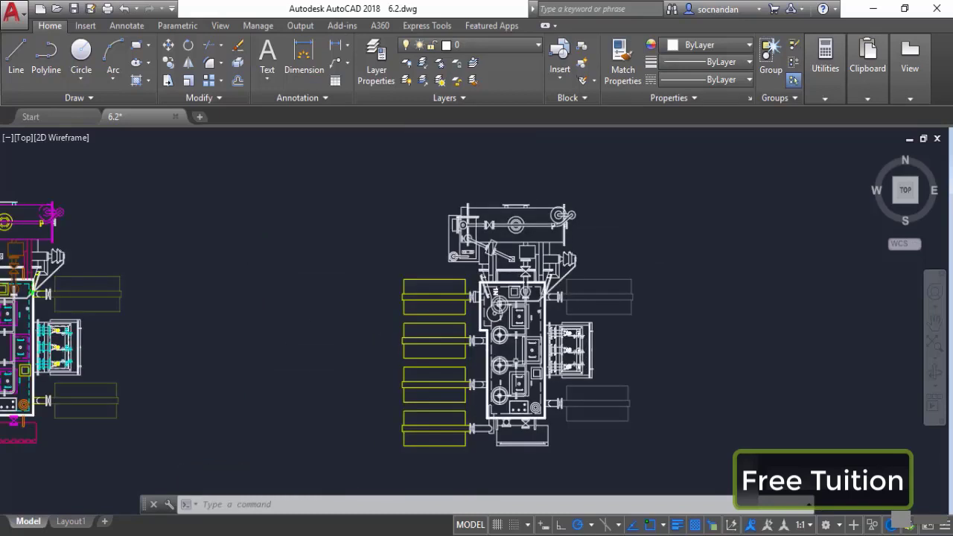
Select both radiators right of the uncolored plan's tank again, set their color to yellow and clear the selection.
scroll(628, 278, up, 2)
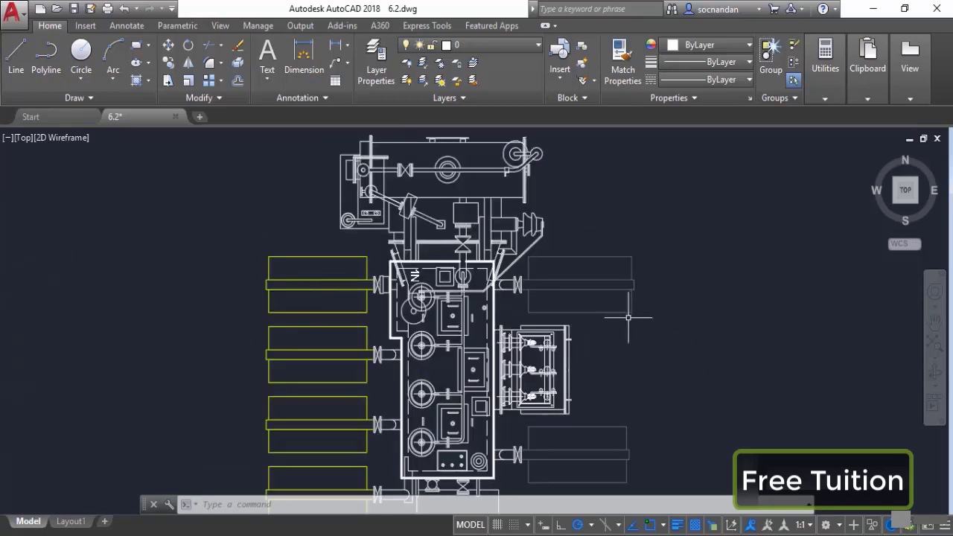
click(661, 341)
click(612, 235)
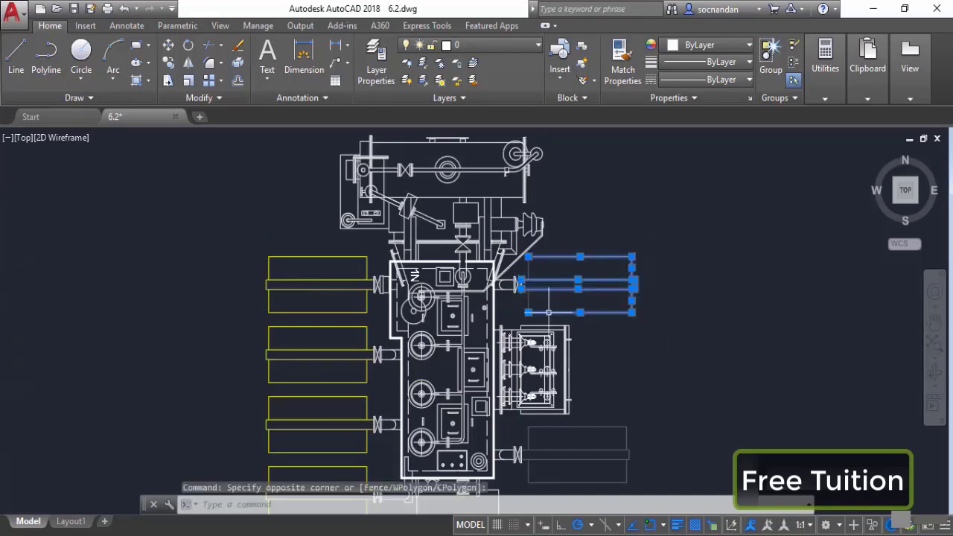
click(557, 308)
click(550, 285)
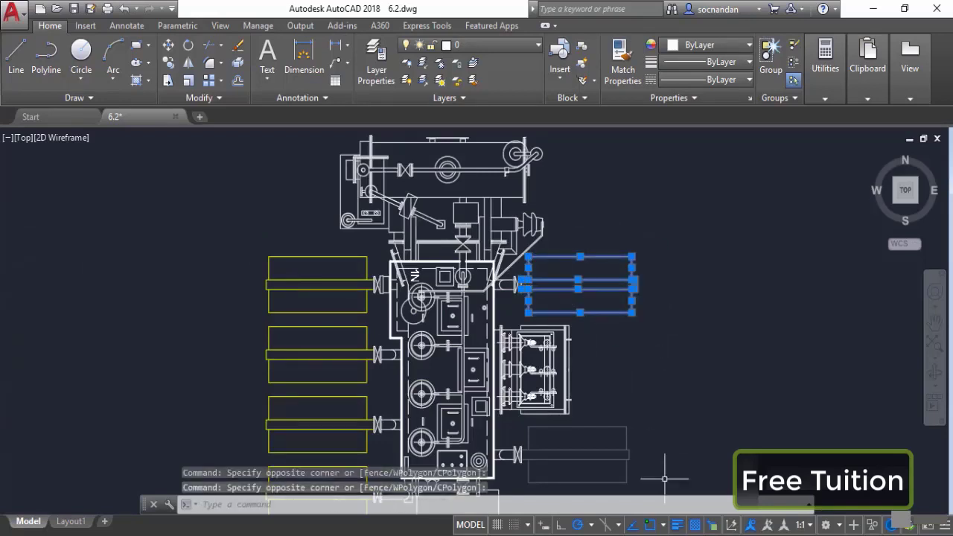
middle_drag(662, 481, 664, 431)
click(663, 453)
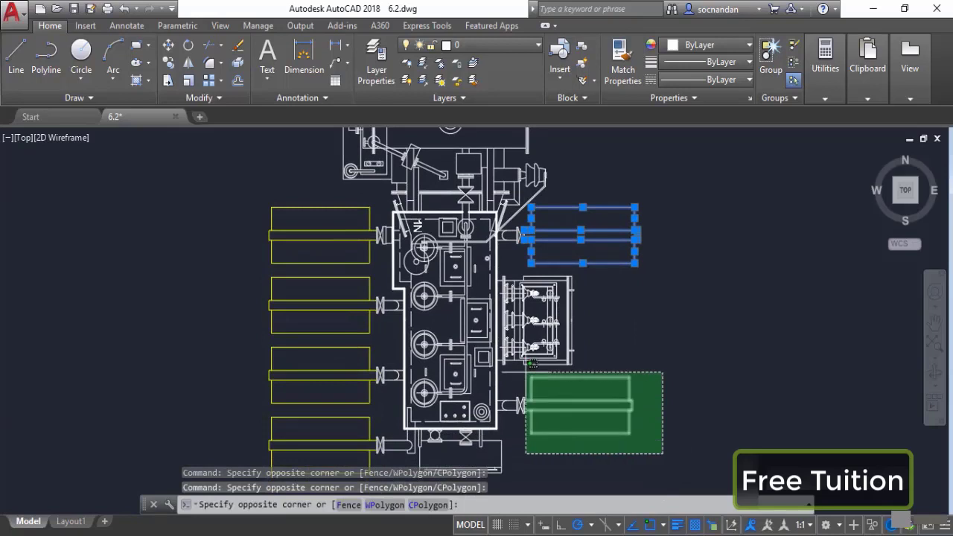
click(526, 347)
click(723, 46)
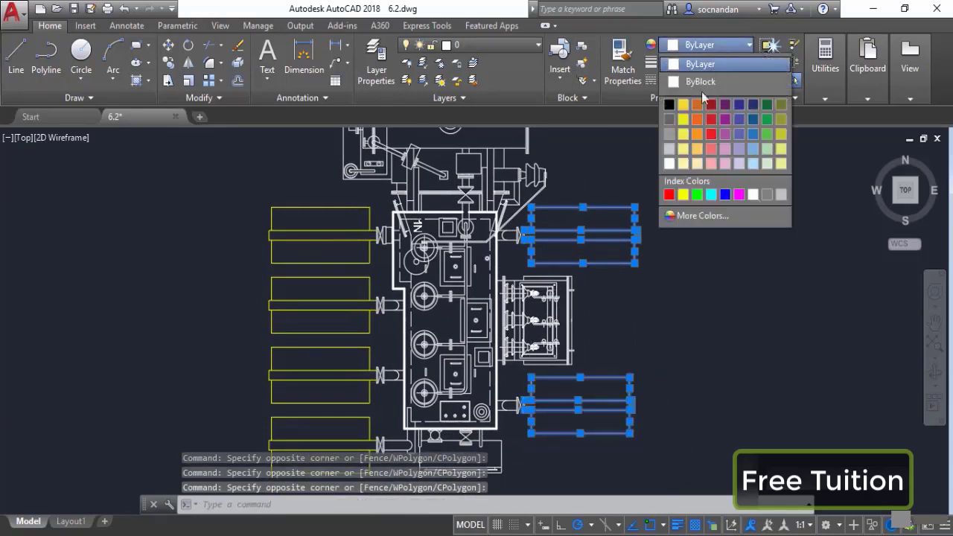
click(683, 195)
key(Escape)
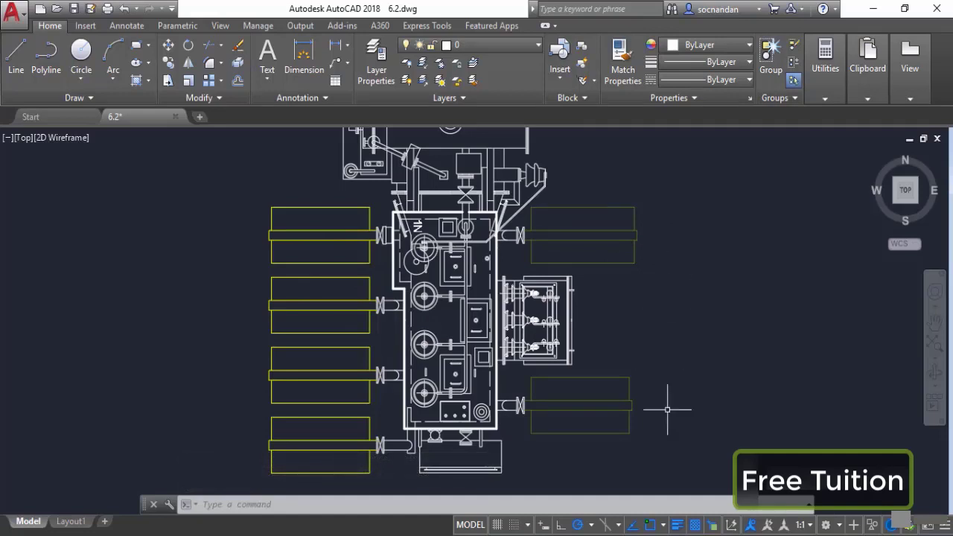
Turn the transparency display off and on again, and check the Transparency entry among the status bar's customization options.
click(695, 525)
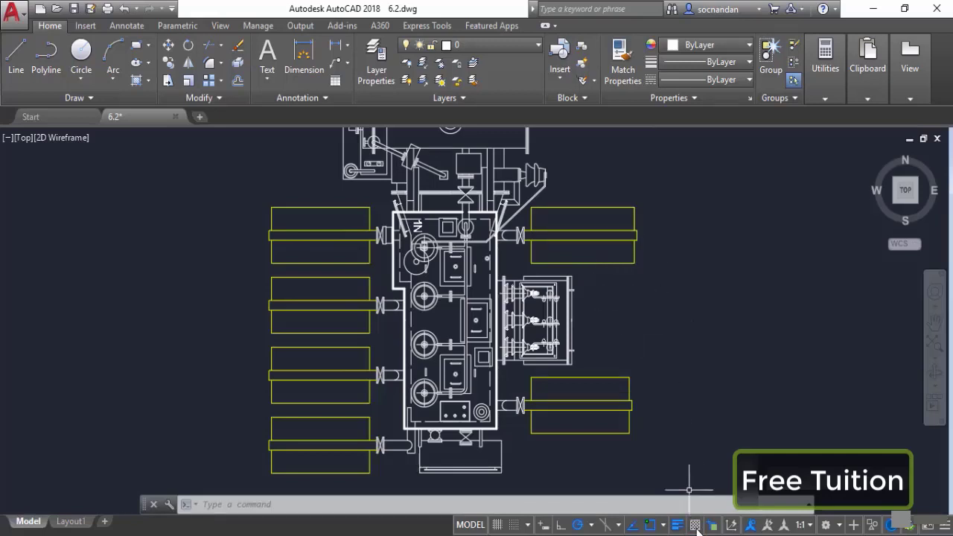
click(696, 526)
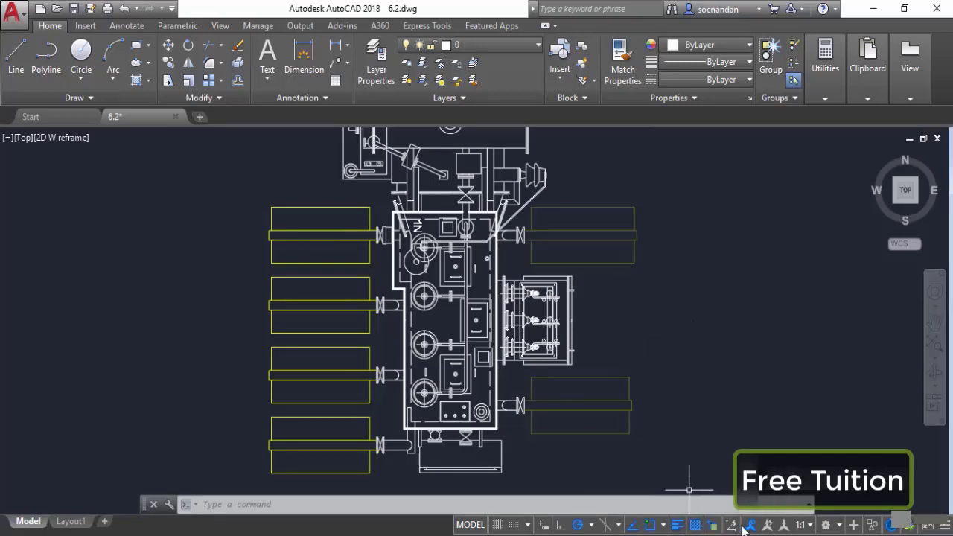
click(943, 524)
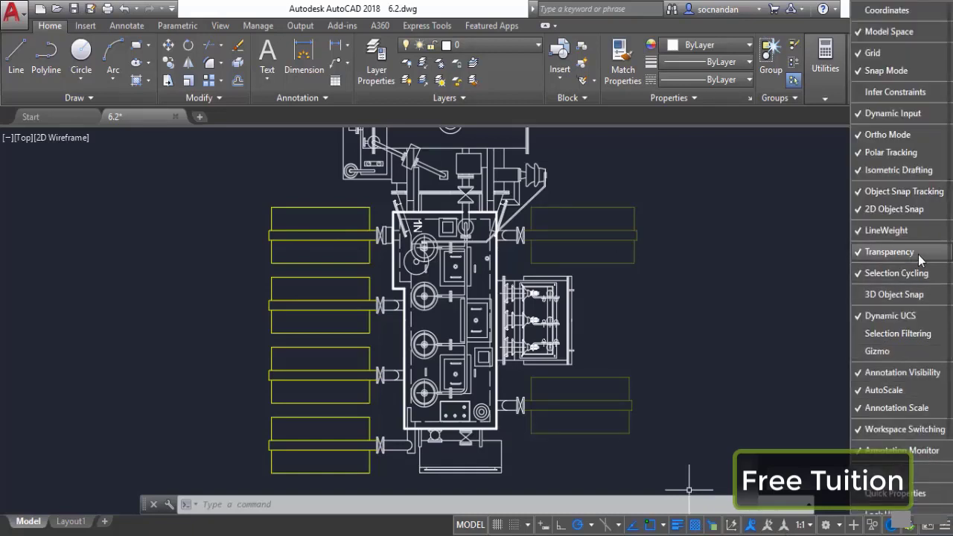
click(789, 274)
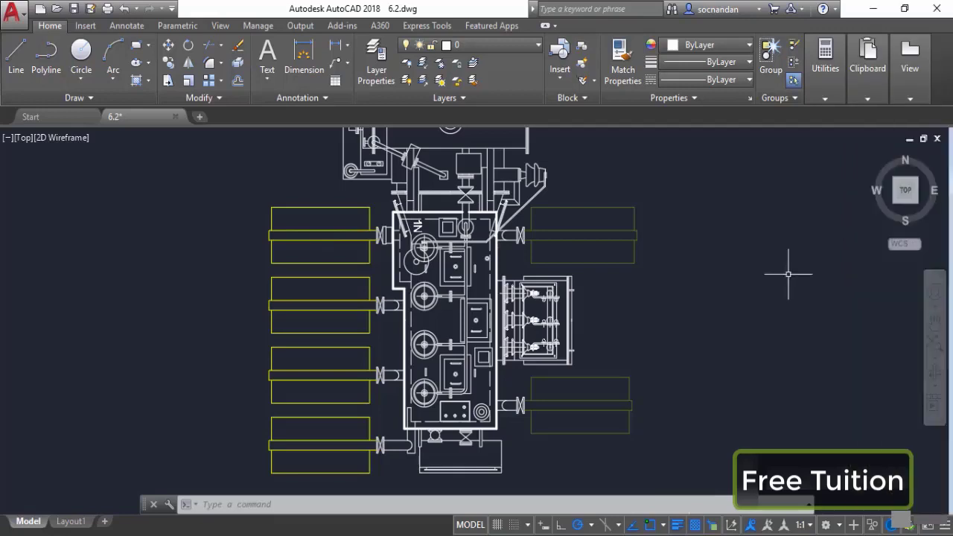
Turn the lineweight display off and on again to compare the tank outline in both states.
click(678, 526)
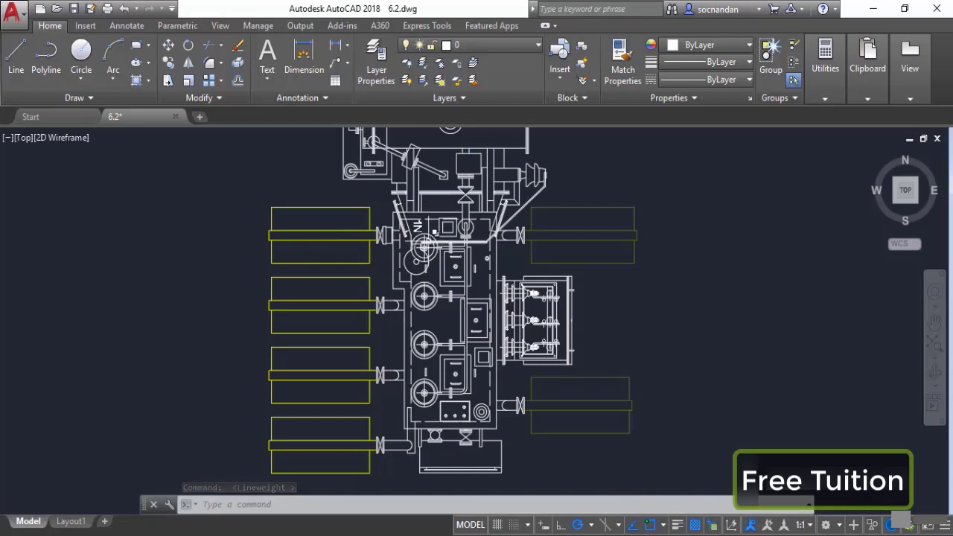
click(677, 526)
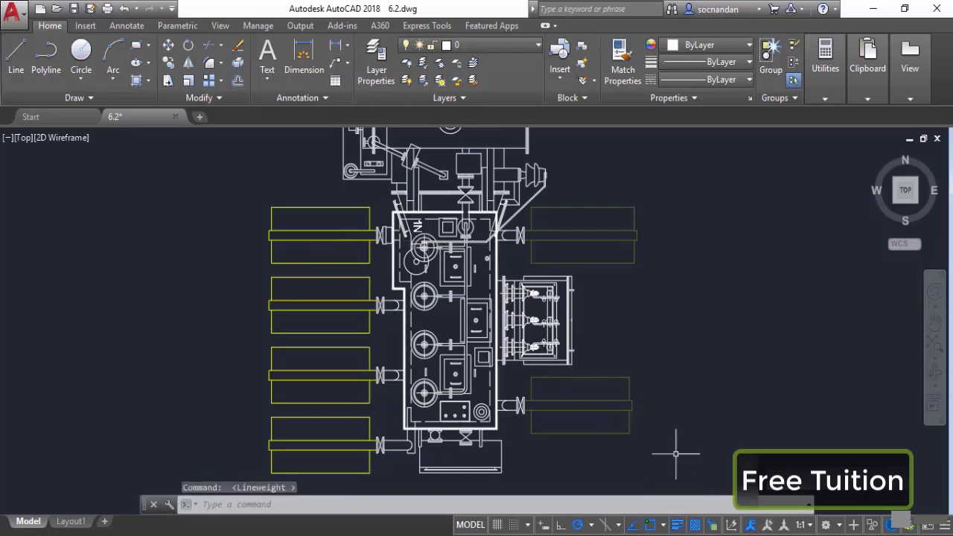
scroll(662, 374, down, 4)
middle_drag(676, 335, 692, 334)
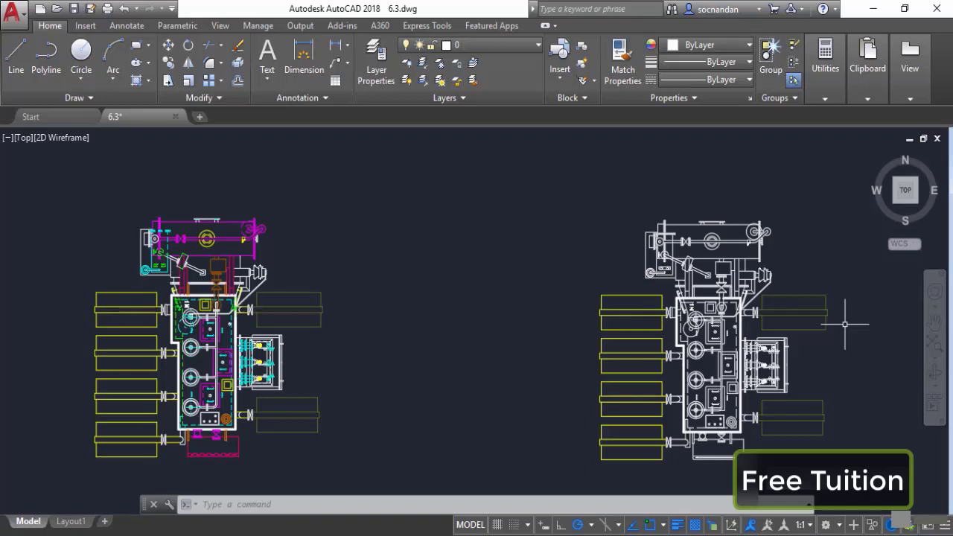
right_click(403, 213)
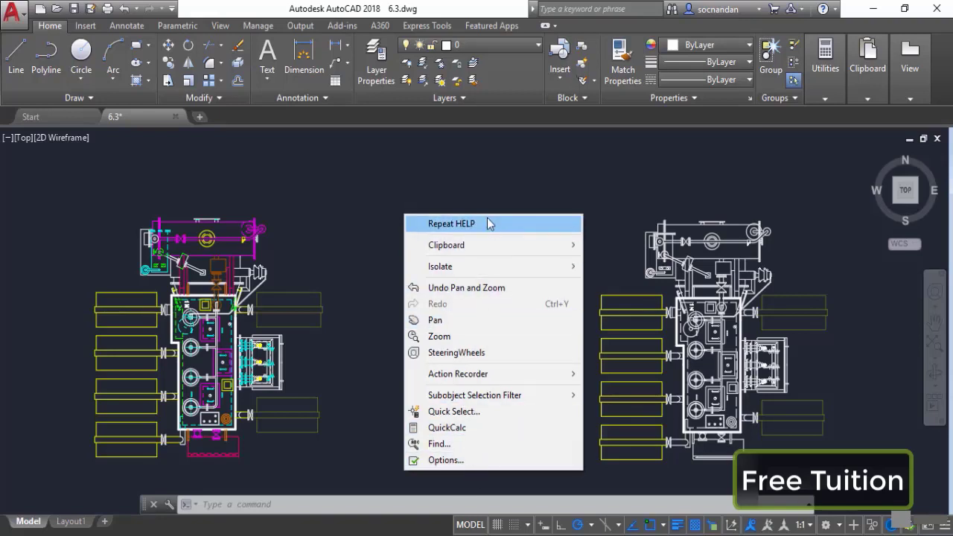
click(447, 191)
click(419, 201)
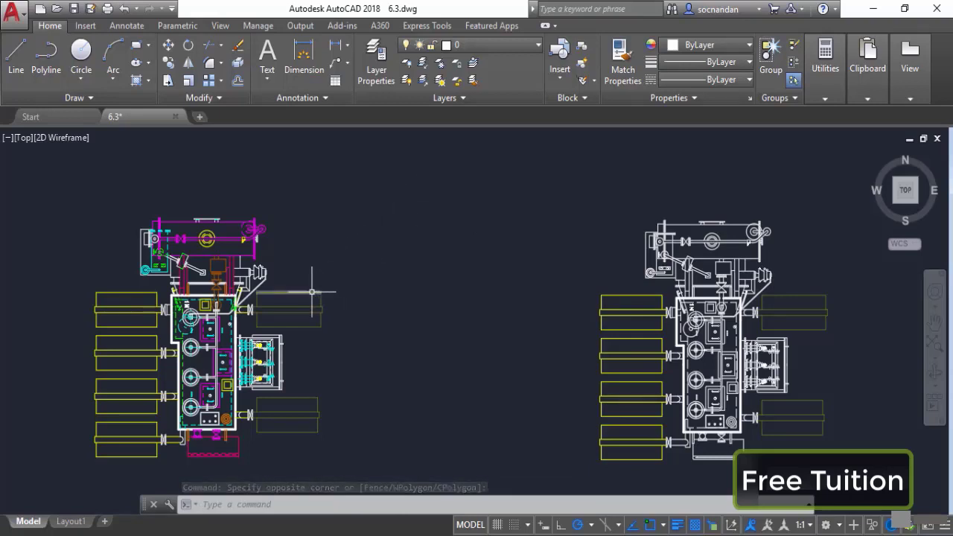
Select the upper radiator right of the colored plan's tank and open the Properties palette for it.
click(336, 336)
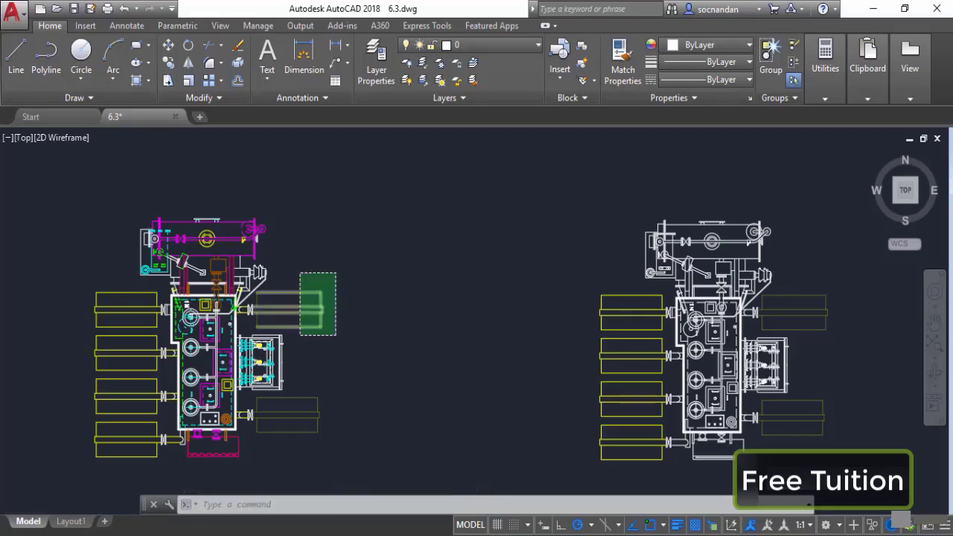
click(300, 272)
right_click(300, 272)
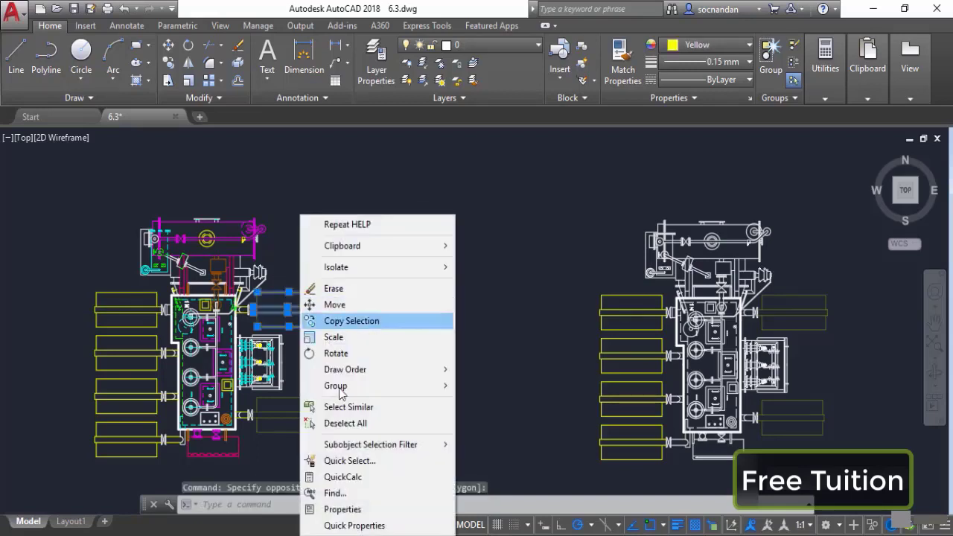
click(343, 511)
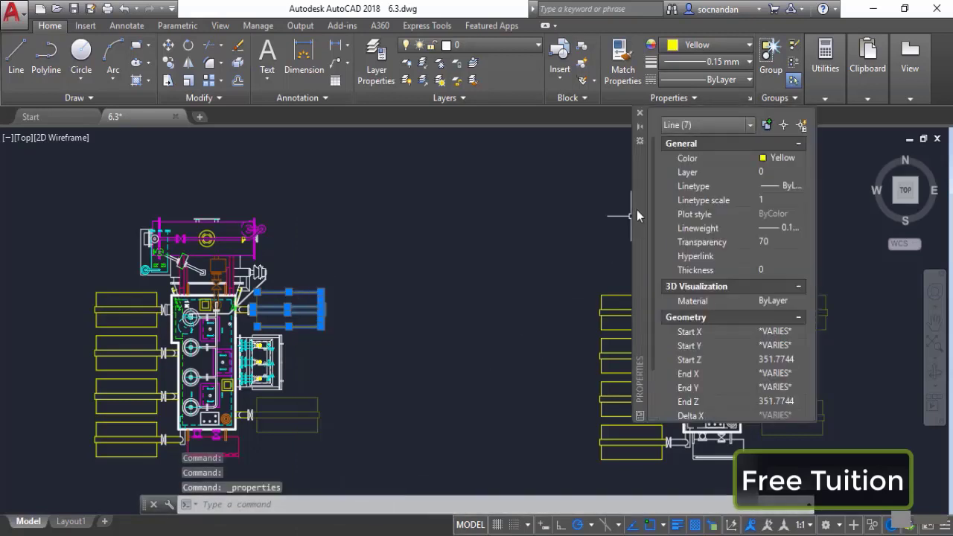
Move the Properties palette beside the plan, look through its entries and dock it at the edge of the drawing area.
drag(636, 210, 424, 239)
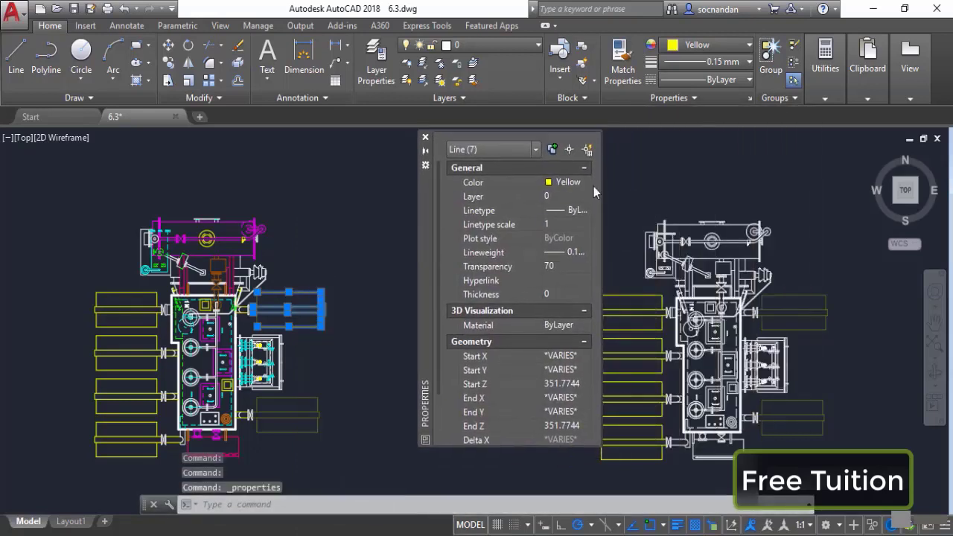
drag(600, 187, 602, 233)
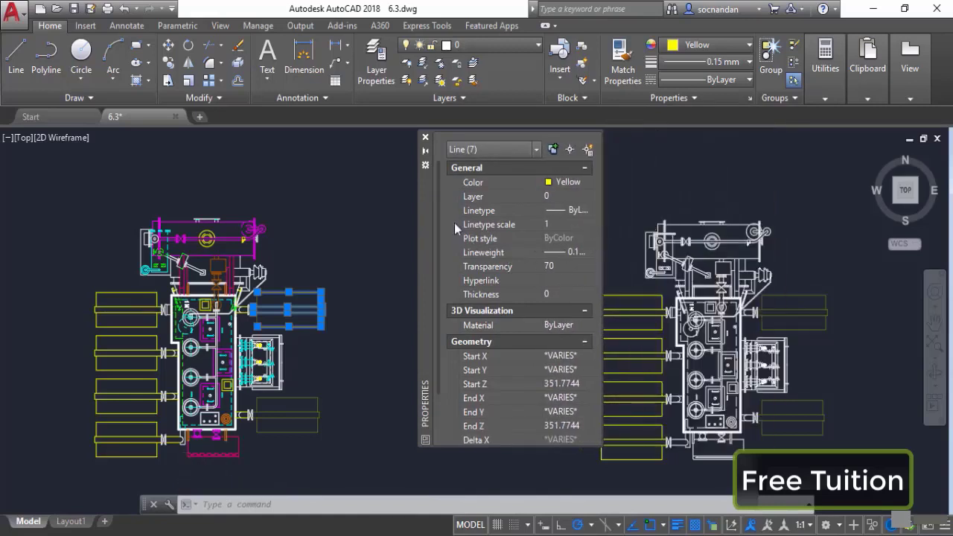
drag(438, 184, 431, 296)
drag(438, 253, 442, 146)
drag(422, 191, 10, 203)
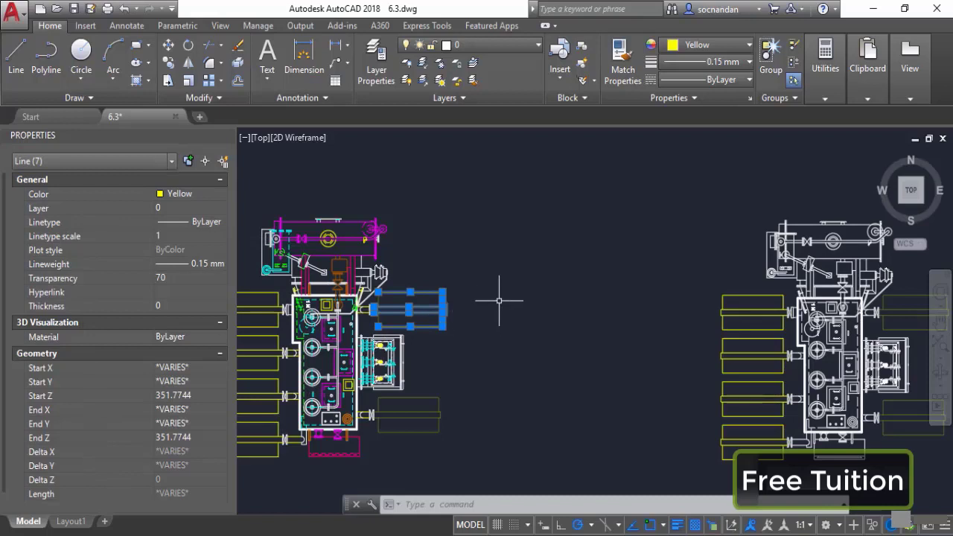
Check the properties of a thick tank outline line and of the circle at the magenta pipe's left end in the colored plan.
key(Escape)
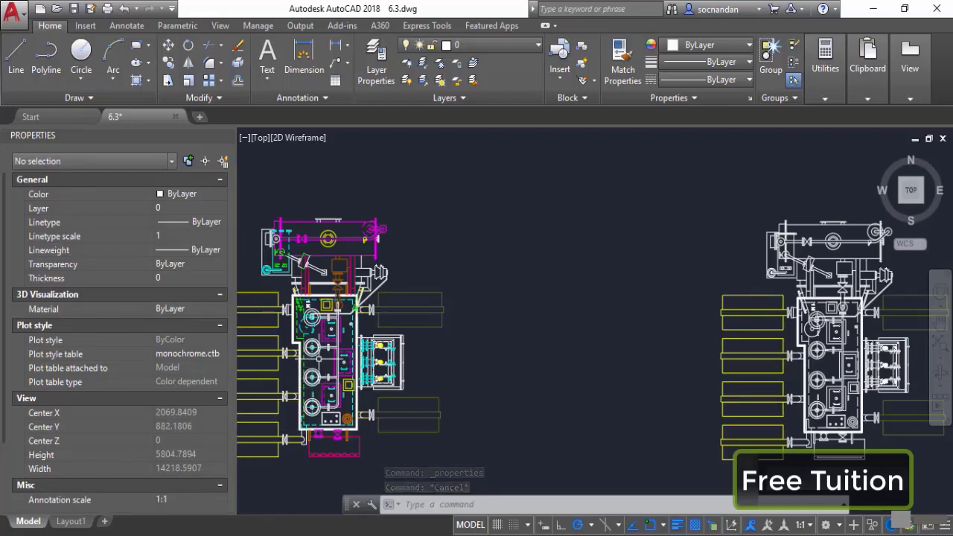
scroll(298, 331, up, 4)
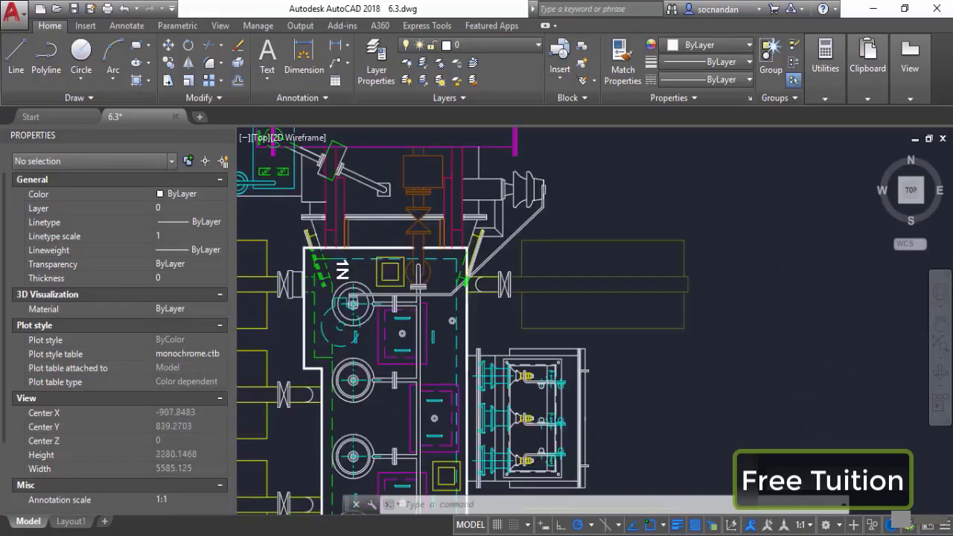
click(303, 334)
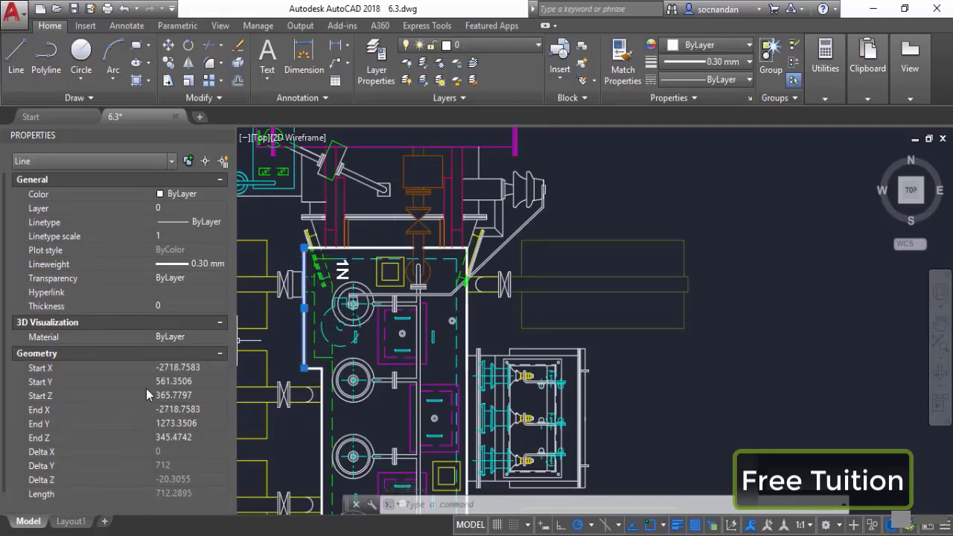
key(Escape)
scroll(333, 277, down, 2)
scroll(332, 277, up, 2)
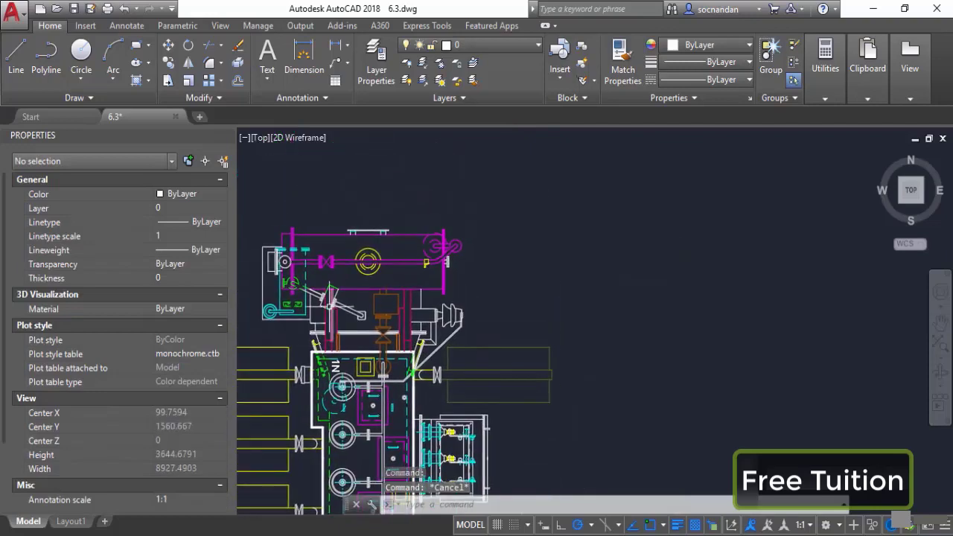
scroll(290, 257, up, 2)
click(282, 257)
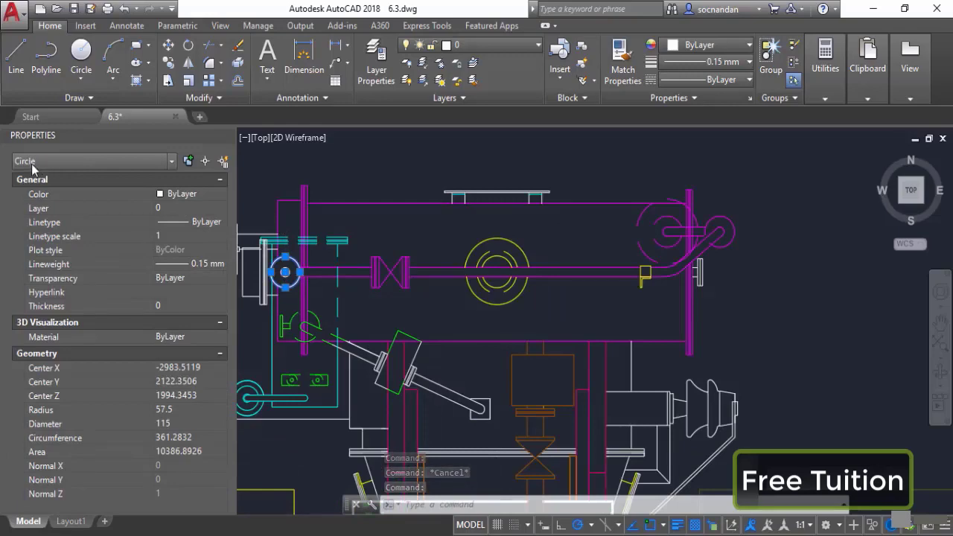
key(Escape)
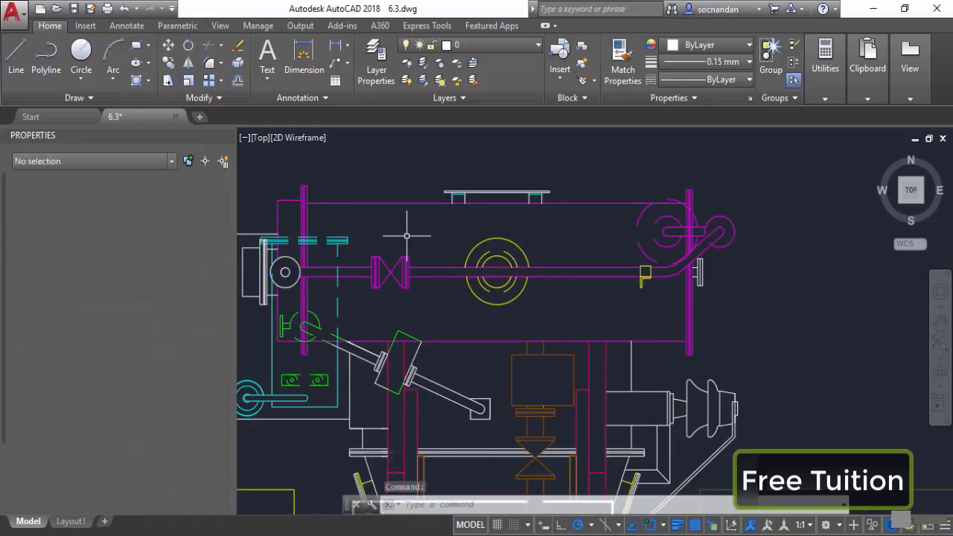
Undock the Properties palette and float it between the colored and uncolored plans.
scroll(406, 236, down, 6)
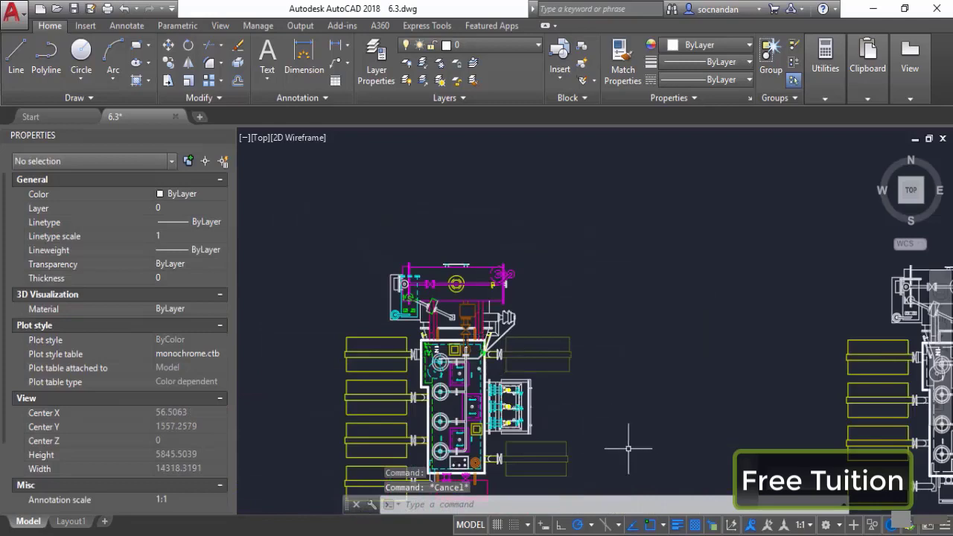
scroll(538, 385, down, 2)
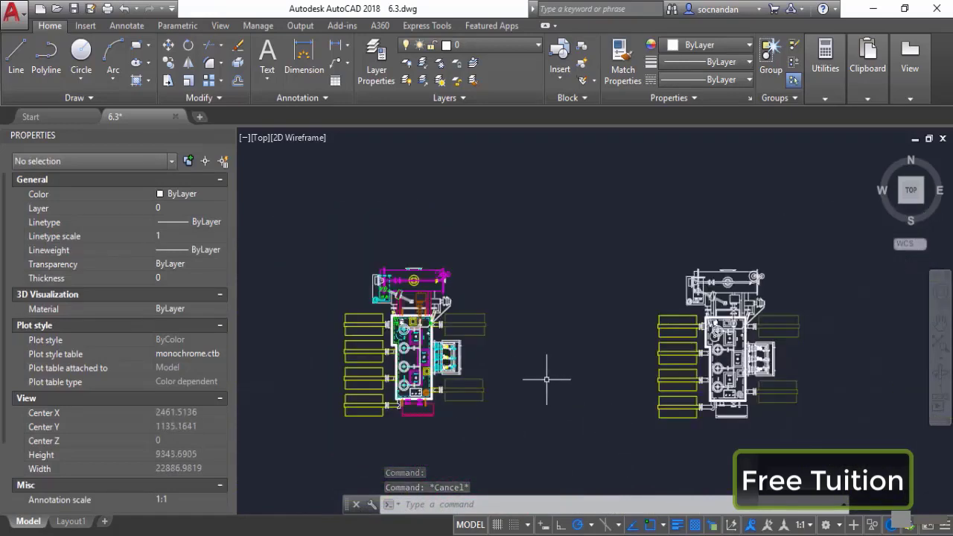
mouse_move(113, 135)
mouse_down()
mouse_move(155, 164)
mouse_move(377, 227)
mouse_move(511, 179)
mouse_up()
mouse_move(397, 252)
mouse_down()
mouse_move(314, 220)
mouse_move(335, 231)
mouse_move(493, 235)
mouse_move(373, 230)
mouse_up()
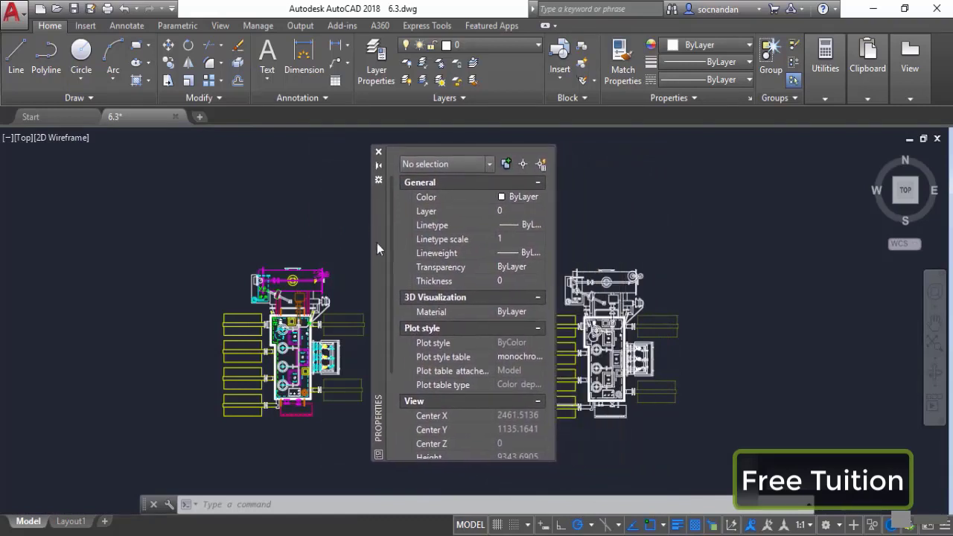
click(363, 274)
click(352, 265)
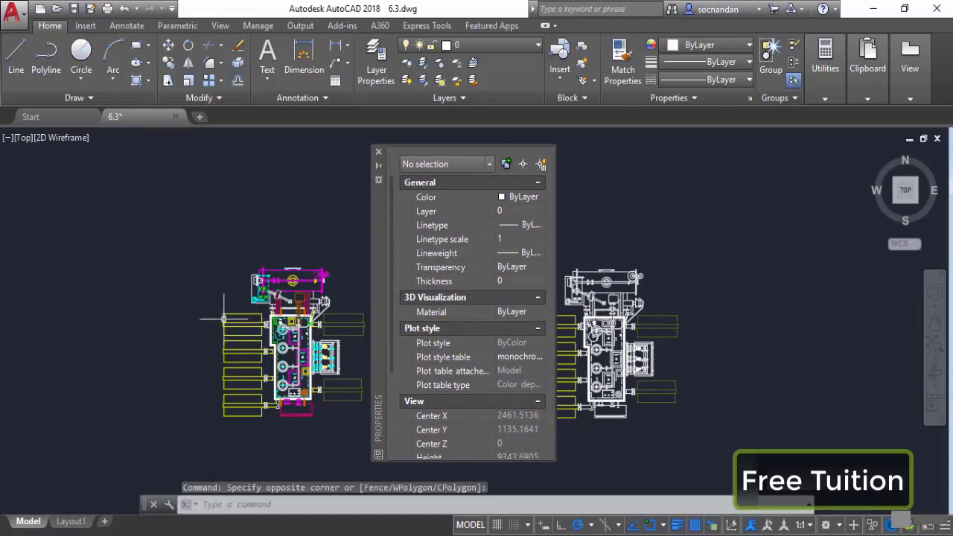
Select all lines of the four radiators left of the colored plan's tank to inspect their properties.
scroll(223, 318, up, 4)
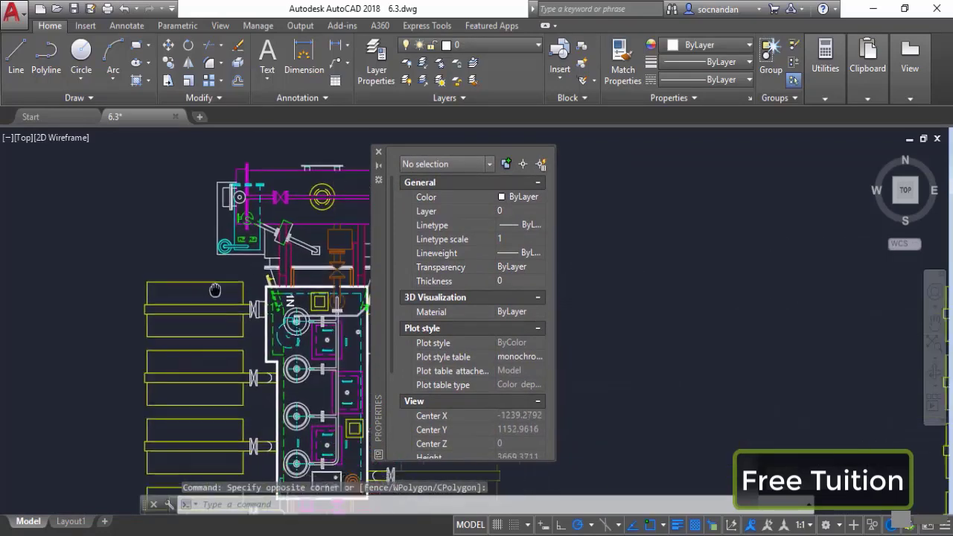
middle_drag(215, 290, 191, 280)
middle_drag(195, 326, 216, 300)
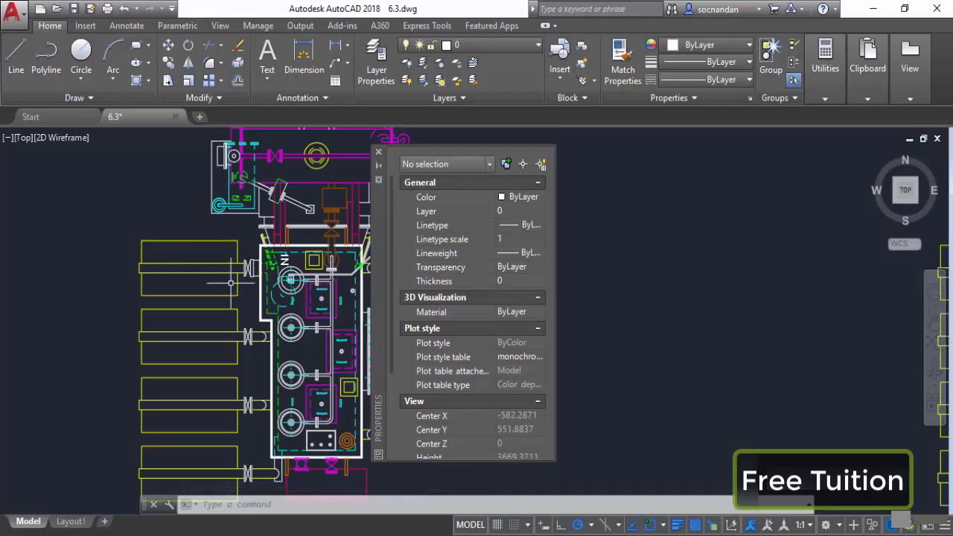
scroll(231, 283, down, 3)
click(229, 429)
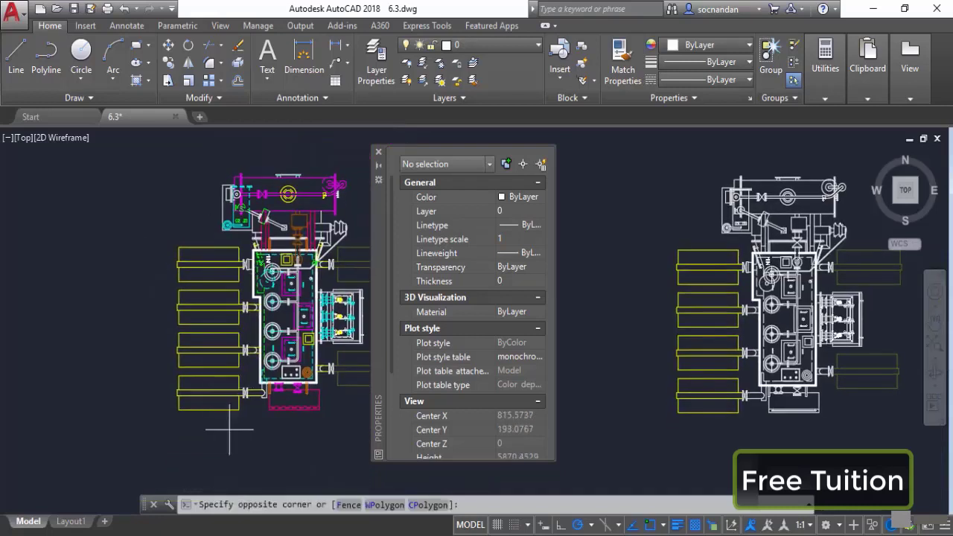
click(141, 237)
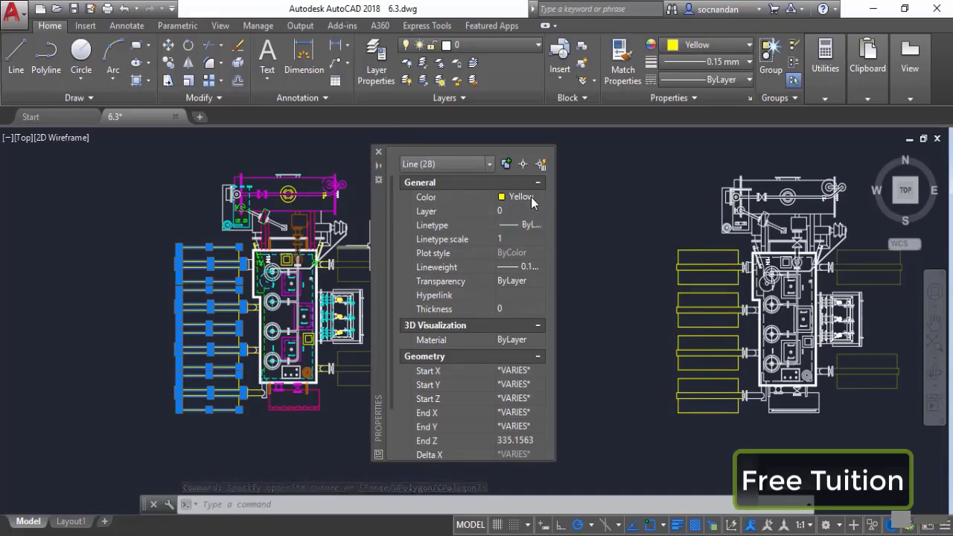
Compare the color choices that the Properties palette and the ribbon offer for the selected radiators, keeping their color.
click(728, 45)
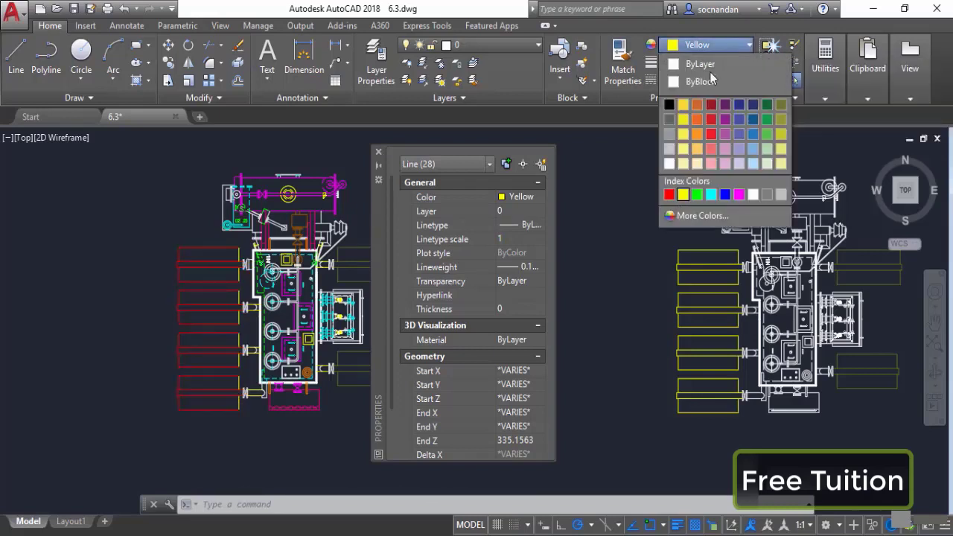
click(715, 46)
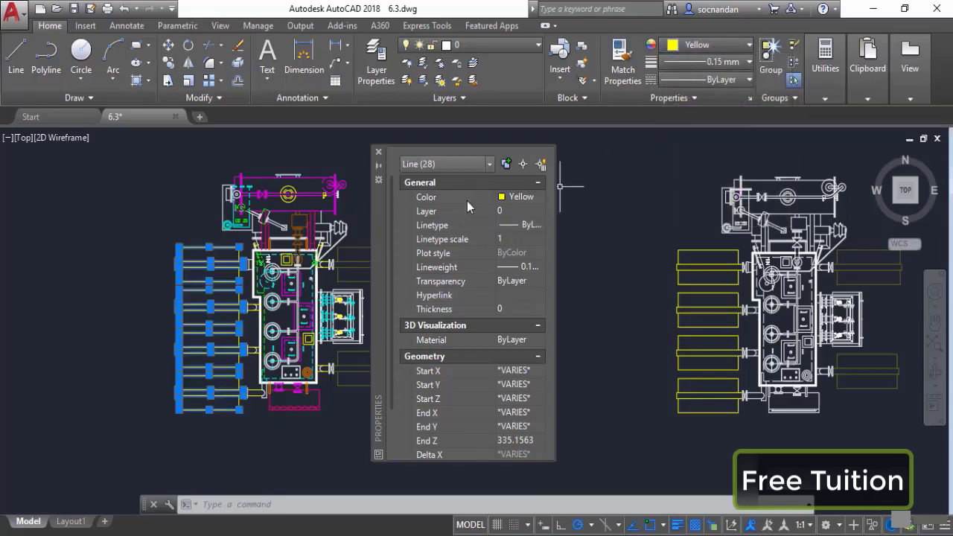
click(520, 200)
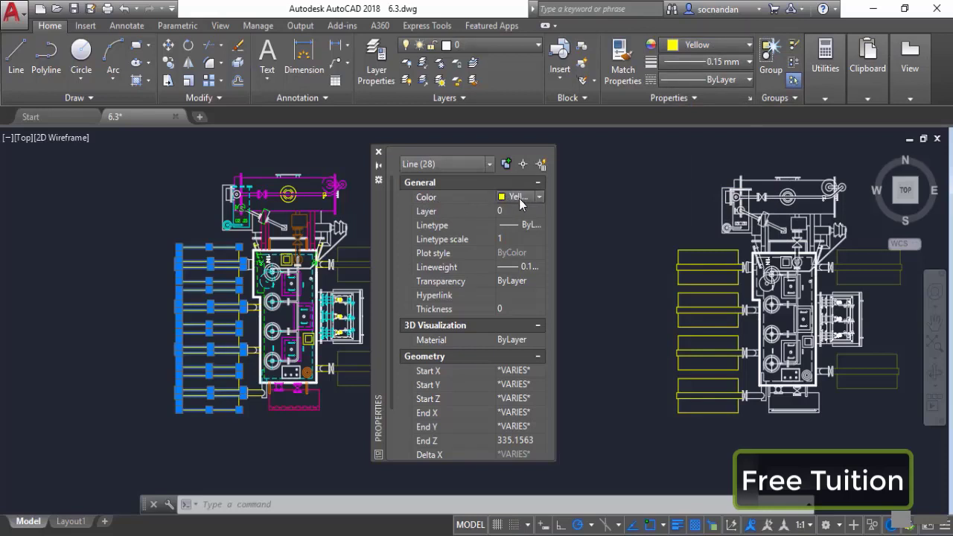
click(529, 199)
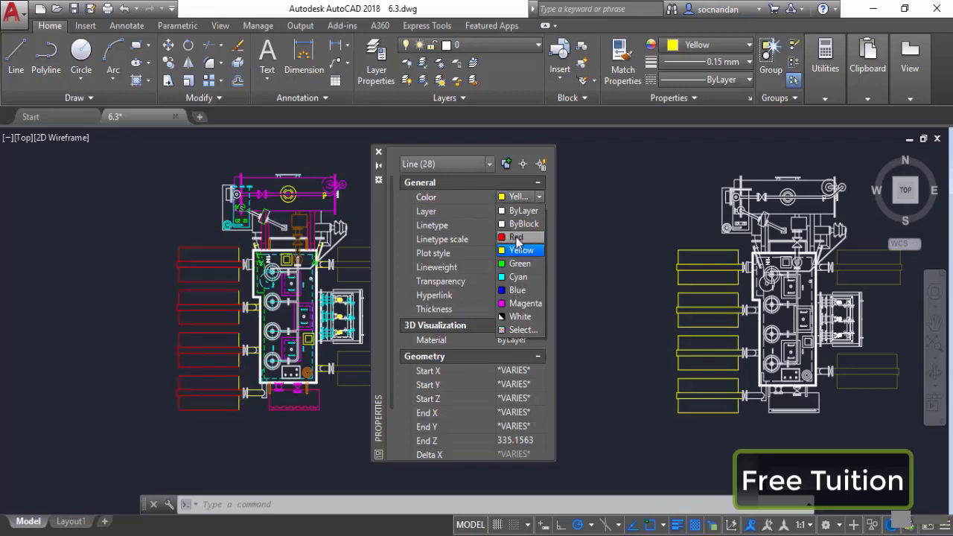
click(704, 45)
click(705, 44)
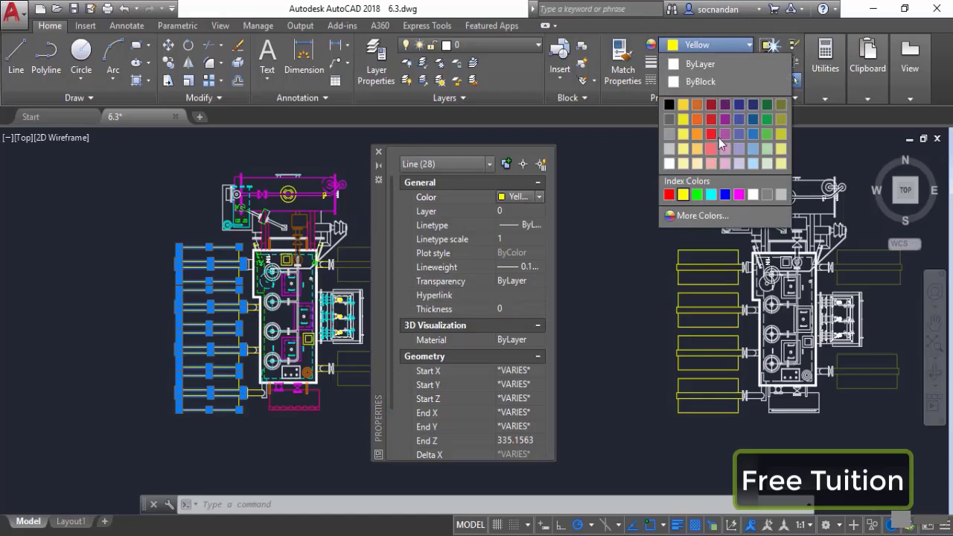
click(727, 42)
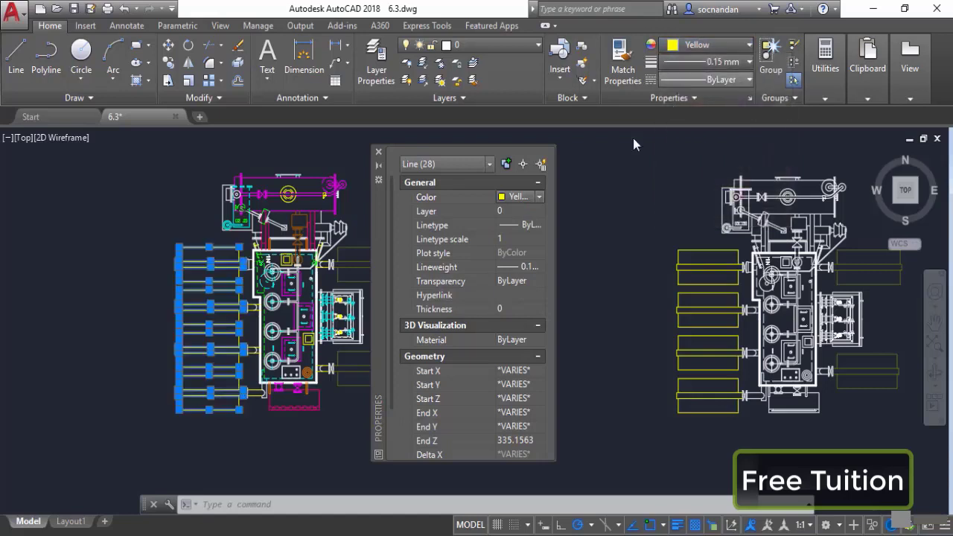
Try green from the full color selection on the four selected radiators, clear the selection and undo the color change.
click(531, 200)
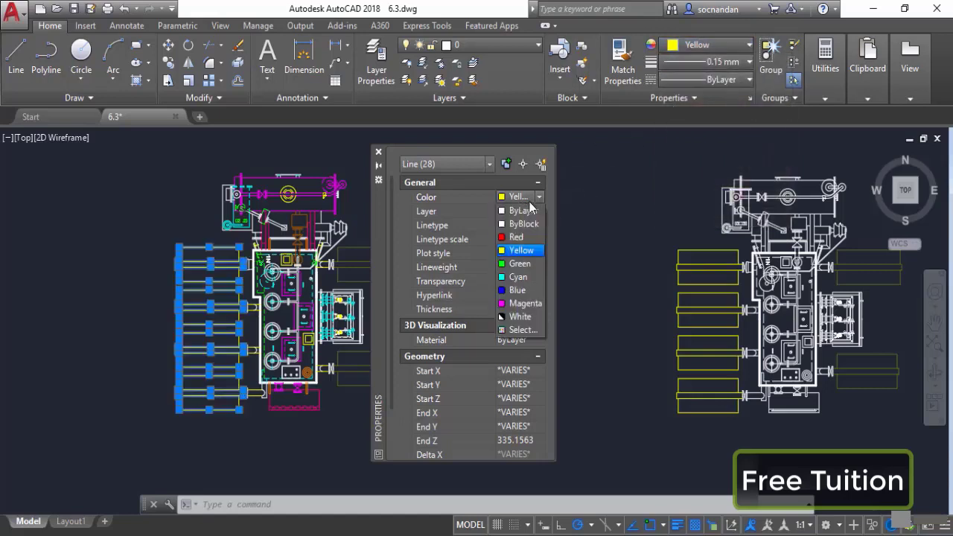
click(521, 331)
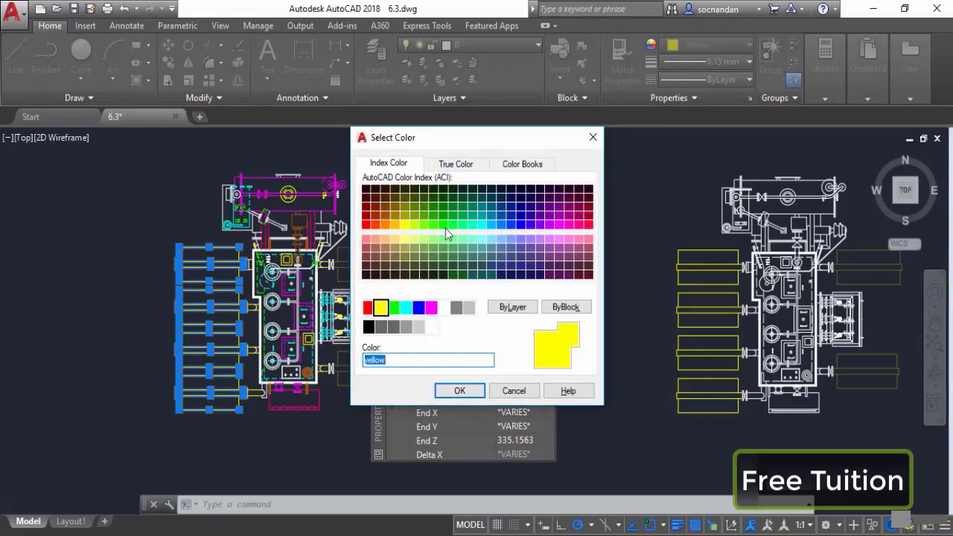
click(392, 310)
click(451, 388)
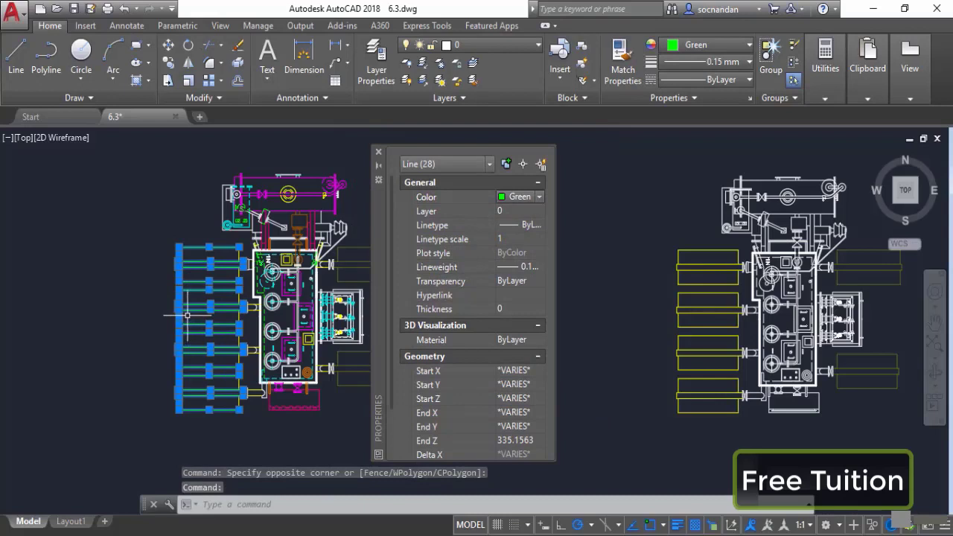
key(Escape)
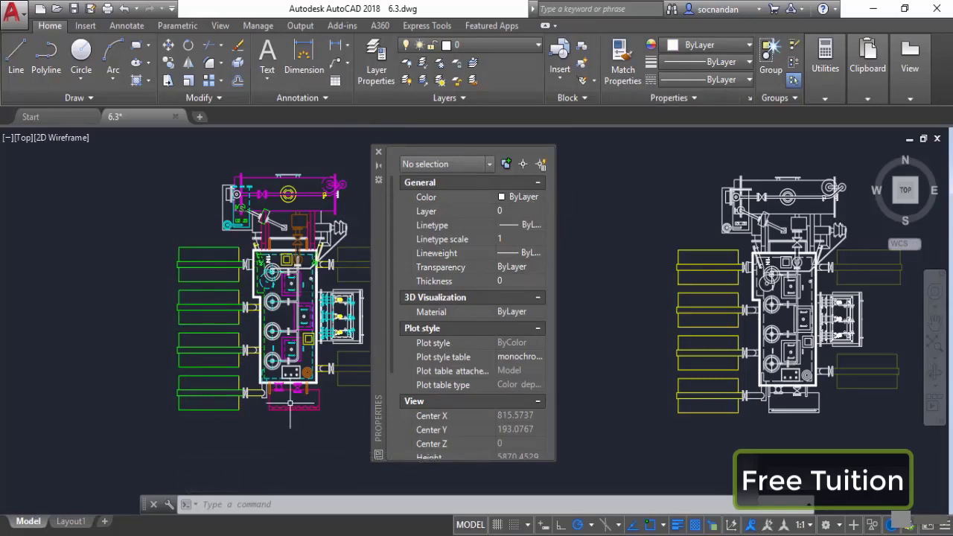
key(ctrl+z)
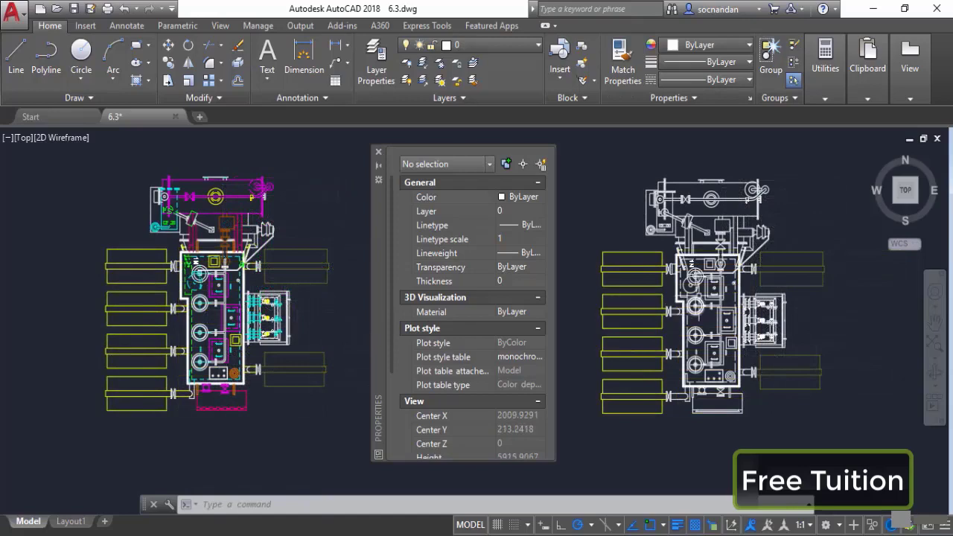
Select the dashed vertical line inside the uncolored plan's tank and compare the linetypes offered by the Properties palette and the ribbon.
mouse_move(692, 299)
middle_down()
mouse_move(357, 312)
mouse_move(306, 299)
mouse_move(186, 296)
middle_up()
scroll(302, 287, up, 4)
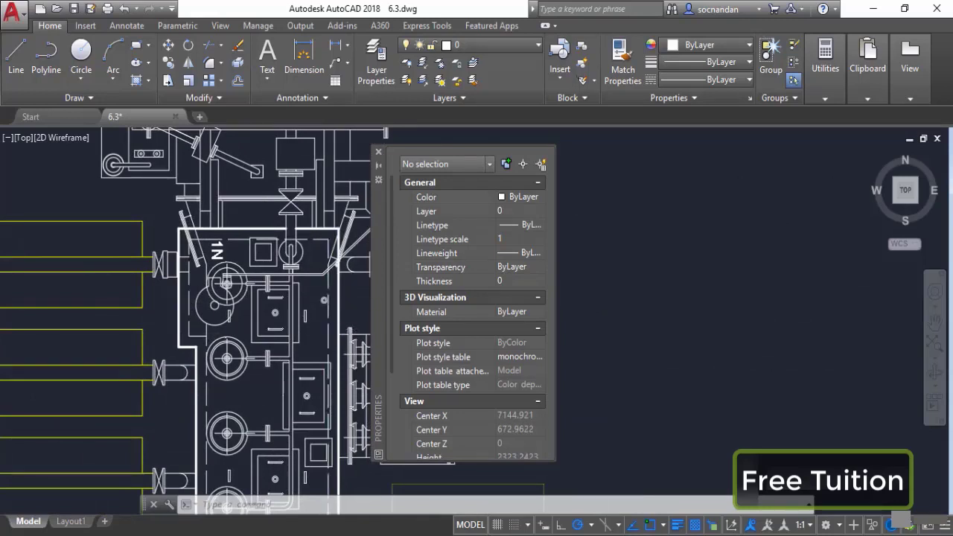
click(328, 330)
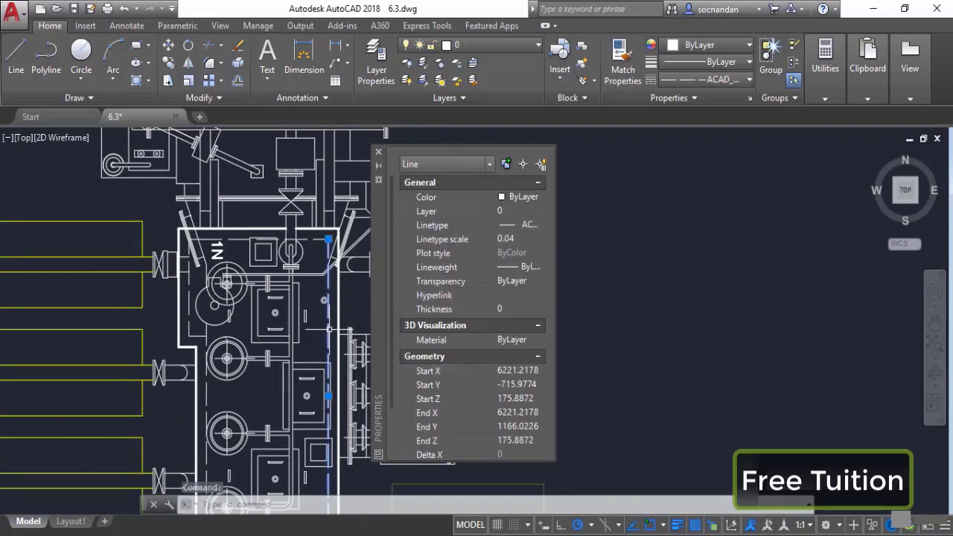
click(534, 226)
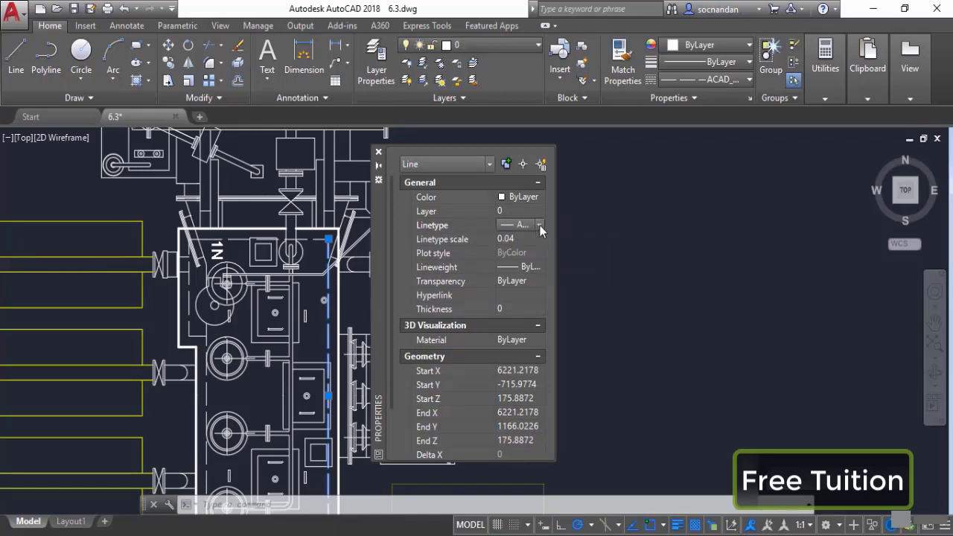
click(539, 225)
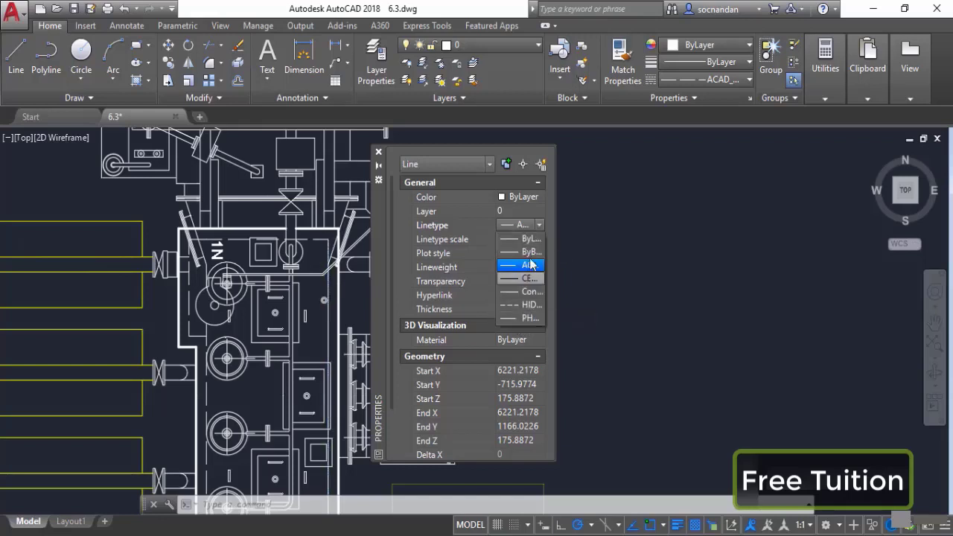
click(536, 228)
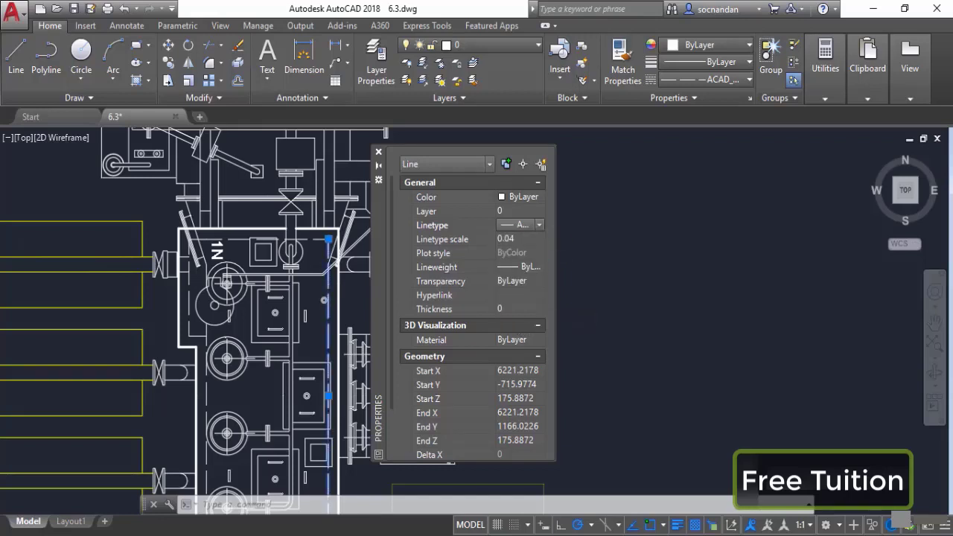
click(720, 78)
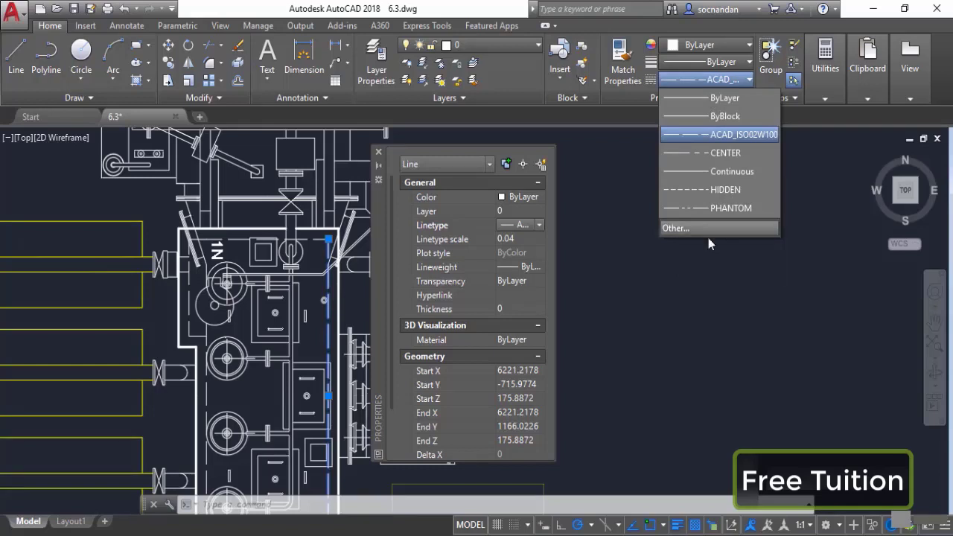
click(644, 280)
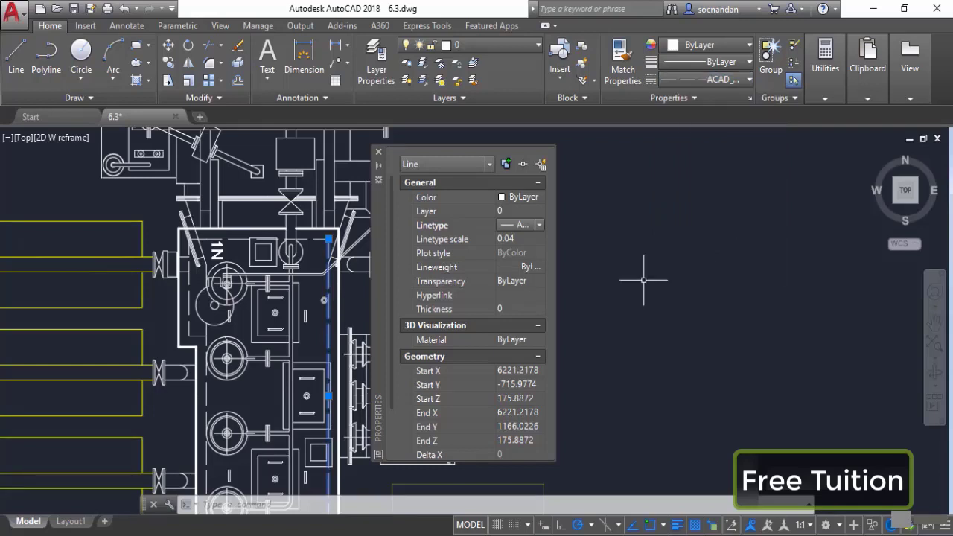
Review the layers available for the selected dashed line in the Properties palette, keeping its layer, and clear the selection.
click(533, 212)
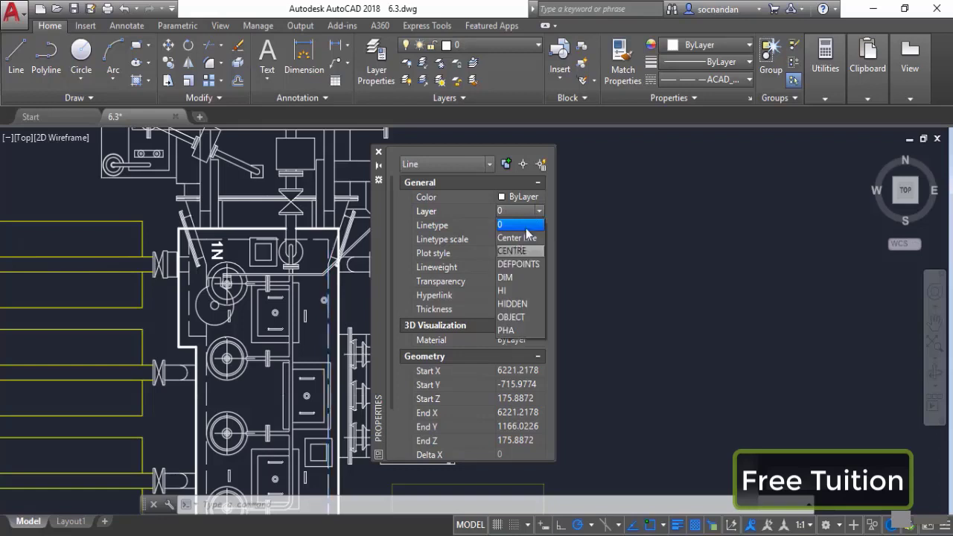
click(531, 215)
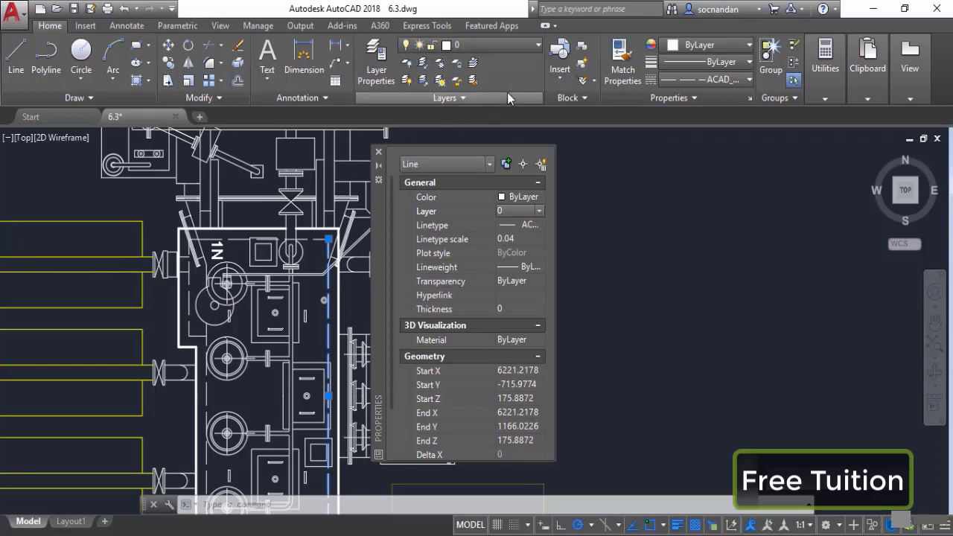
click(611, 274)
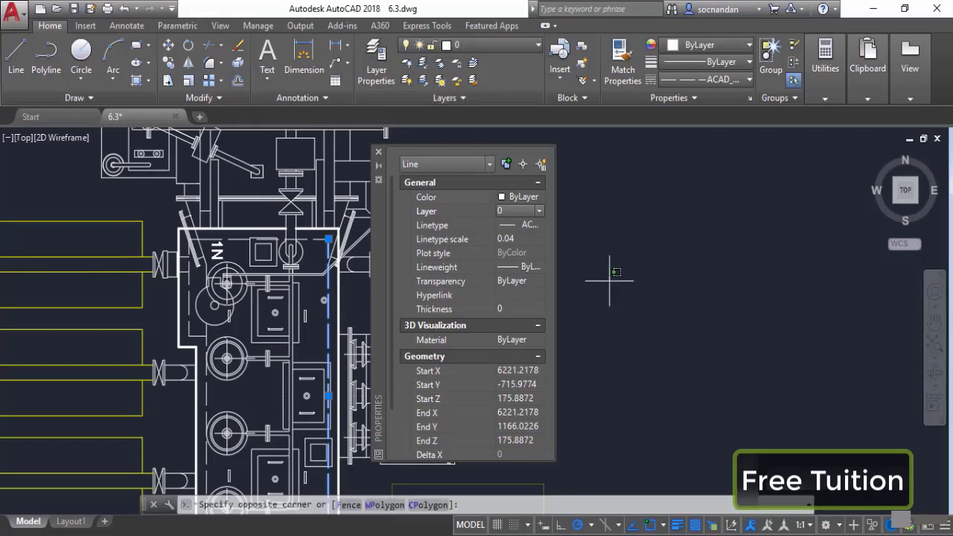
key(Escape)
key(Escape)
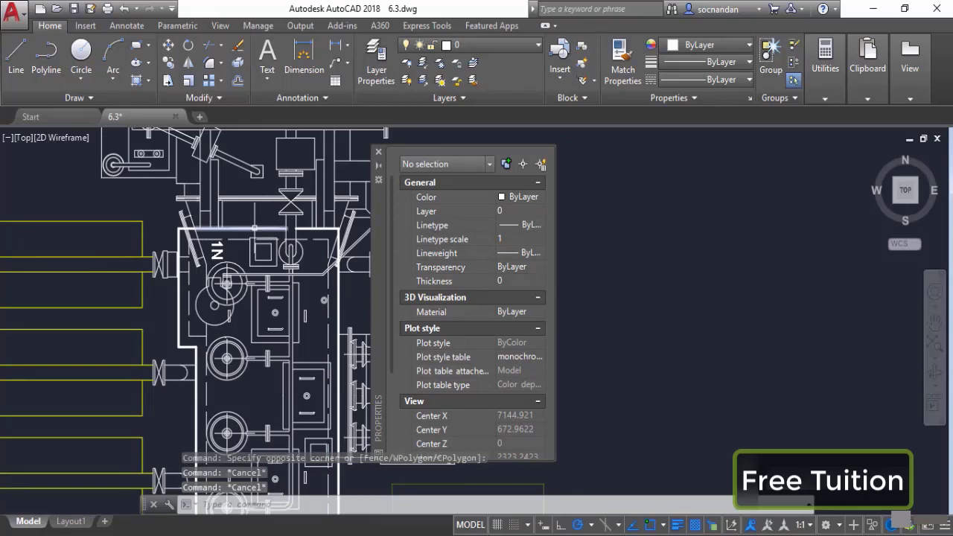
Set the lineweight of the uncolored tank's thick upper edge line to 0.90 mm and clear the selection.
click(255, 227)
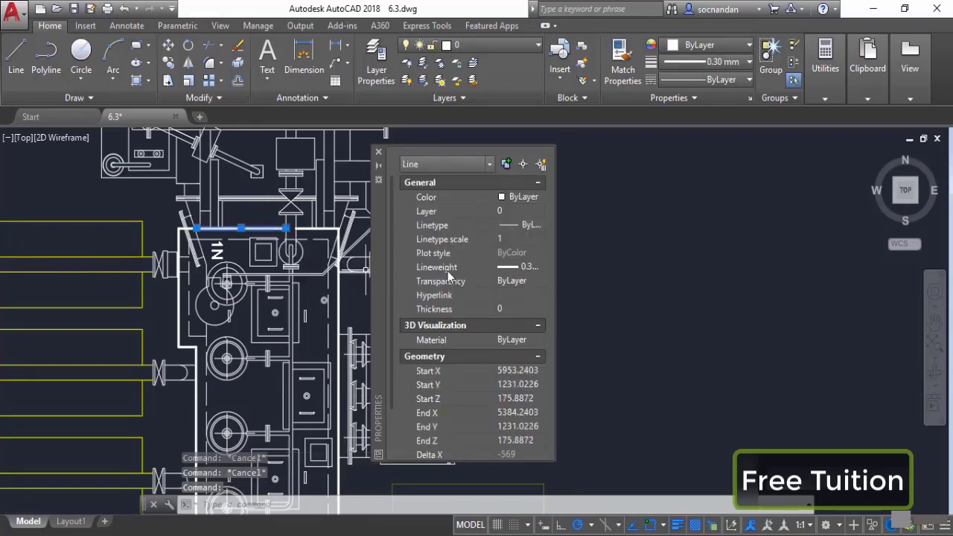
click(540, 266)
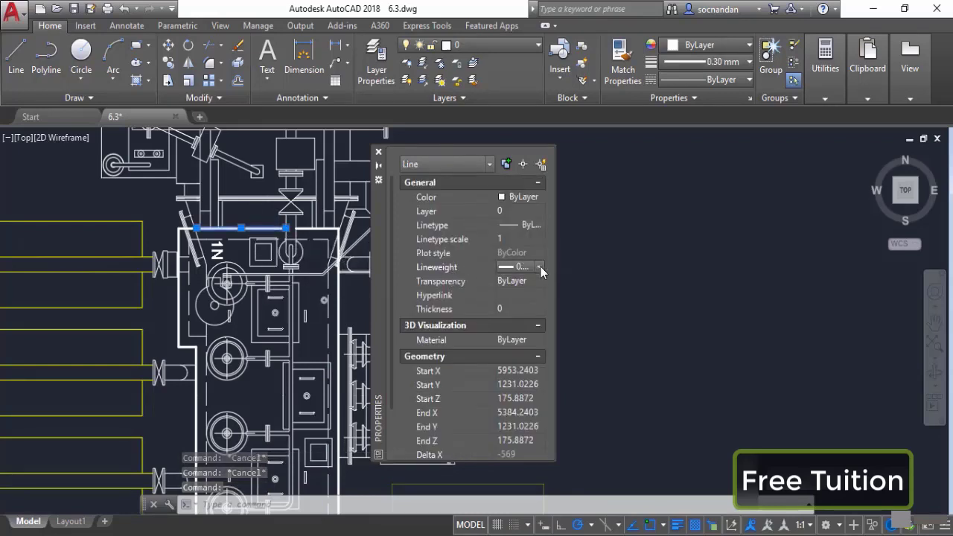
click(540, 267)
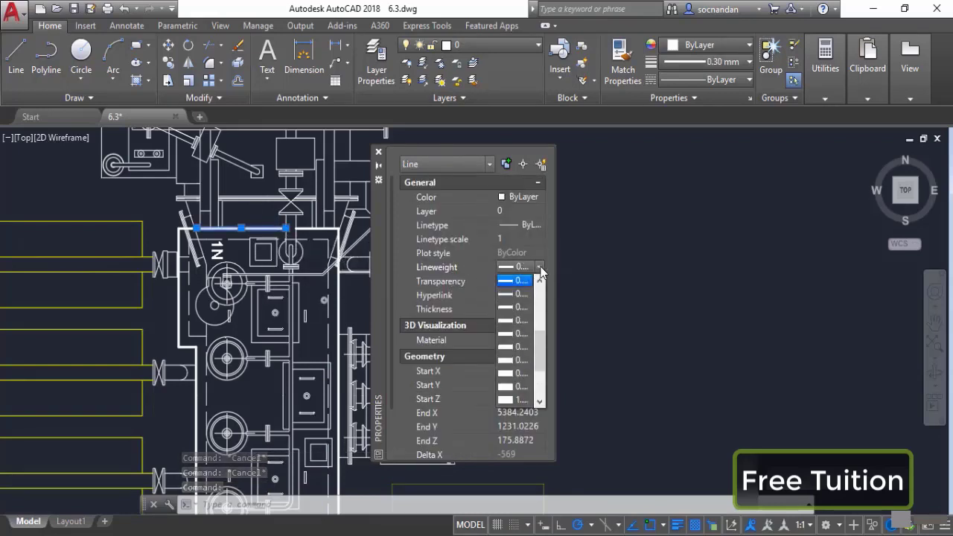
click(515, 387)
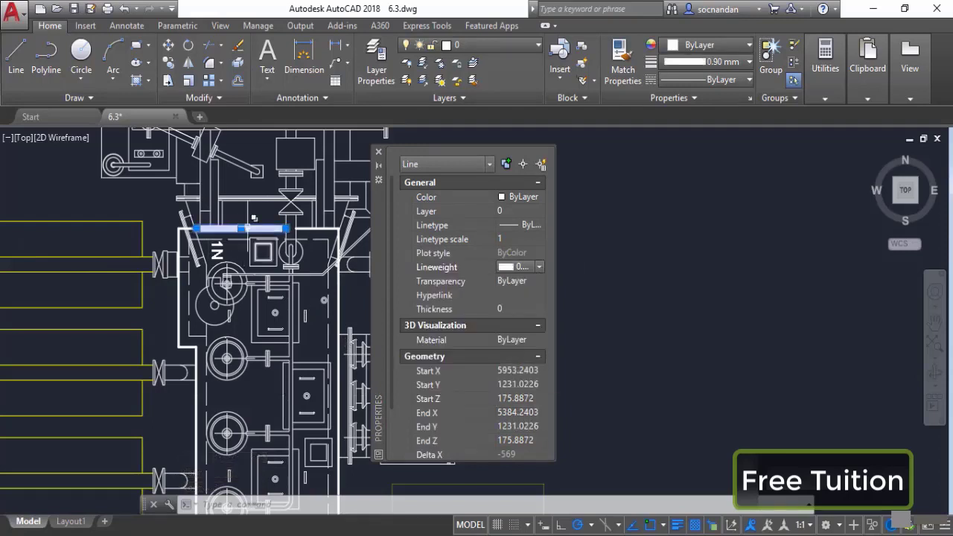
key(Escape)
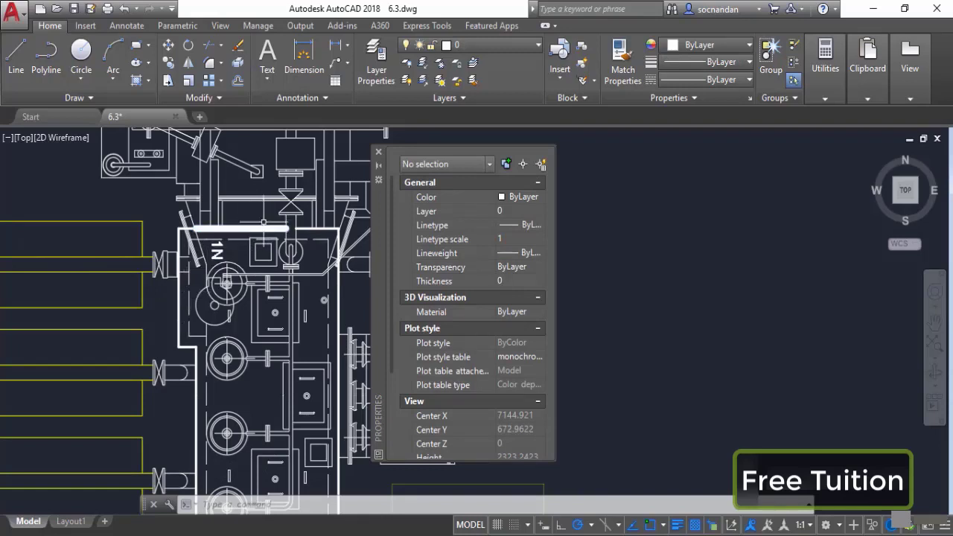
Reselect the tank's thickened upper edge line and widen the Properties palette so the lineweight values are readable.
click(262, 228)
click(519, 266)
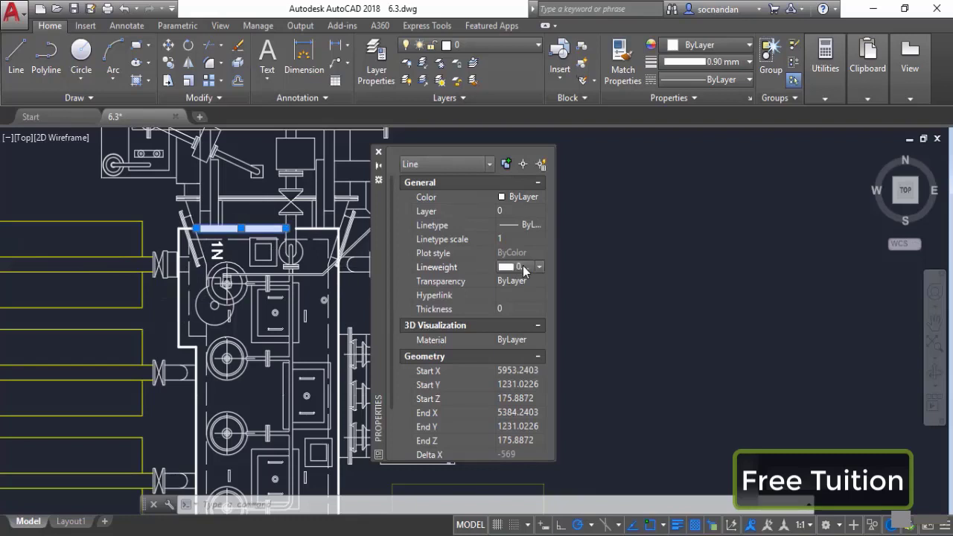
click(519, 266)
scroll(520, 310, up, 1)
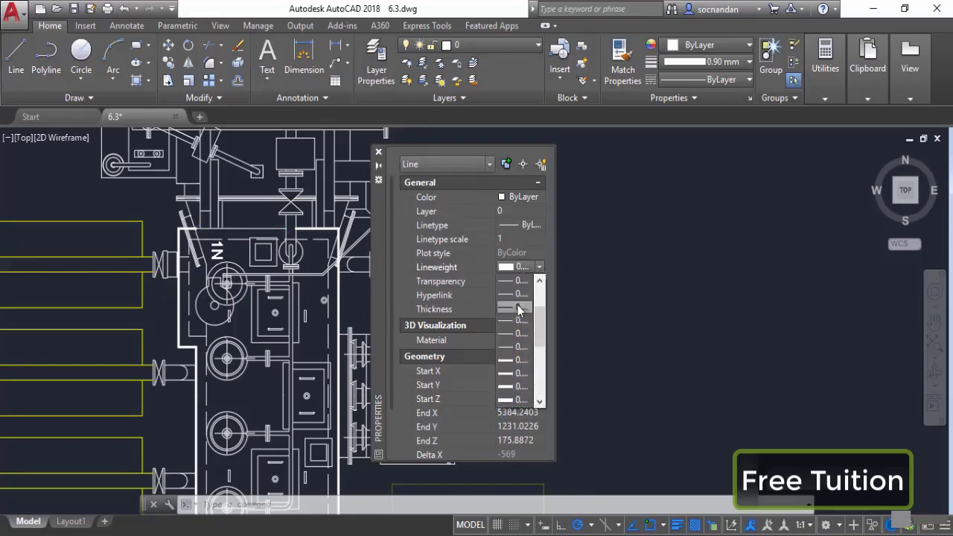
scroll(514, 332, down, 1)
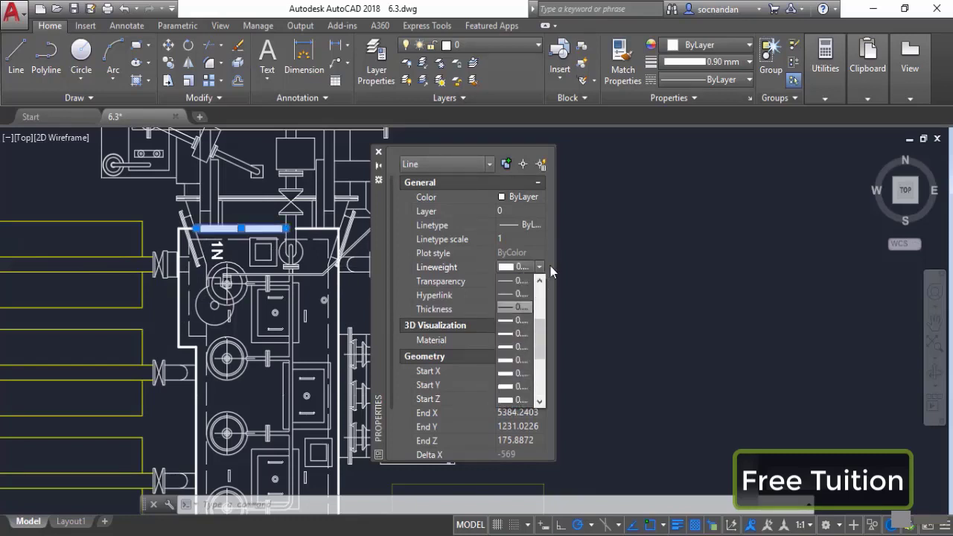
click(550, 266)
drag(556, 265, 623, 265)
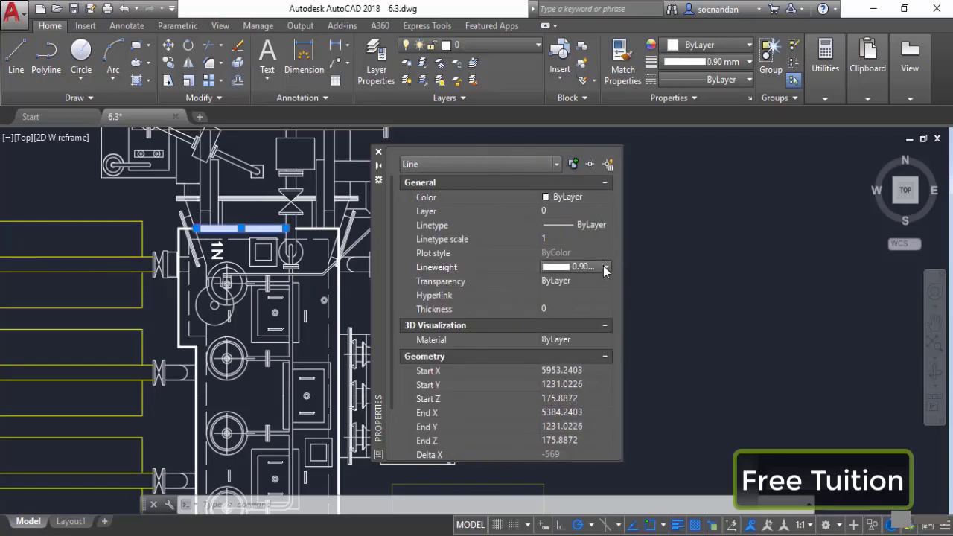
Set the selected upper edge line's lineweight to 0.30 mm and clear the selection.
click(605, 266)
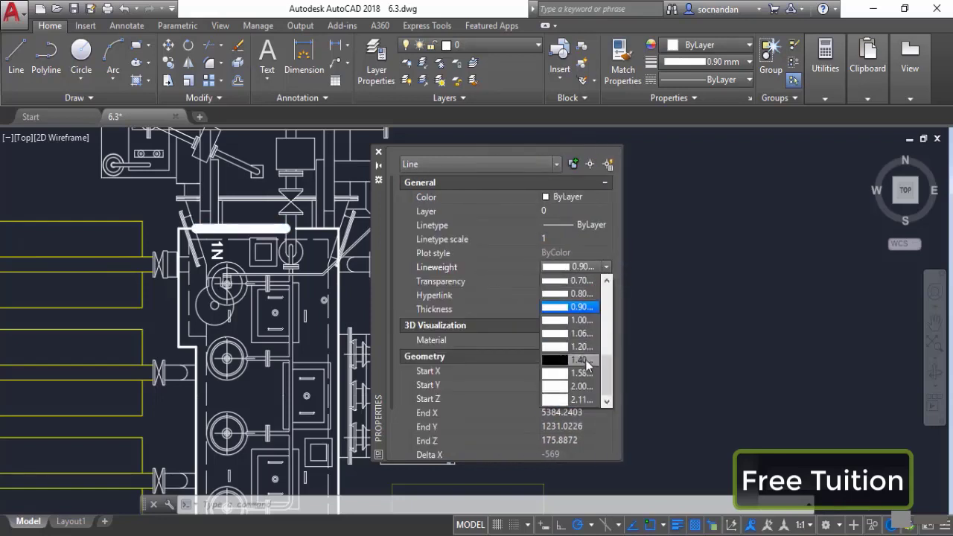
scroll(585, 362, up, 1)
scroll(586, 362, up, 2)
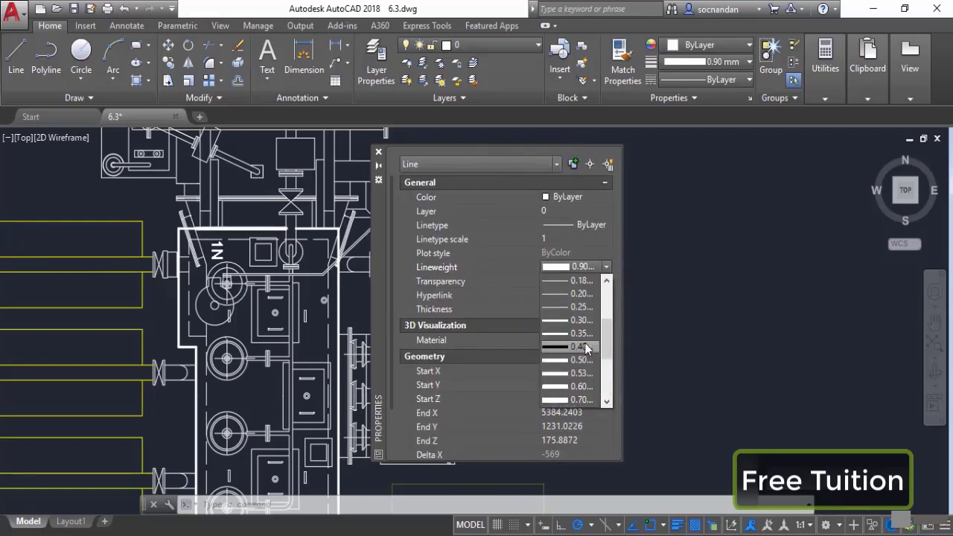
click(582, 324)
key(Escape)
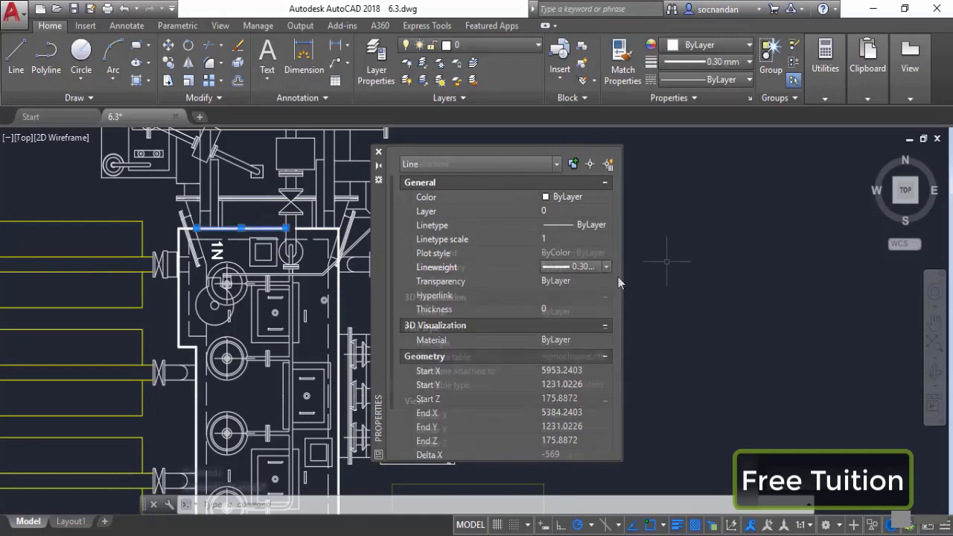
Select the outer circle around the small ring at the left end of the uncolored plan's upper pipe and examine its geometry properties.
scroll(664, 262, down, 2)
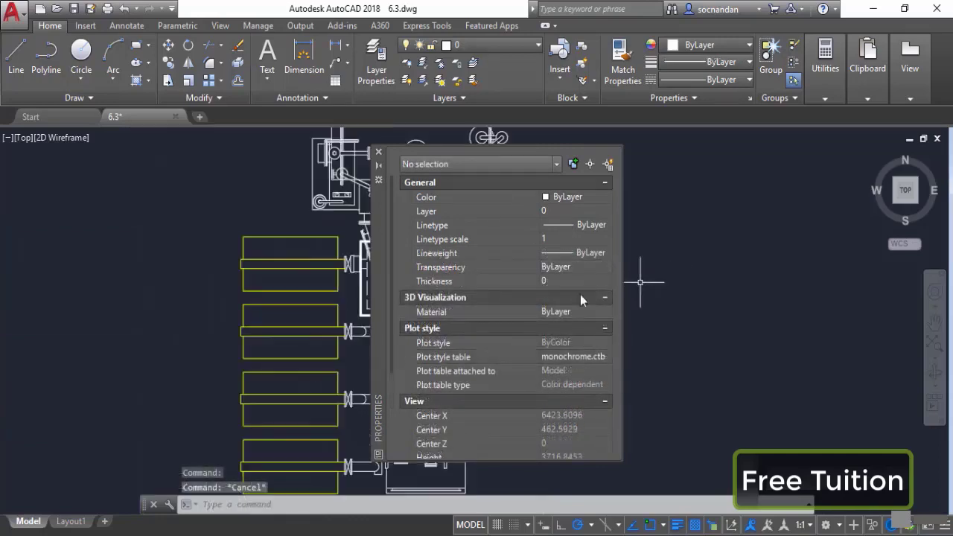
mouse_move(323, 262)
middle_down()
mouse_move(245, 337)
mouse_move(224, 328)
middle_up()
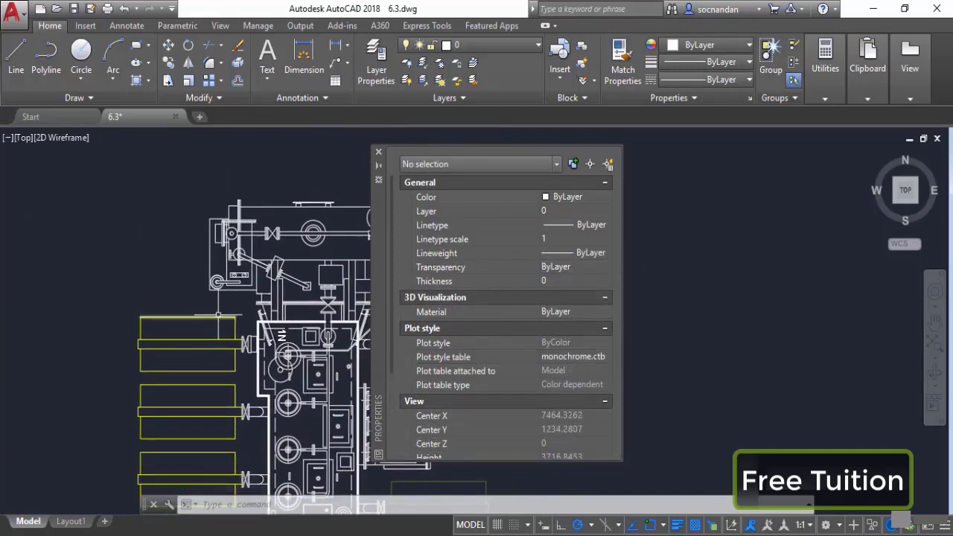
scroll(234, 235, up, 8)
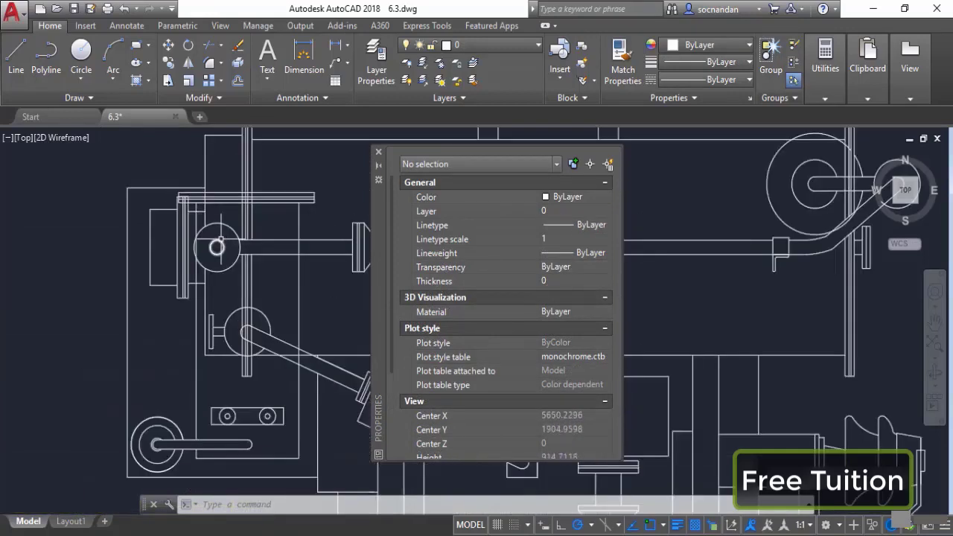
middle_drag(235, 235, 263, 260)
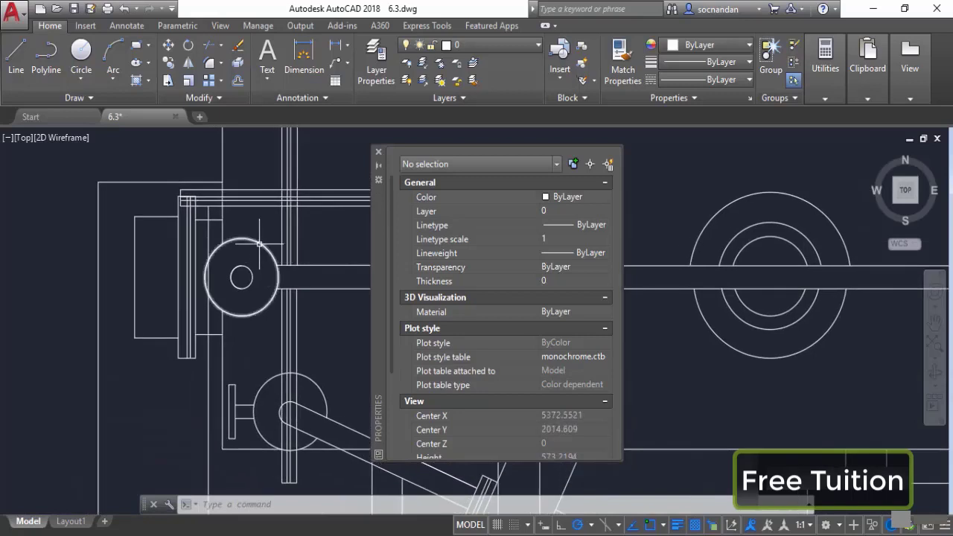
click(259, 243)
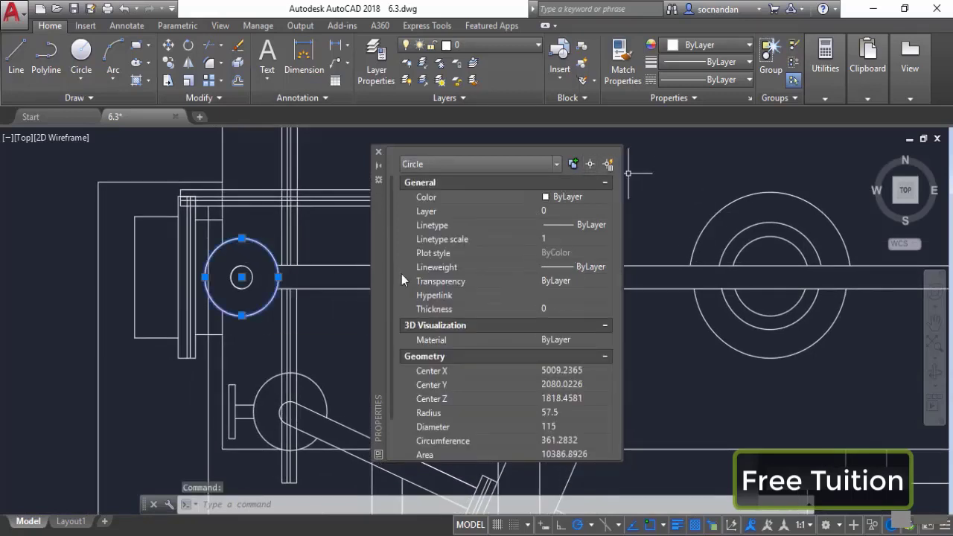
drag(391, 283, 390, 342)
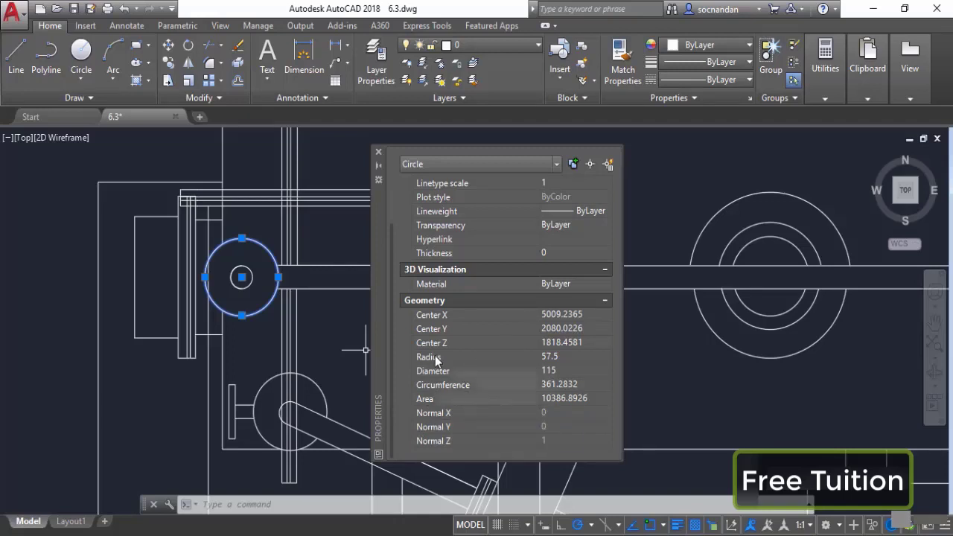
Try a radius of 50 for the selected circle, clear the selection and undo the radius change.
click(571, 358)
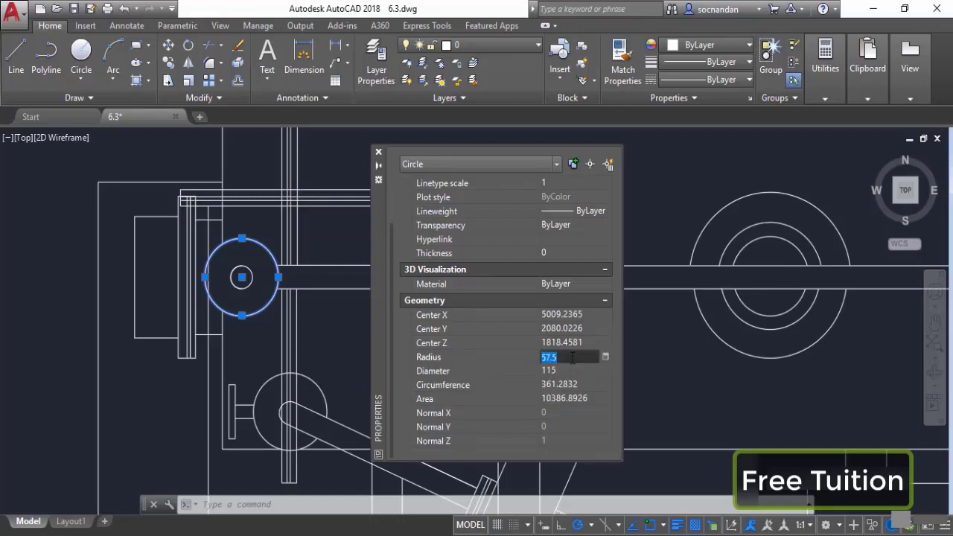
text(50)
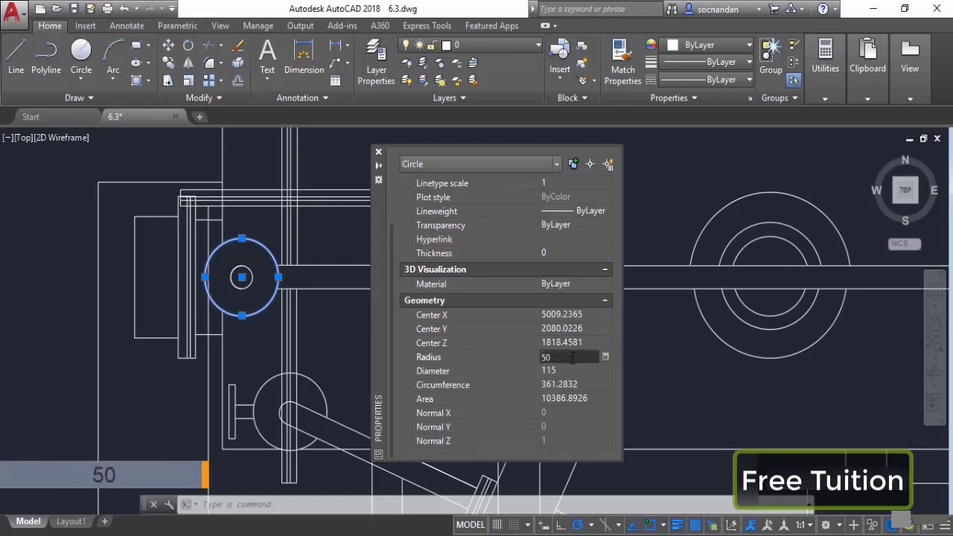
key(Tab)
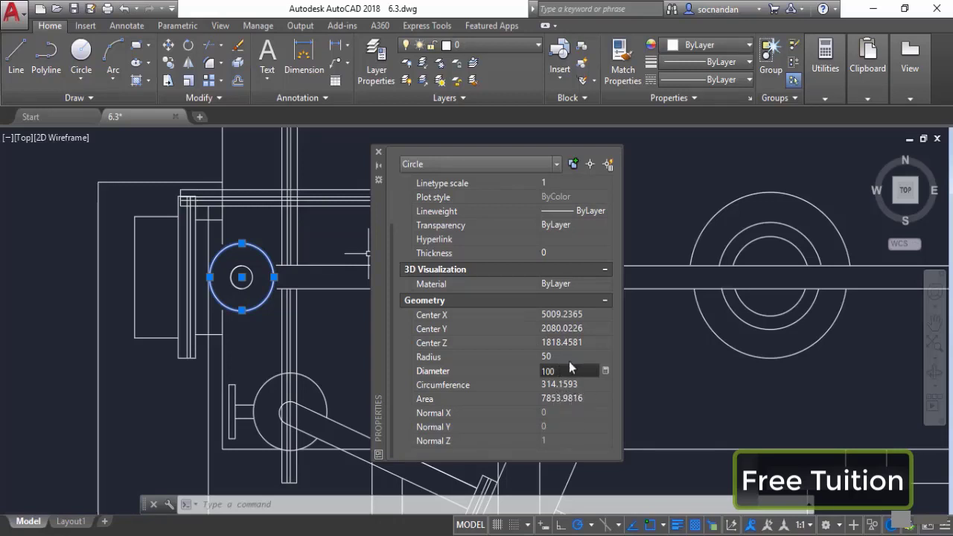
click(327, 339)
key(Escape)
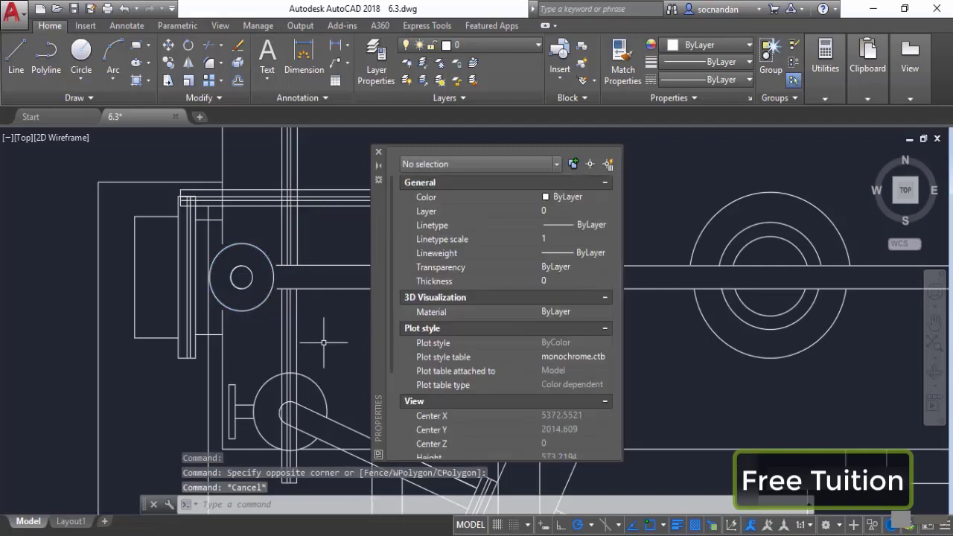
key(ctrl+z)
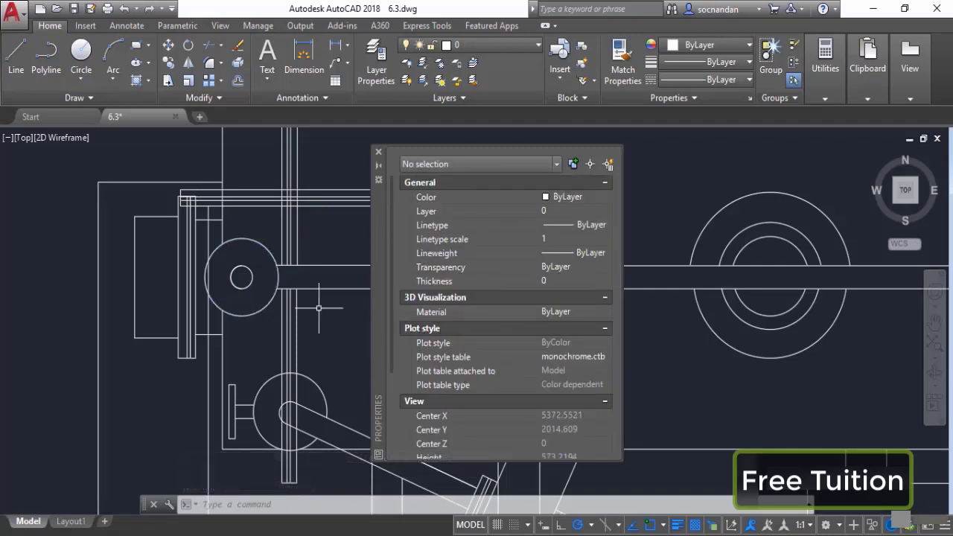
scroll(319, 307, down, 6)
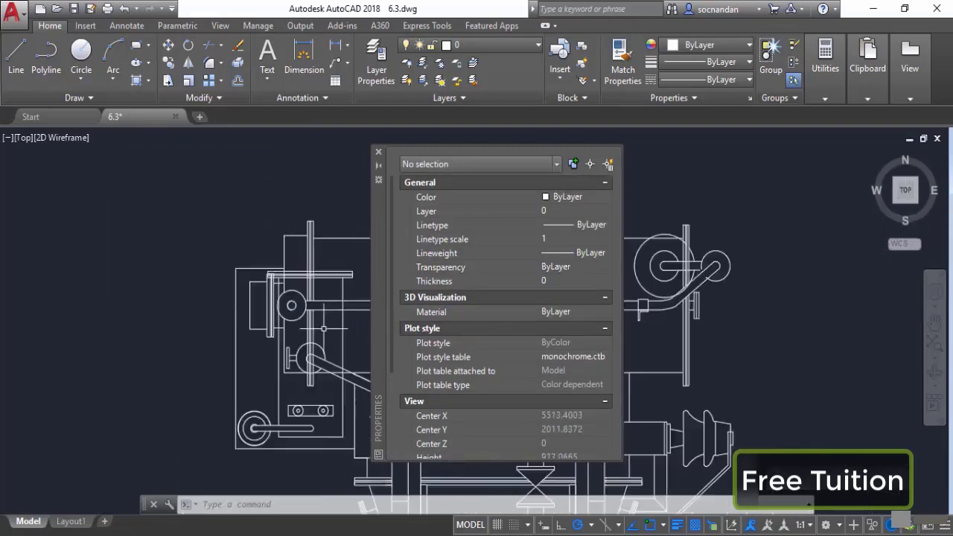
Close the Properties palette and list the object data of the outer circle at the left end of the uncolored plan's upper pipe.
click(379, 153)
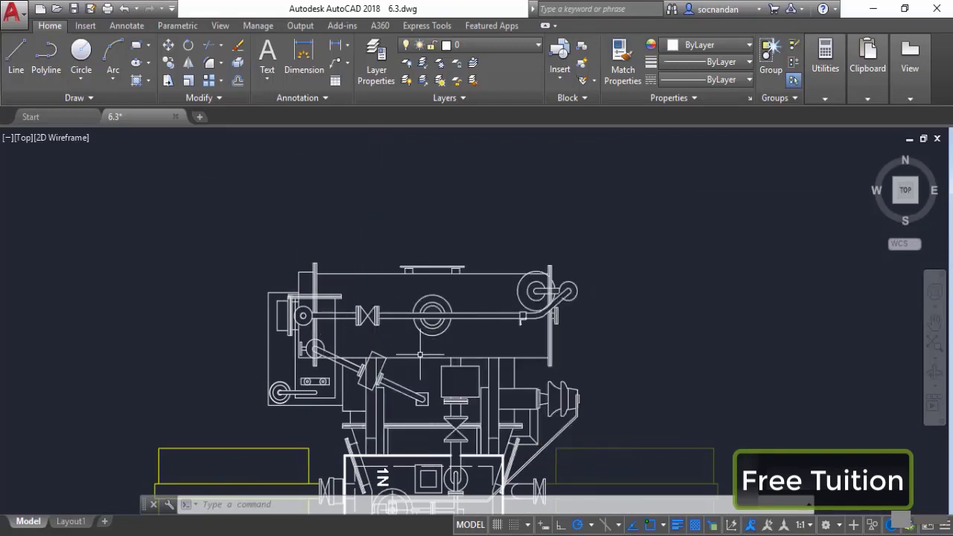
middle_drag(440, 406, 440, 335)
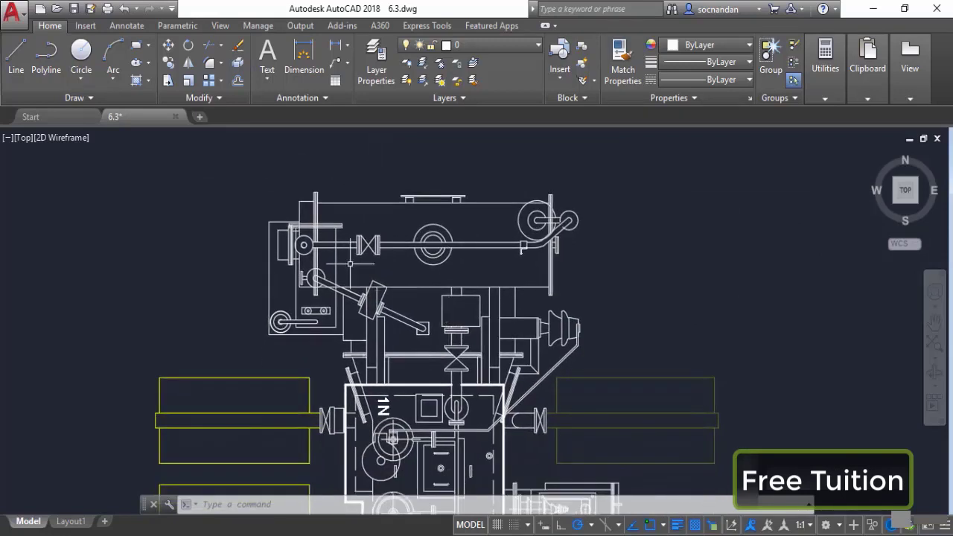
scroll(338, 254, up, 2)
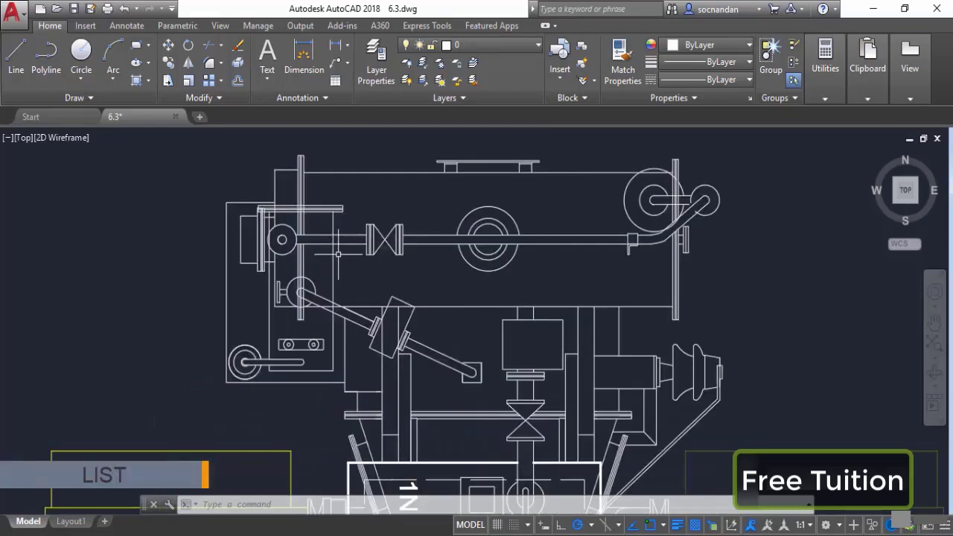
scroll(338, 254, up, 2)
middle_drag(356, 265, 508, 308)
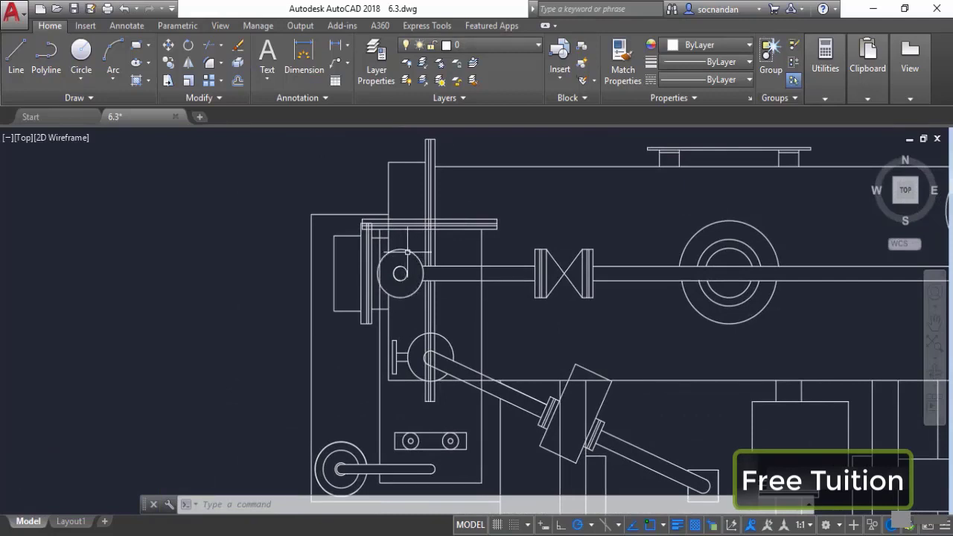
click(407, 251)
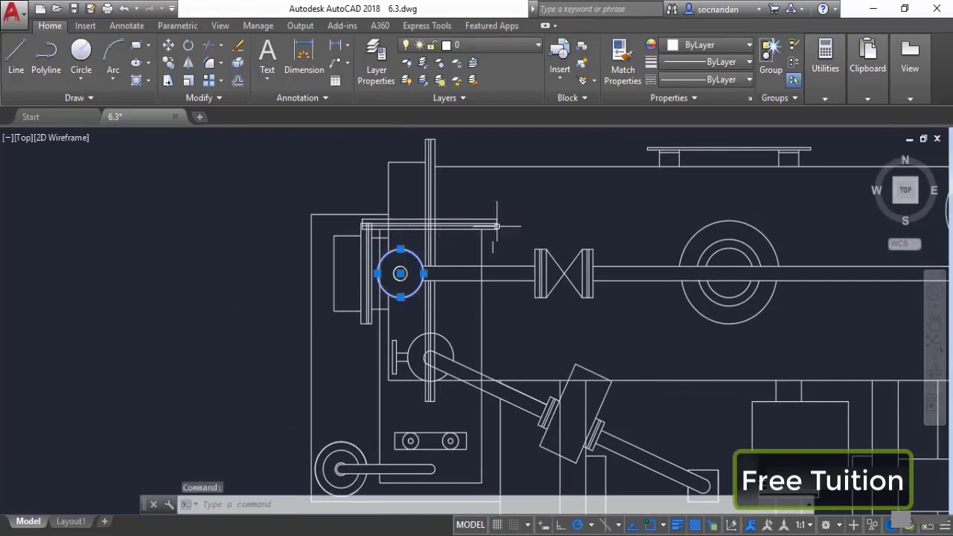
click(668, 98)
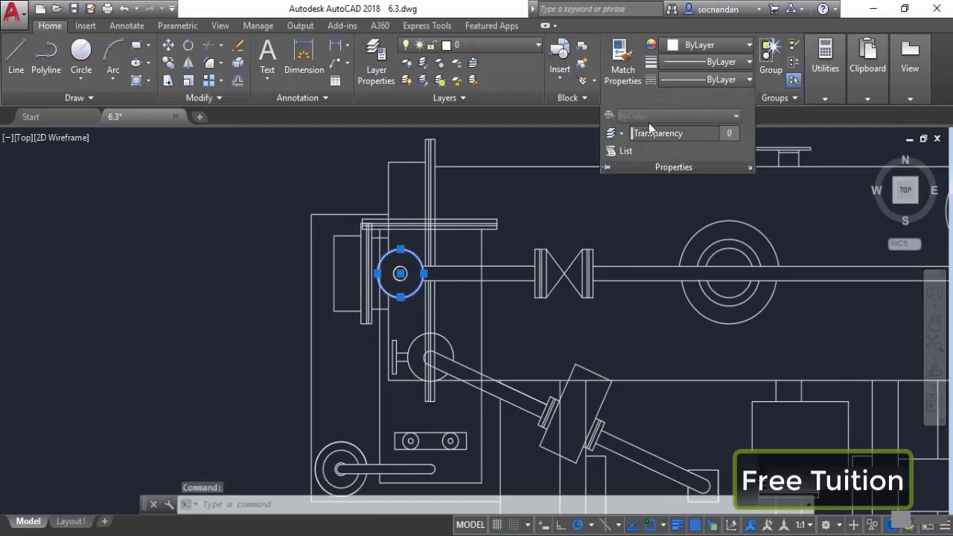
click(615, 153)
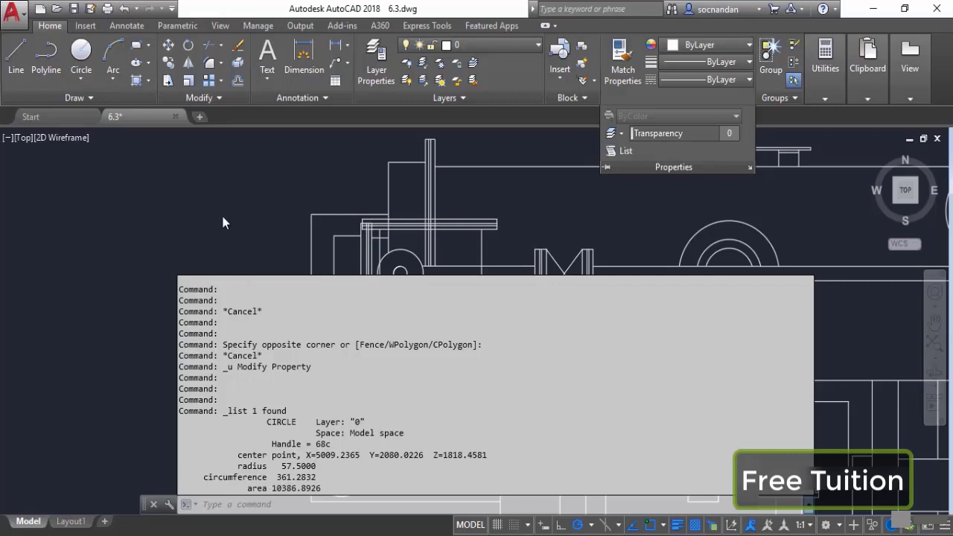
Match the bent thin pipe running from the insulator into the uncolored tank to the dim yellow upper edge of the adjacent radiator.
scroll(631, 350, down, 8)
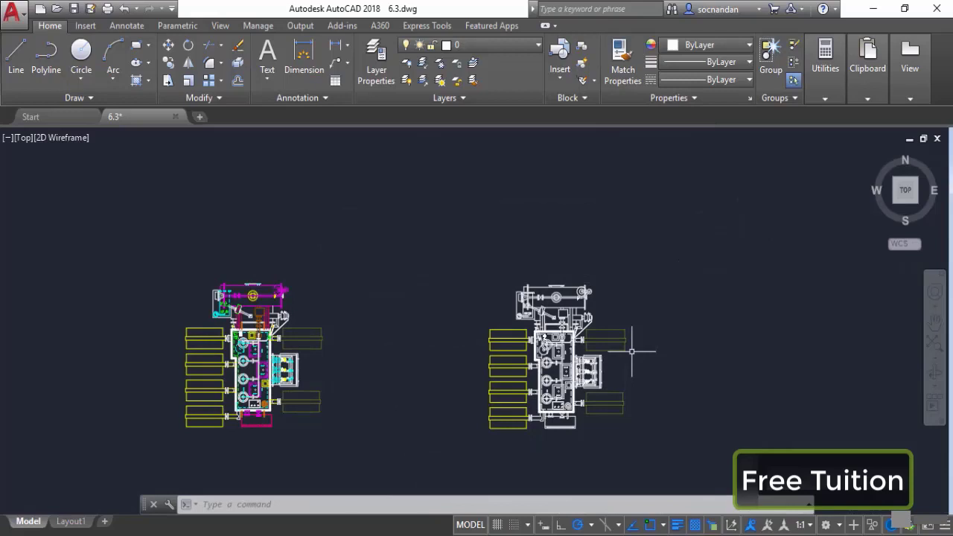
scroll(631, 350, up, 6)
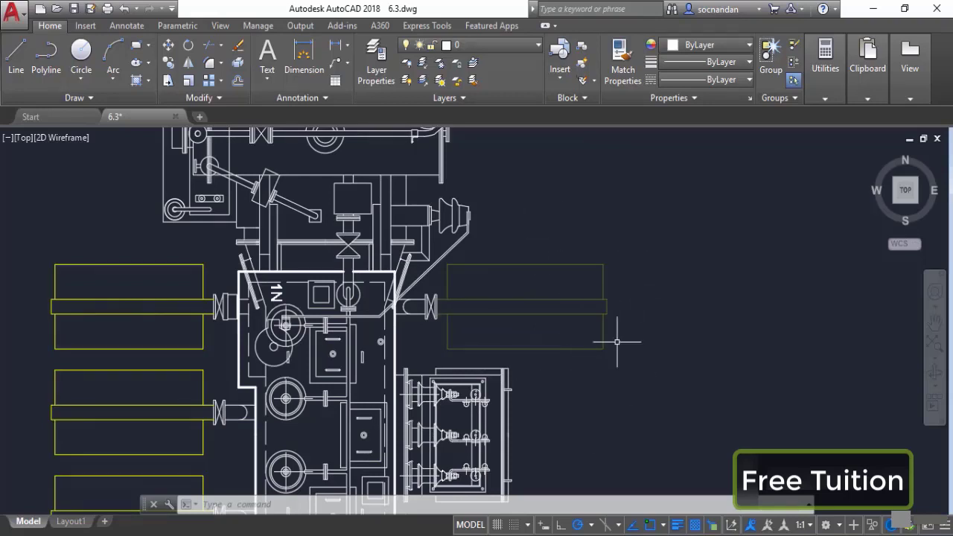
scroll(485, 283, up, 2)
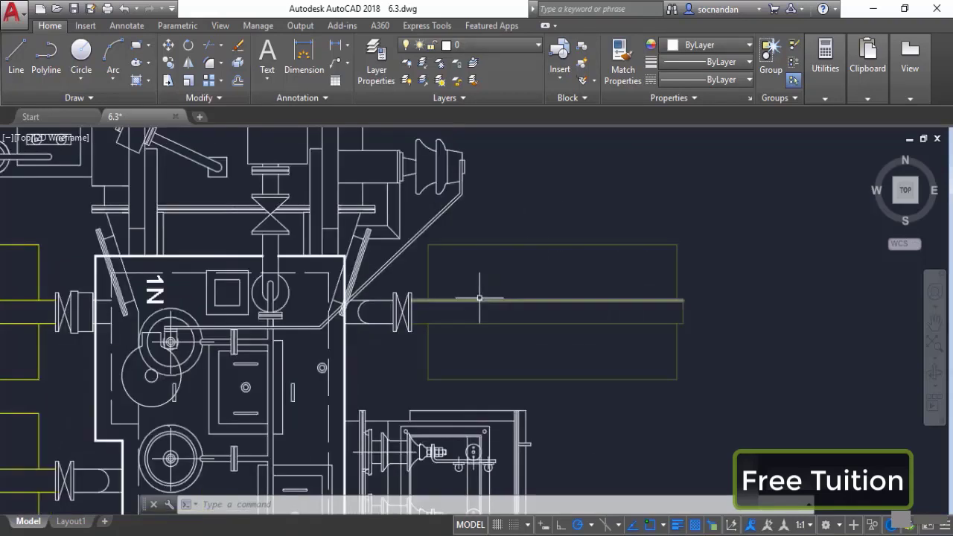
mouse_move(485, 283)
middle_down()
mouse_move(535, 310)
mouse_move(568, 310)
middle_up()
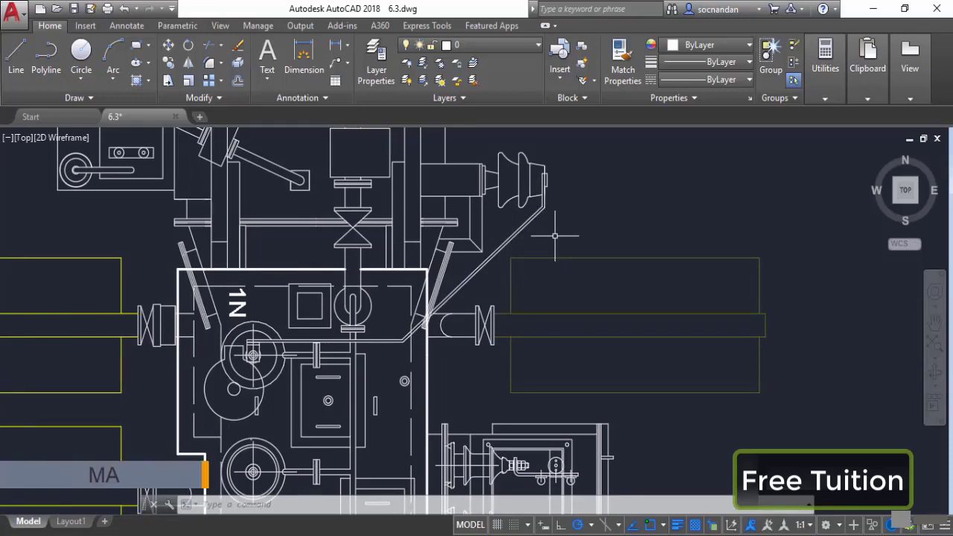
text(ma)
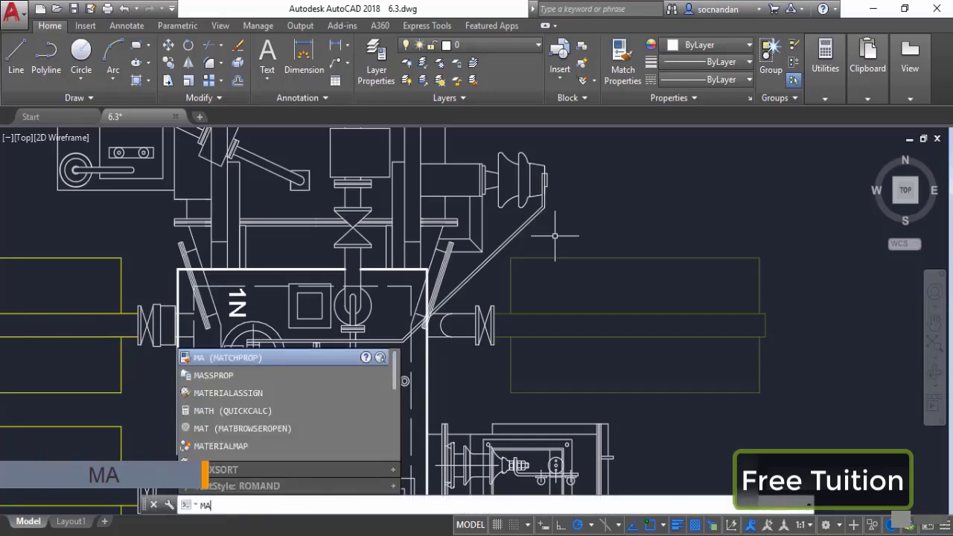
key(Return)
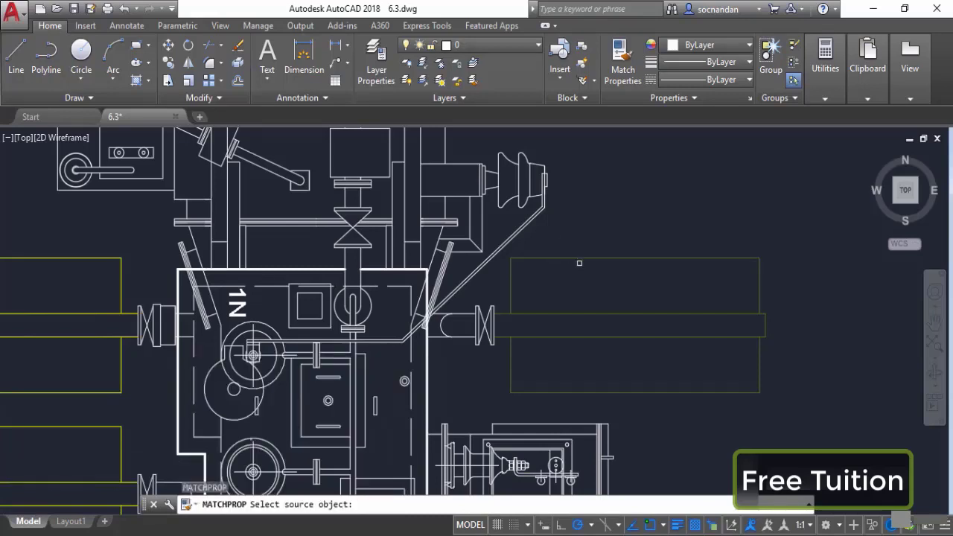
click(580, 259)
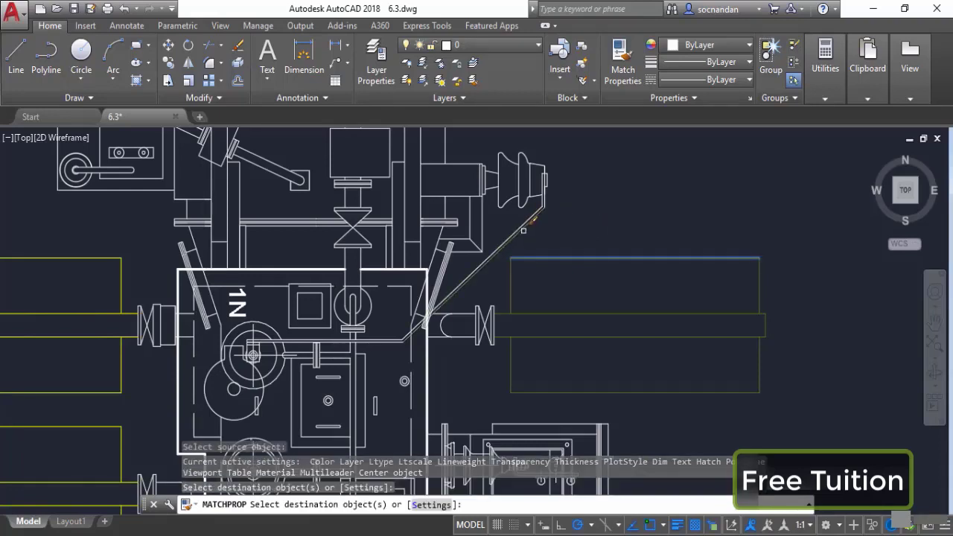
click(532, 215)
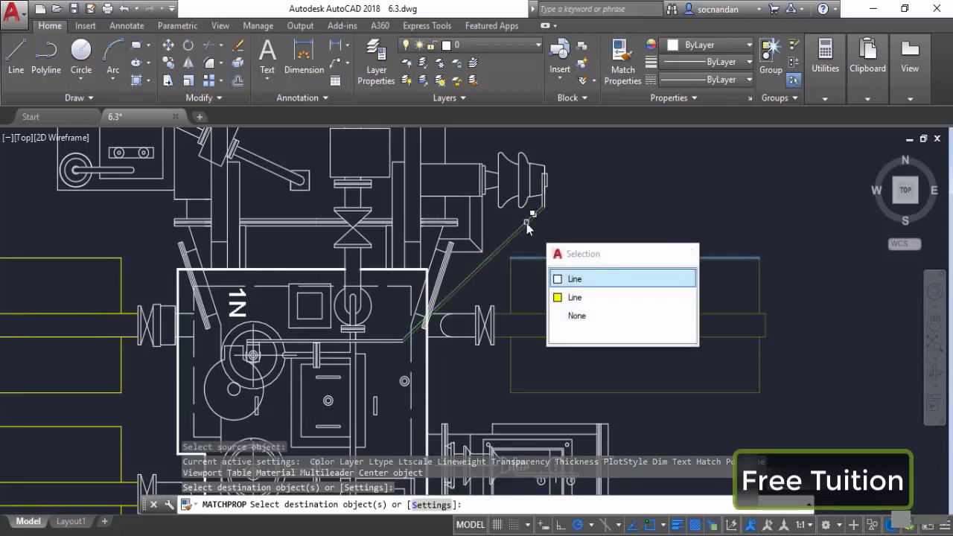
click(533, 216)
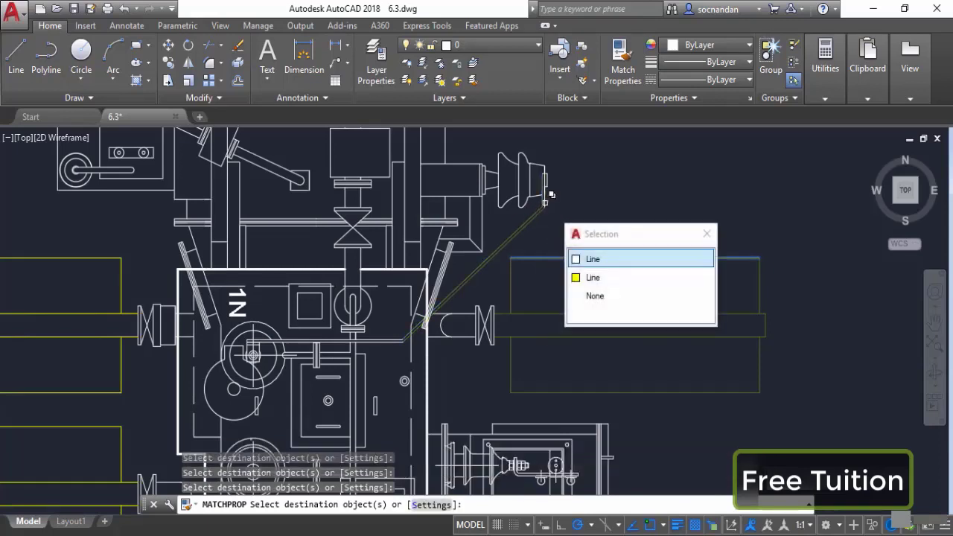
click(548, 196)
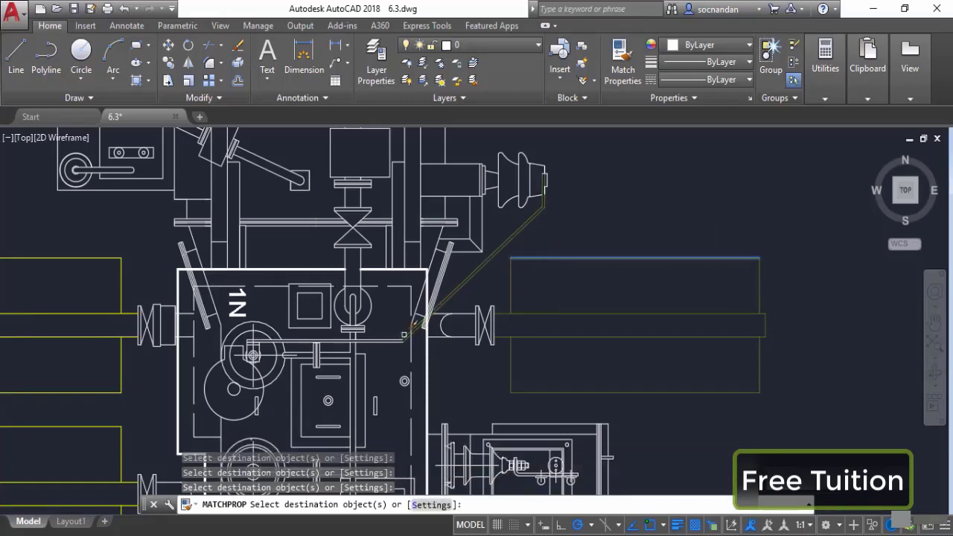
click(388, 340)
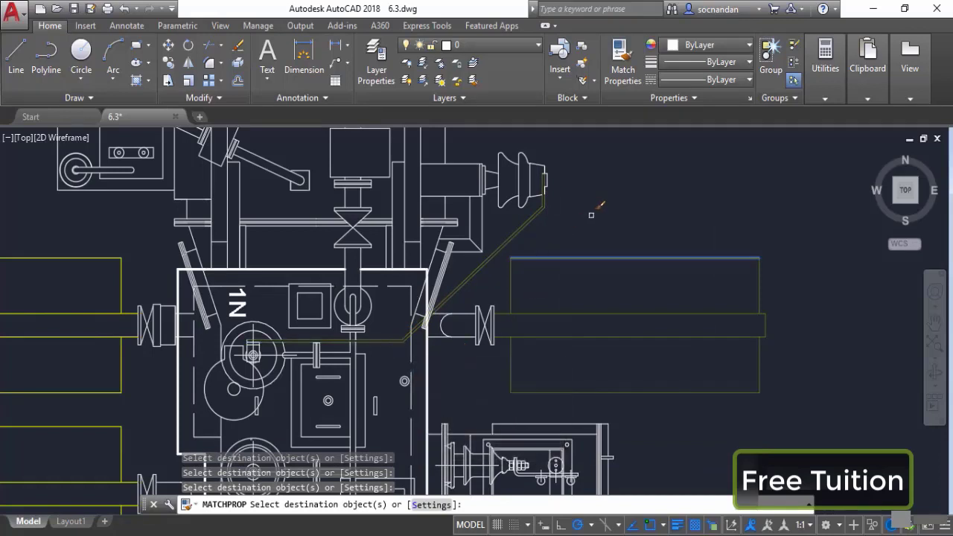
key(Return)
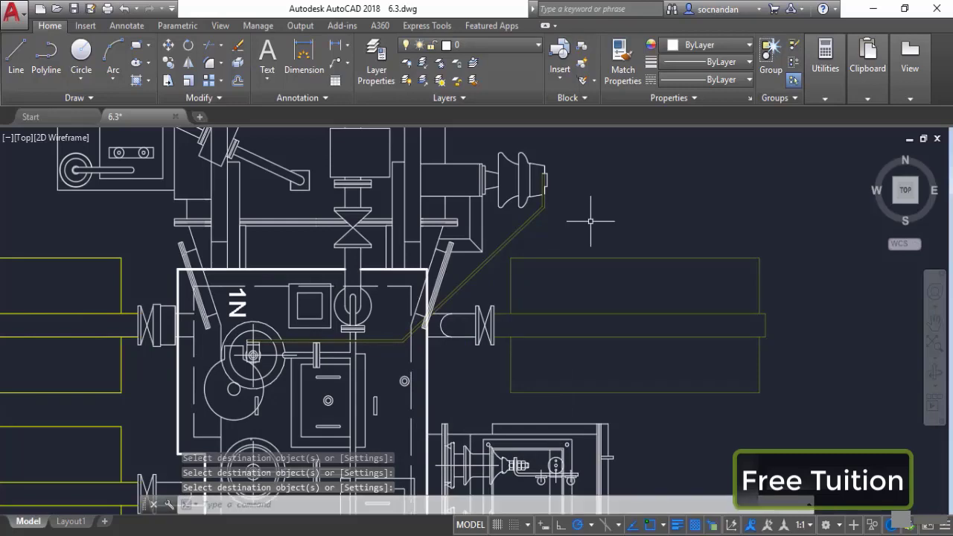
Match the dashed inner outline of the uncolored plan's tank to the cyan dashed line in the colored reference using Match Properties.
scroll(575, 268, down, 3)
scroll(53, 338, up, 1)
scroll(53, 338, up, 3)
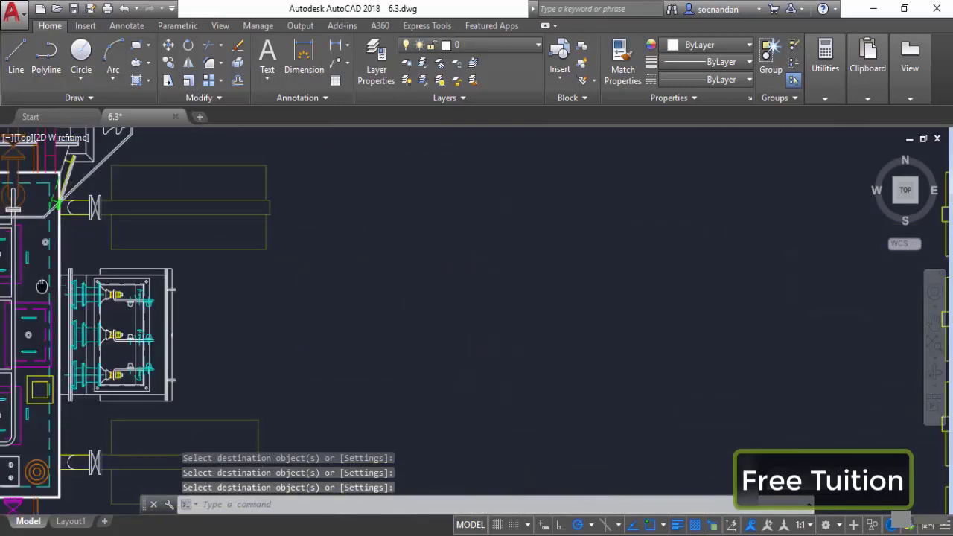
scroll(224, 320, up, 2)
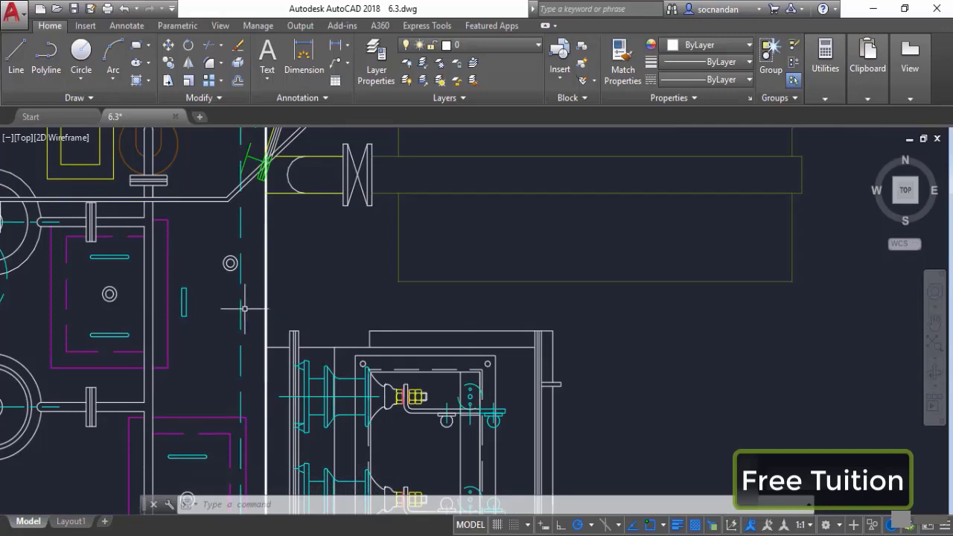
scroll(240, 320, down, 5)
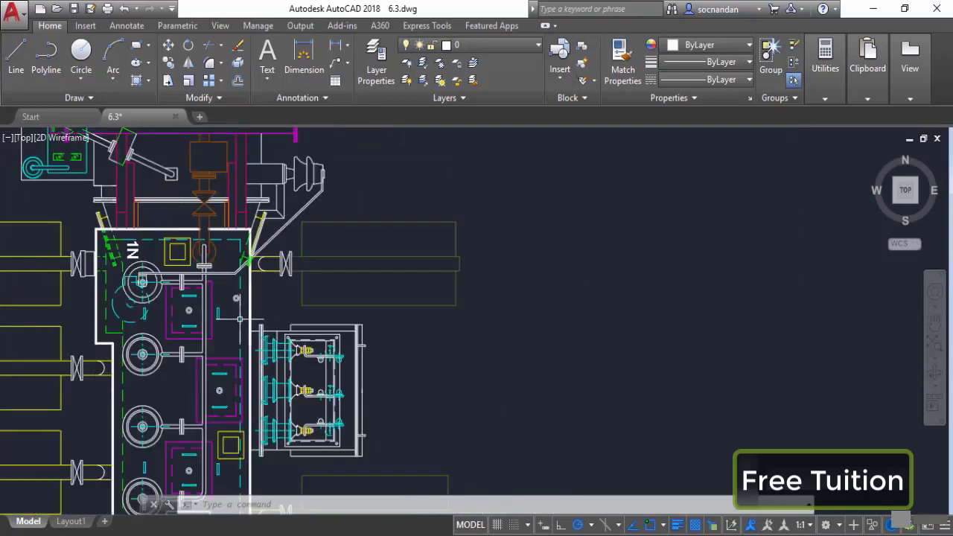
middle_drag(821, 337, 621, 311)
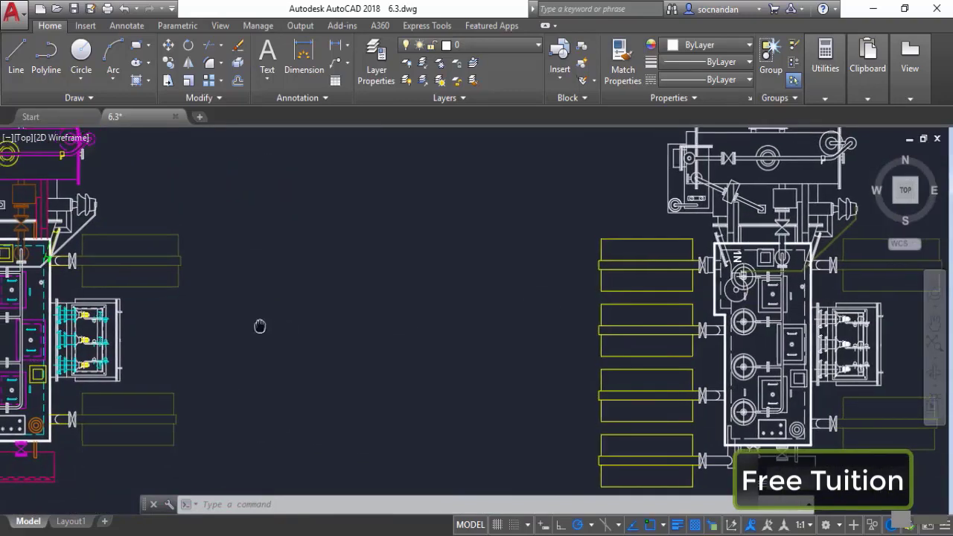
middle_drag(260, 325, 336, 349)
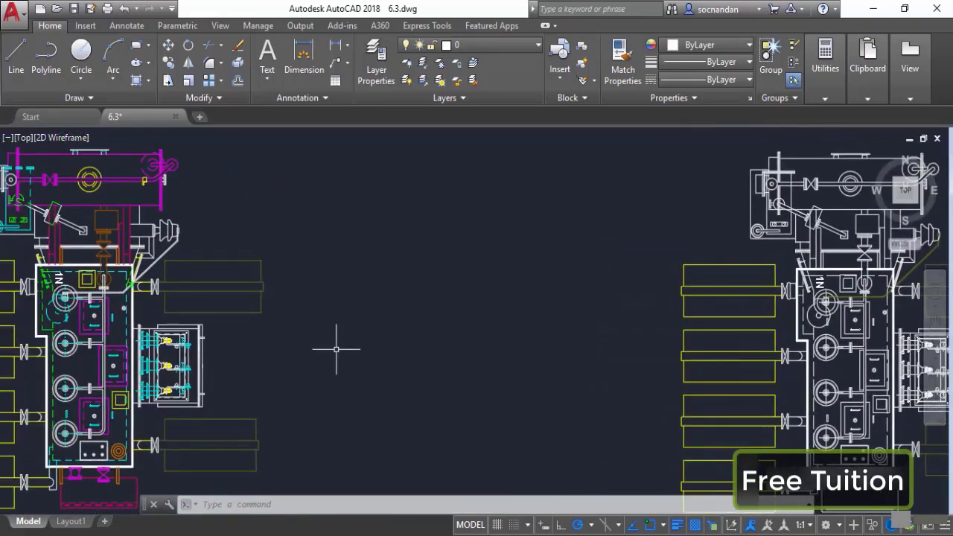
text(MA)
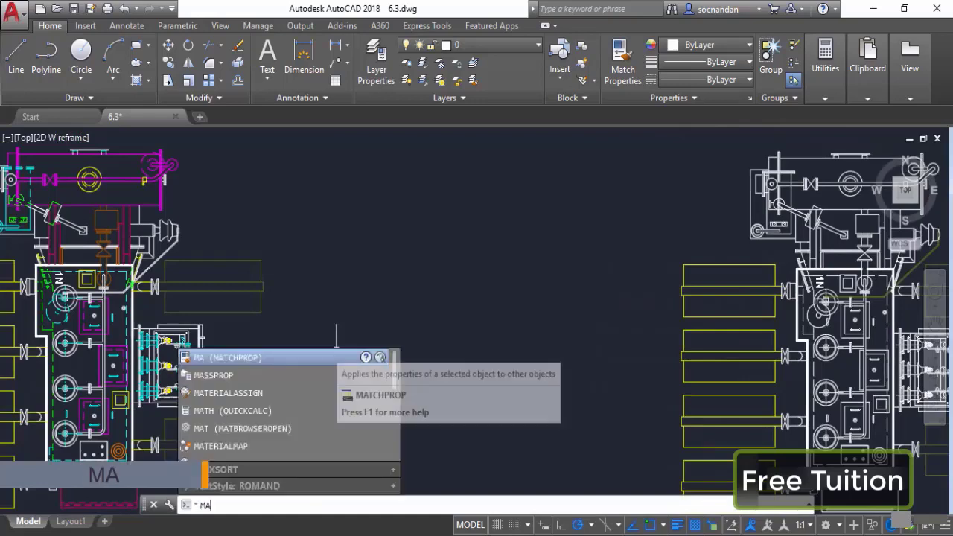
click(336, 356)
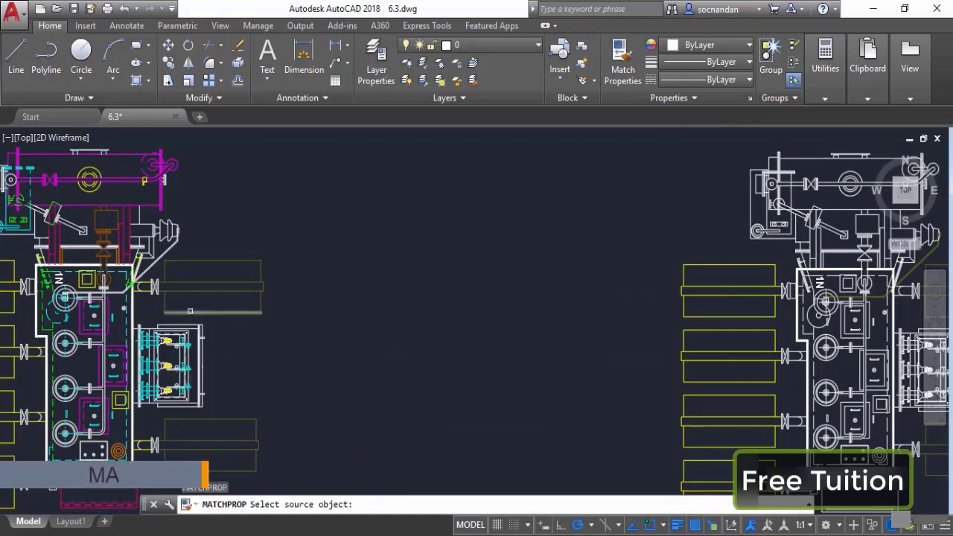
scroll(123, 322, up, 4)
click(121, 326)
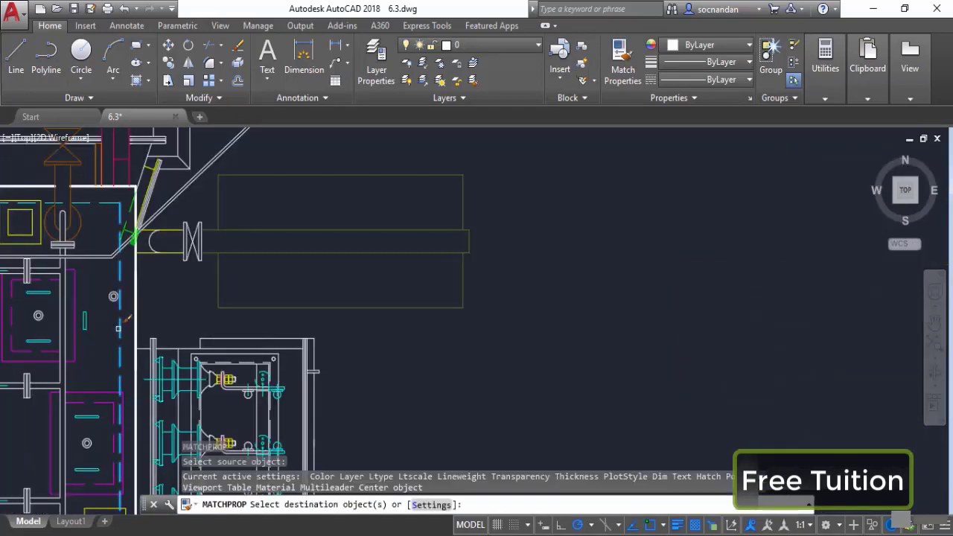
scroll(711, 298, down, 4)
mouse_move(785, 346)
middle_down()
mouse_move(340, 344)
mouse_move(298, 333)
middle_up()
scroll(701, 356, up, 2)
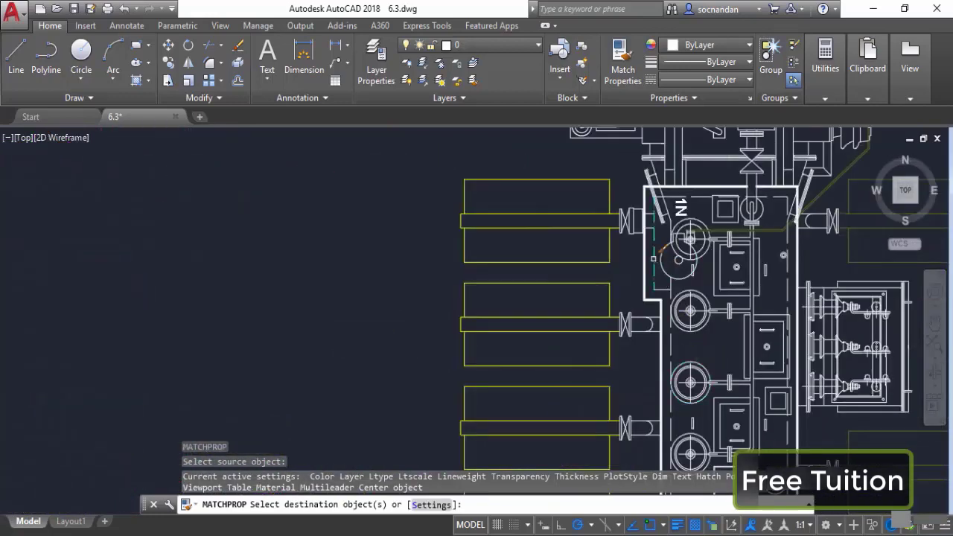
click(655, 258)
click(676, 316)
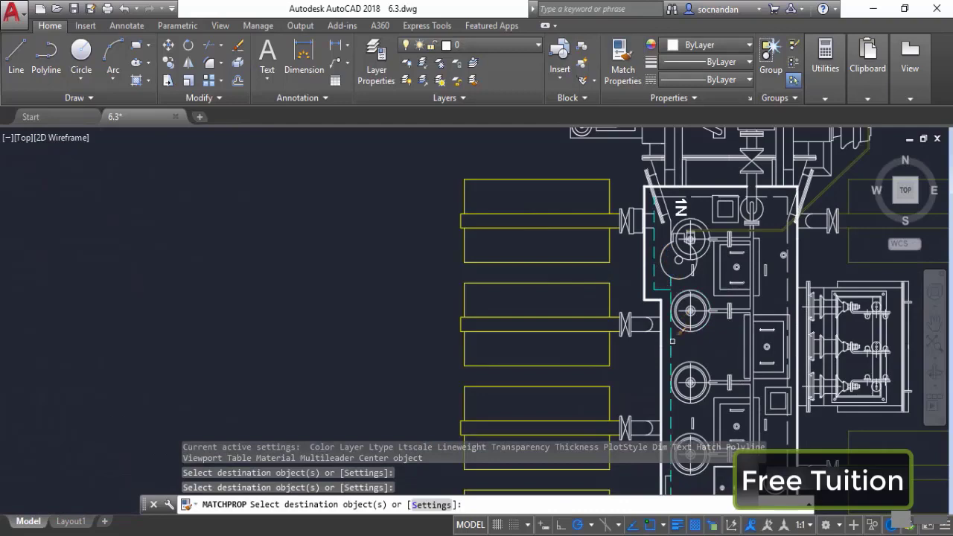
click(673, 342)
click(789, 285)
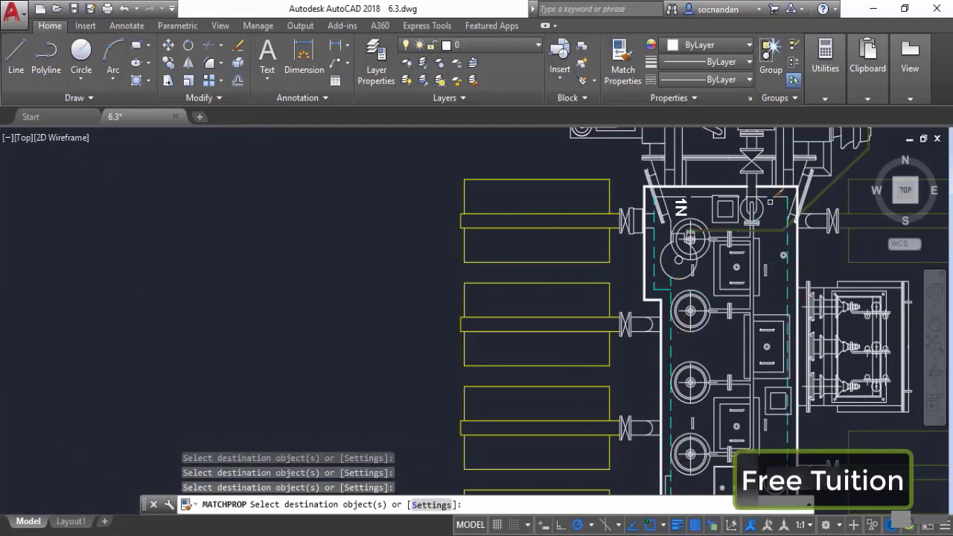
click(771, 198)
scroll(661, 197, up, 8)
scroll(661, 197, down, 9)
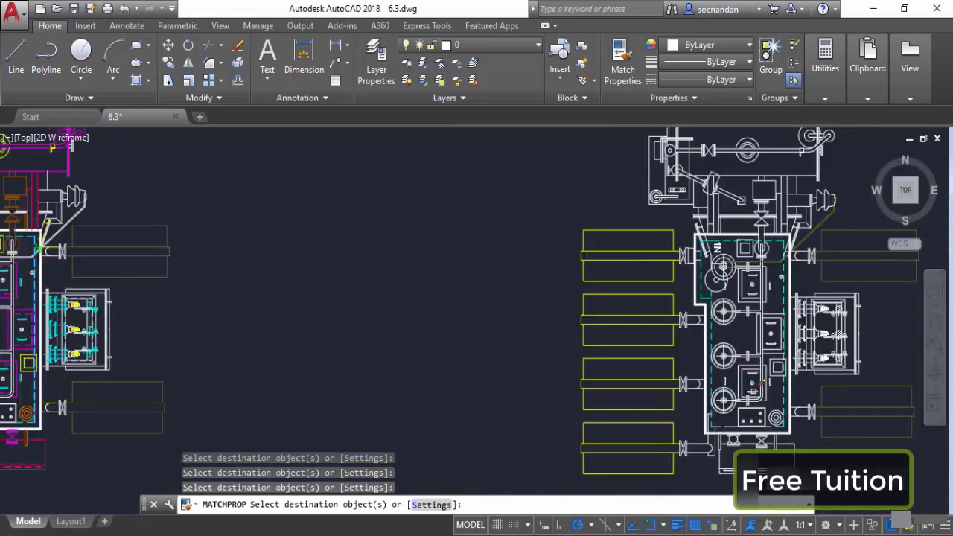
scroll(646, 325, up, 4)
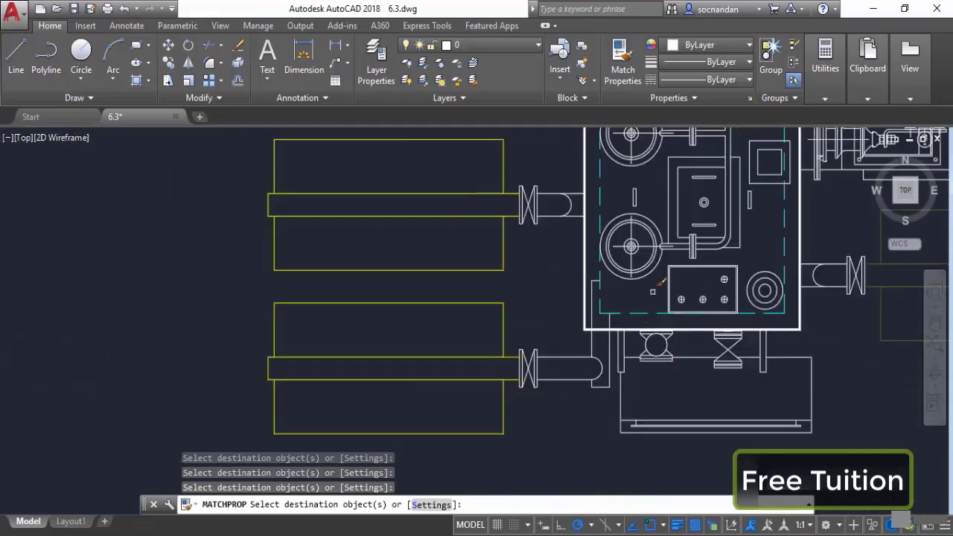
right_click(661, 199)
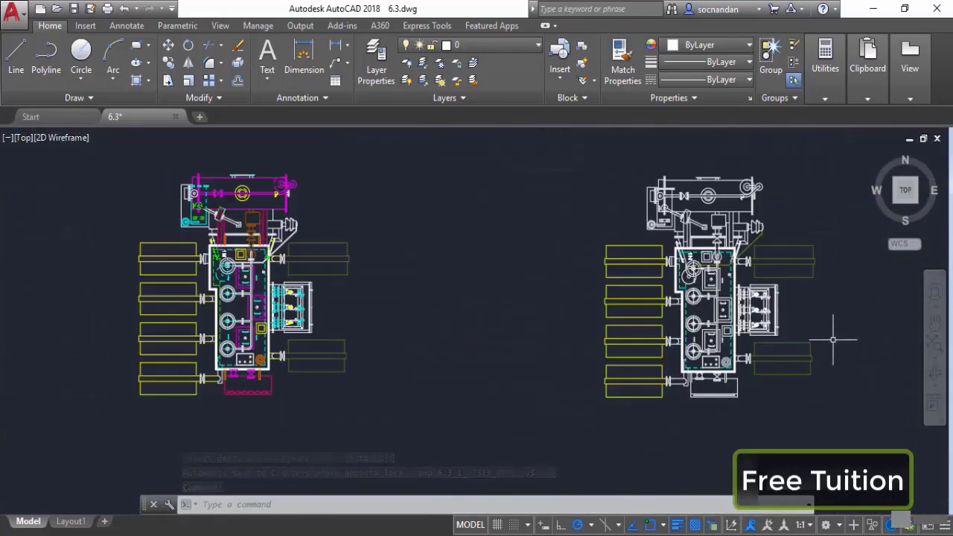
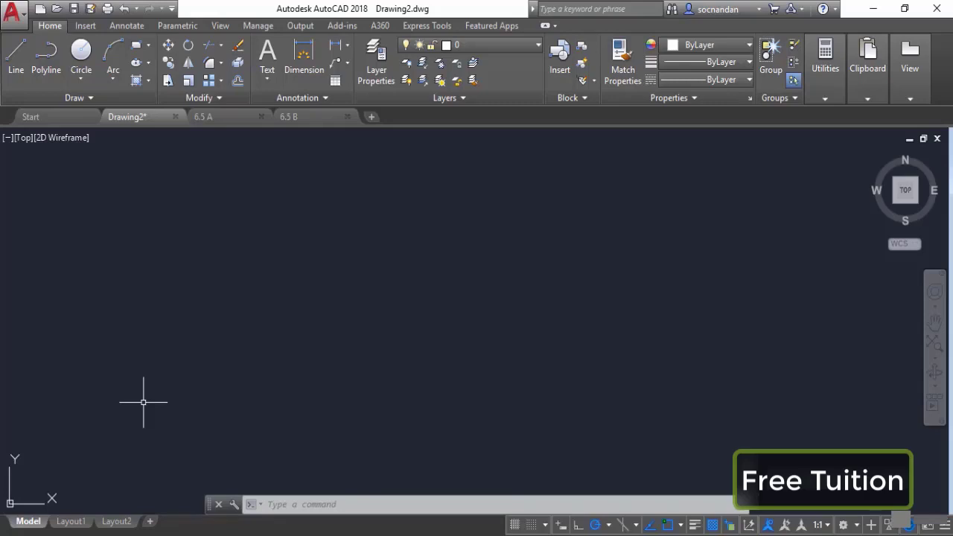
Split the model space of Drawing2 into four equal viewports.
click(220, 27)
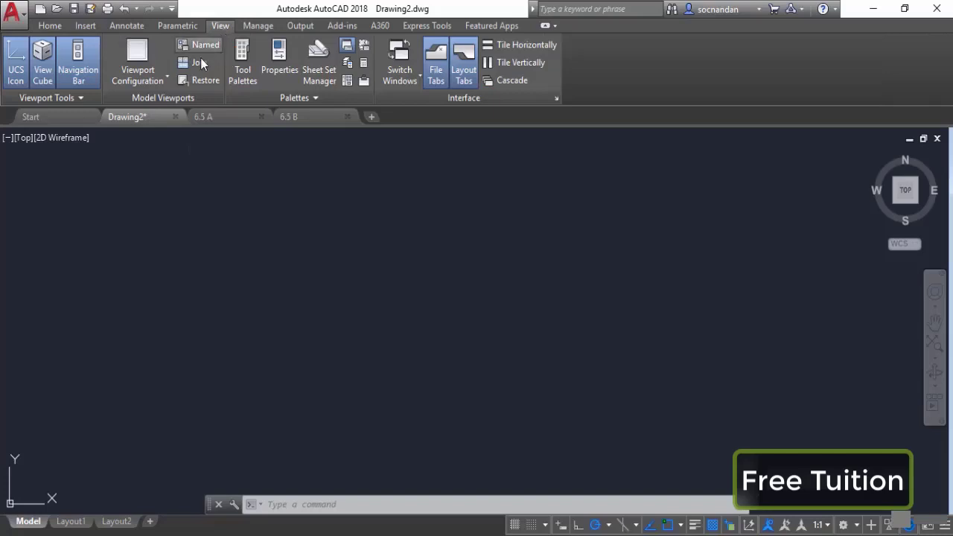
click(157, 78)
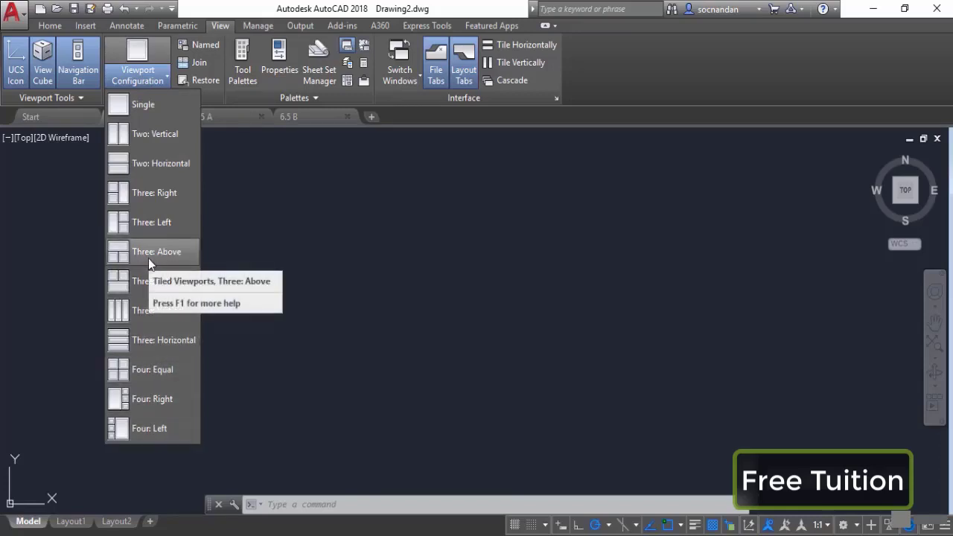
click(146, 374)
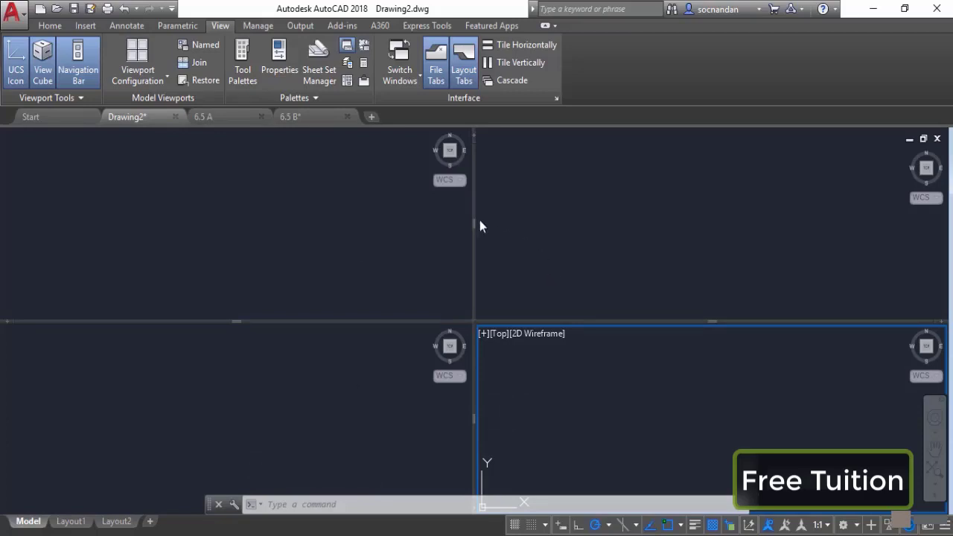
Switch to drawing 6.5 A and split its model space into four equal viewports.
click(226, 114)
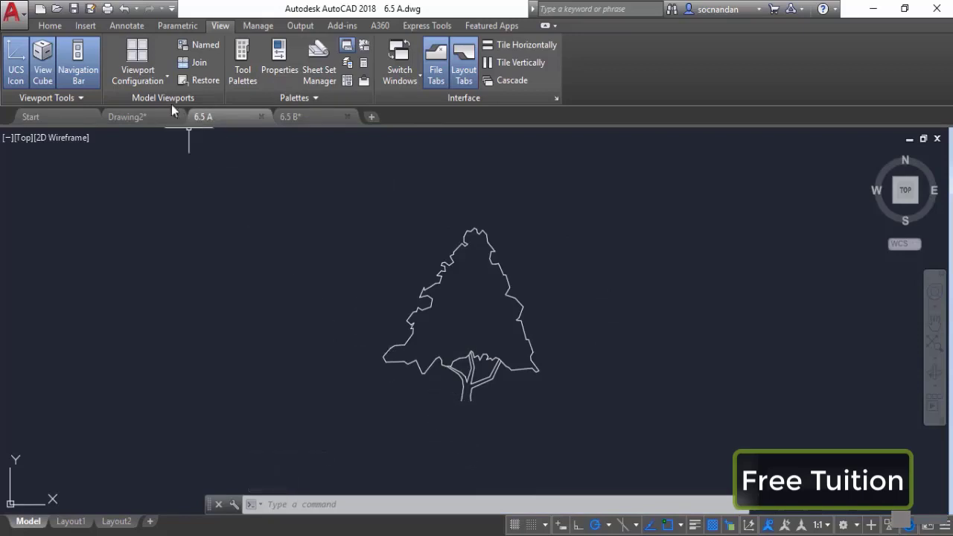
click(150, 81)
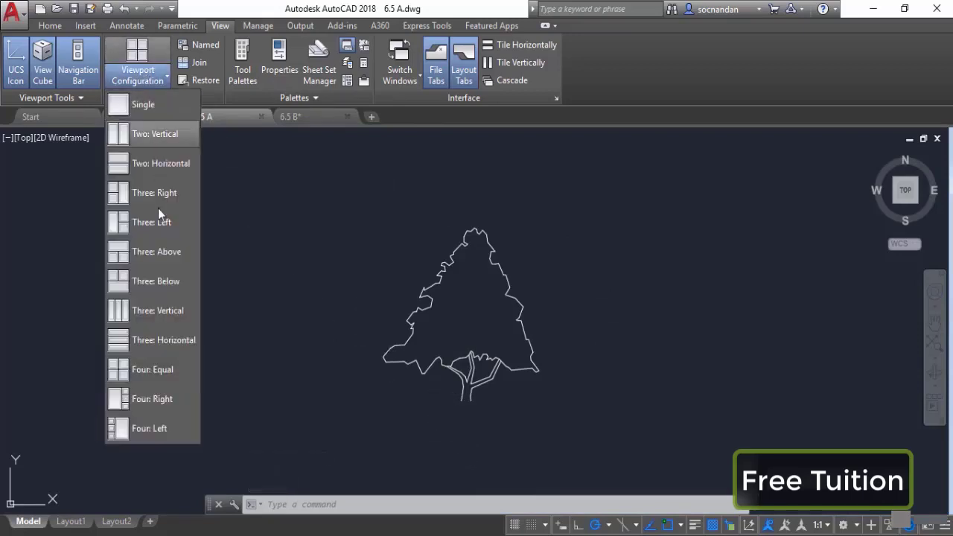
click(158, 376)
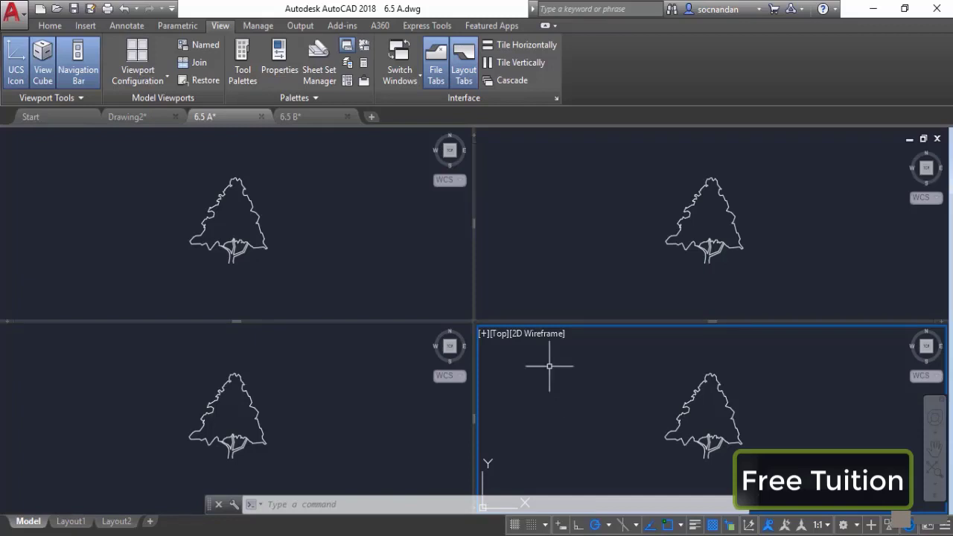
Activate the upper-left viewport of 6.5 A and resize the four viewports by moving their shared borders and intersection, leaving the upper-left one largest.
click(373, 242)
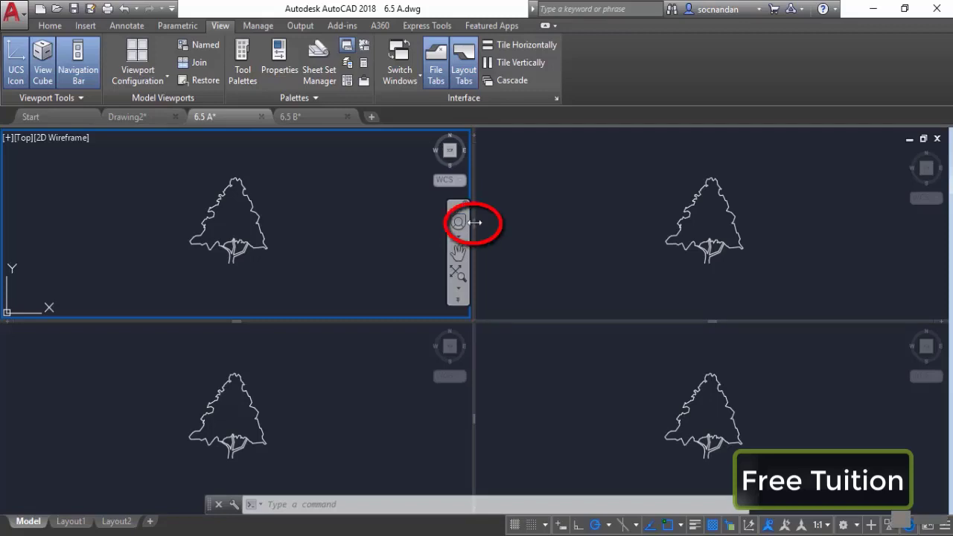
drag(474, 221, 321, 238)
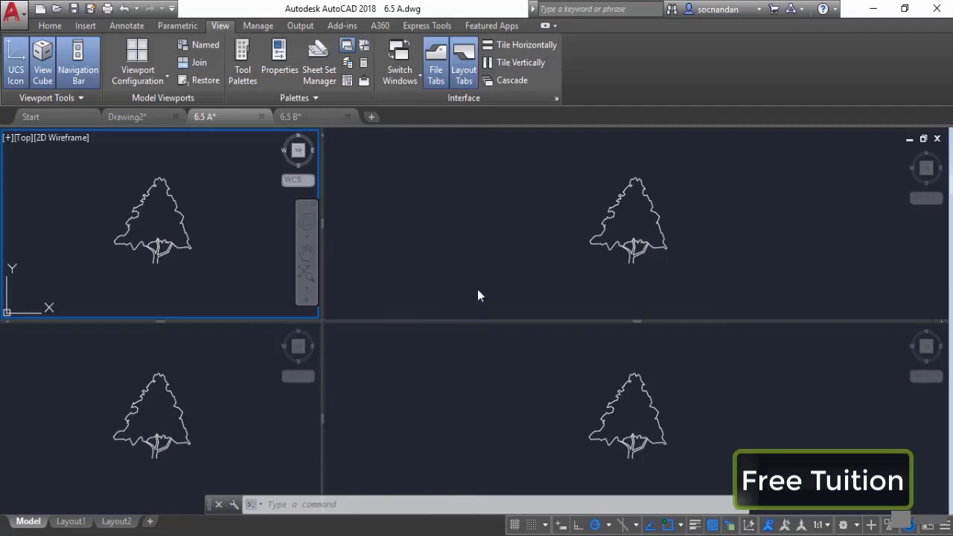
drag(638, 320, 648, 248)
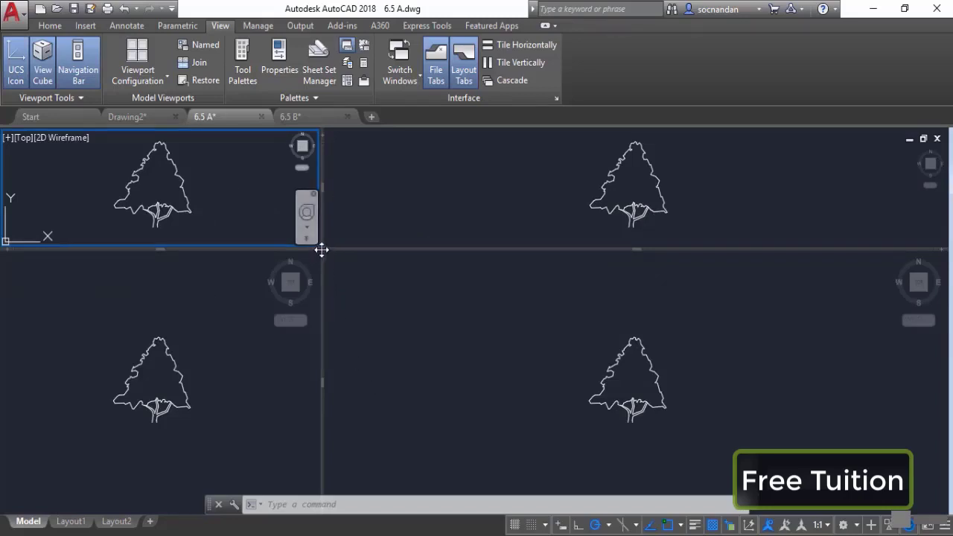
ctrl+drag(321, 249, 533, 366)
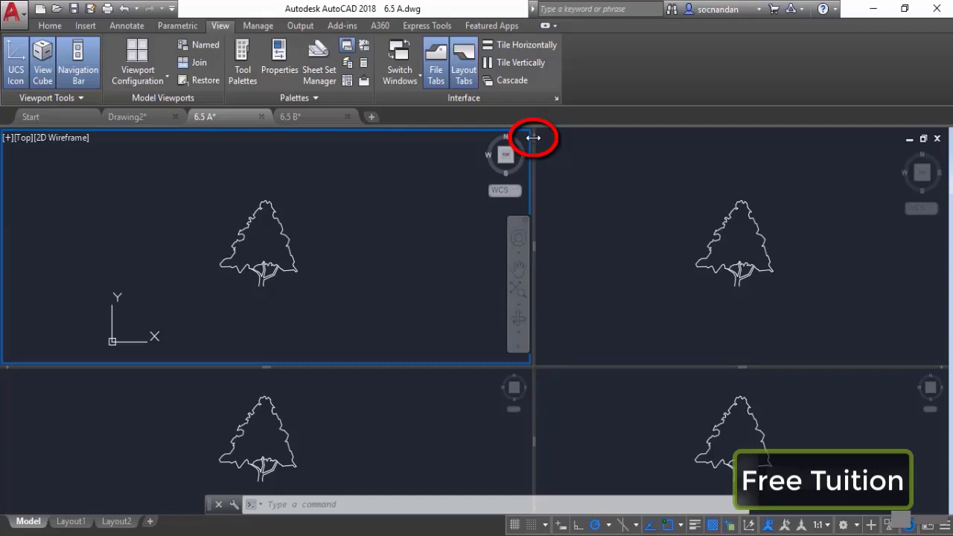
Add two viewports from the borders, dividing the upper-left viewport side by side and the lower-left viewport into two stacked ones.
drag(534, 138, 262, 151)
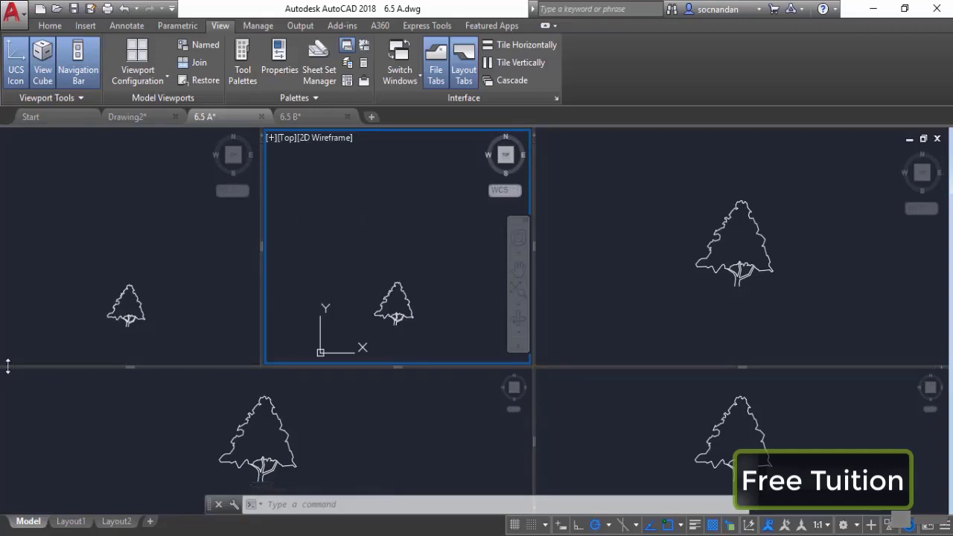
drag(8, 366, 11, 445)
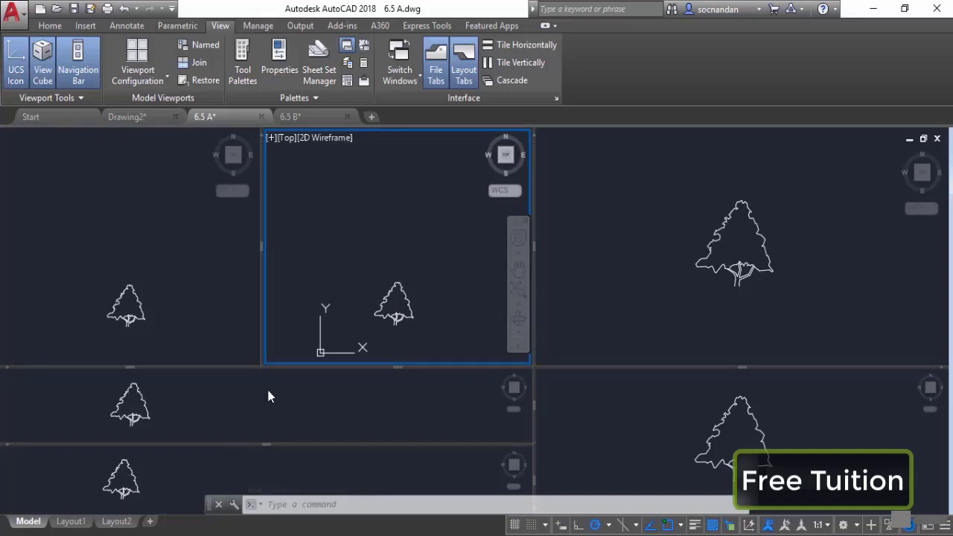
Join the upper-right viewport to the upper-middle viewport, keeping the upper-middle one as the dominant viewport.
click(190, 64)
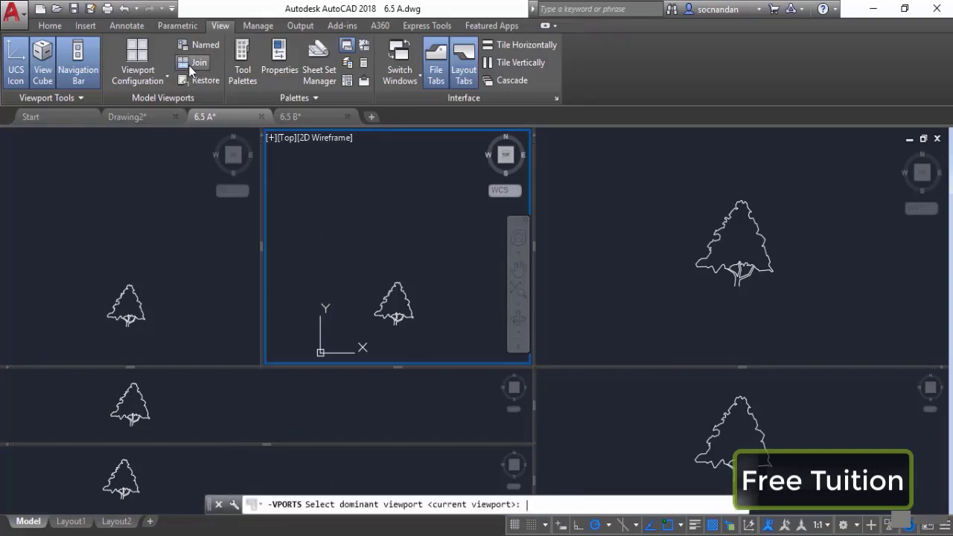
click(422, 222)
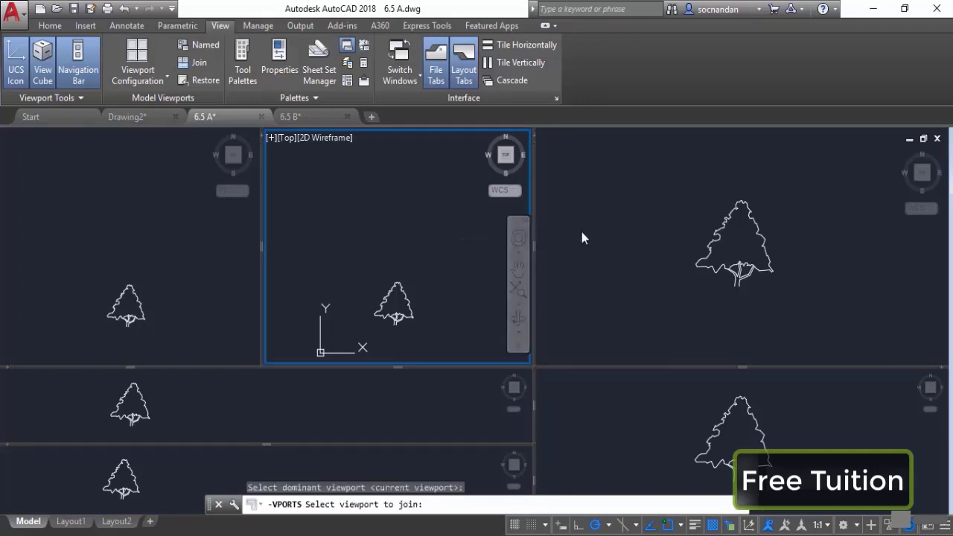
click(617, 229)
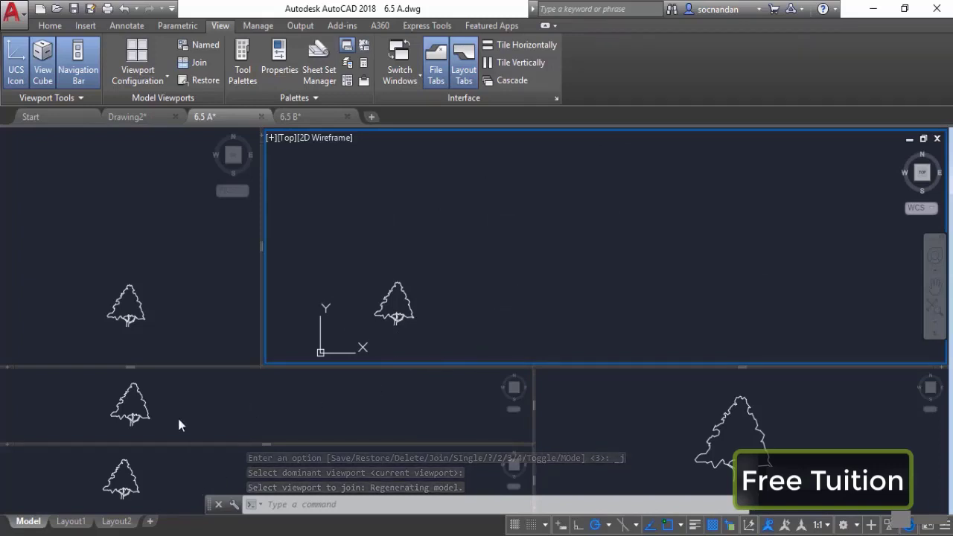
Join the two stacked lower-left viewports into a single viewport.
click(191, 64)
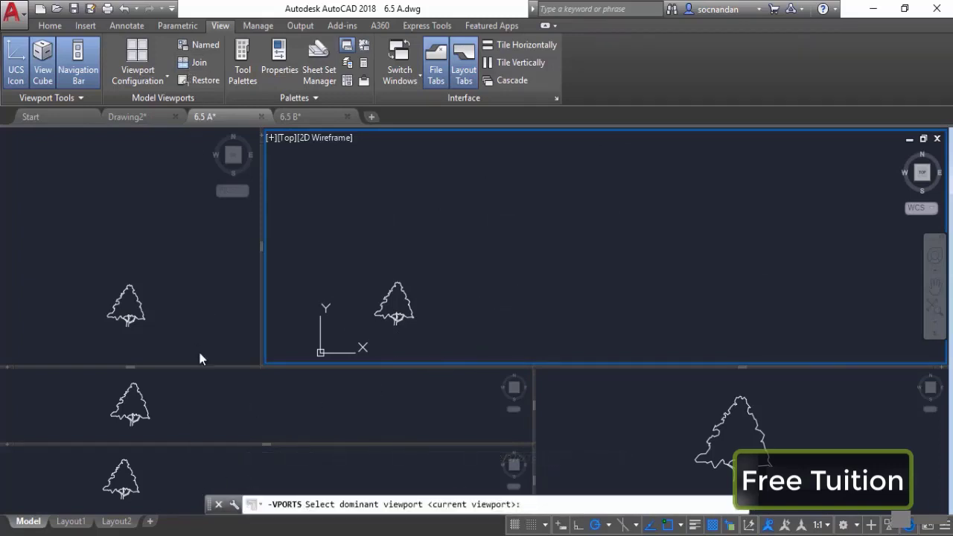
click(177, 473)
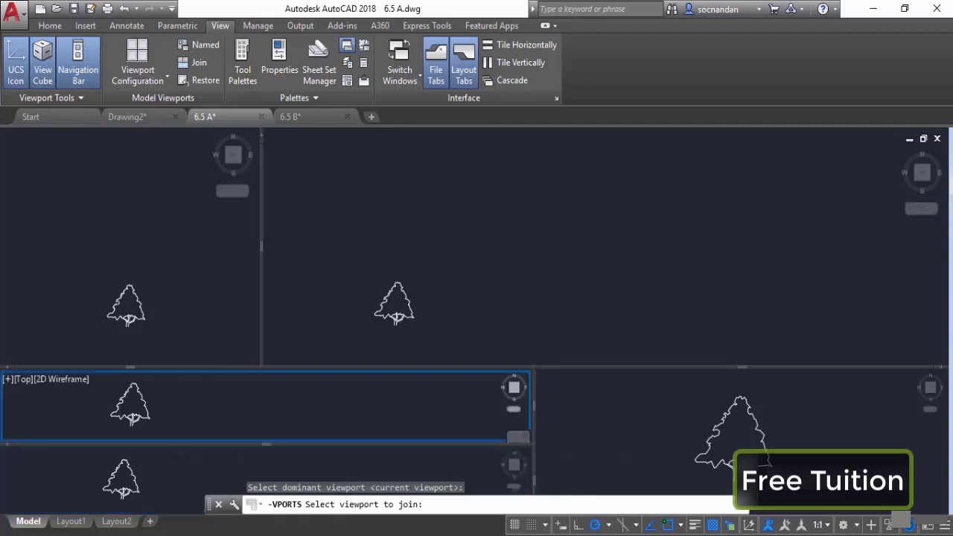
click(174, 421)
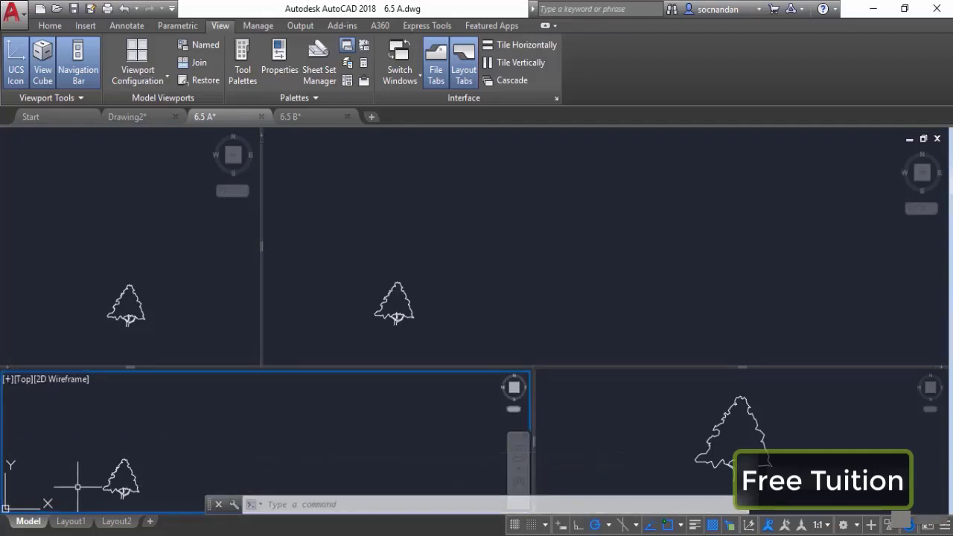
Pan the tree toward the middle of the lower-left viewport and of the wide upper-right viewport.
middle_drag(162, 486, 271, 438)
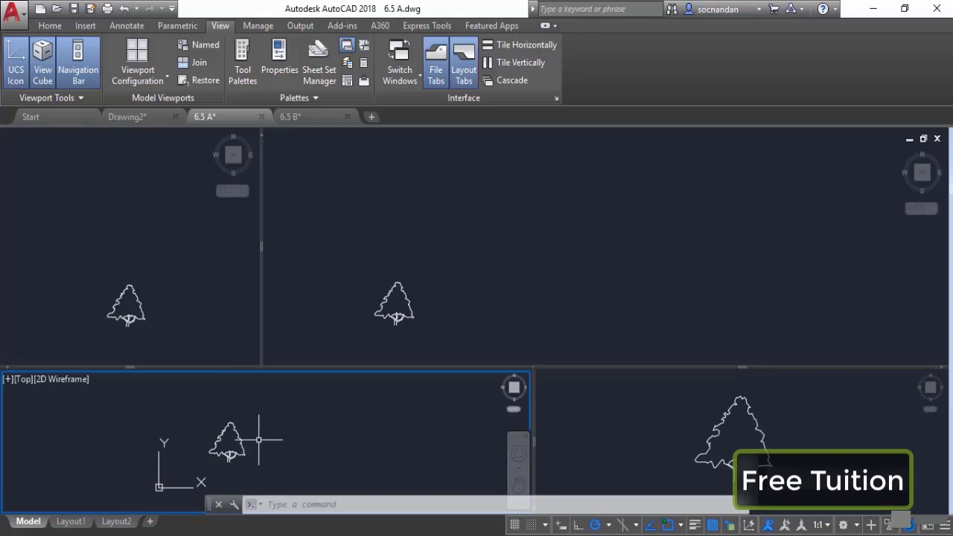
click(497, 256)
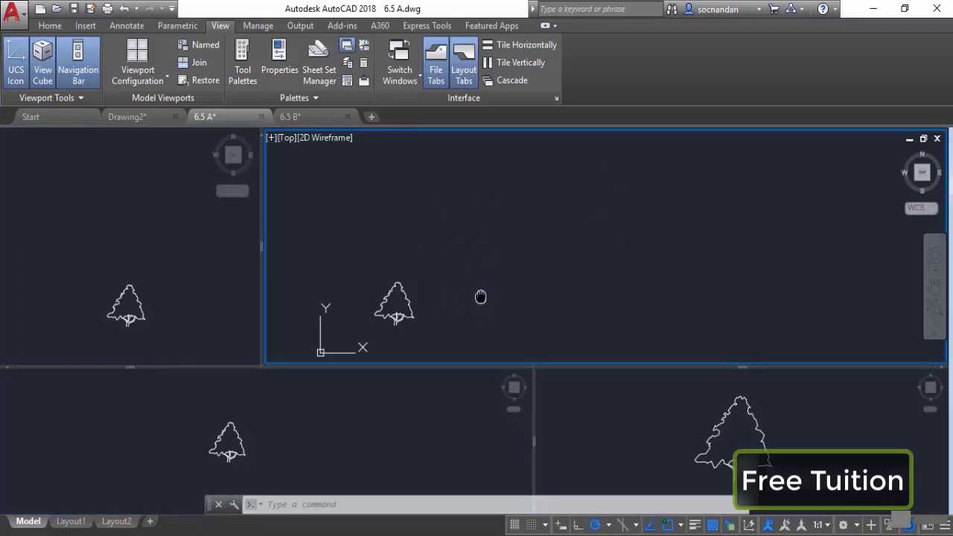
middle_drag(481, 298, 674, 230)
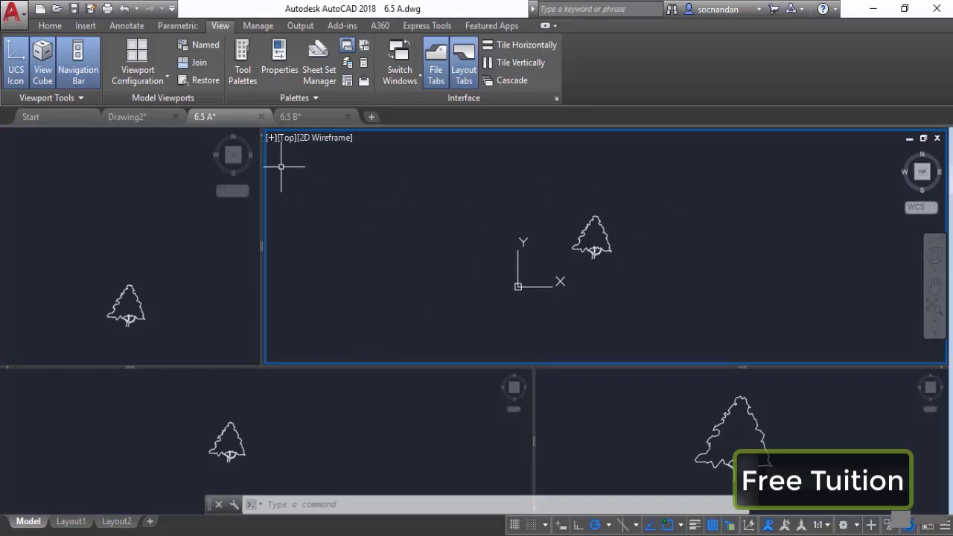
Maximize the wide upper-right viewport and restore the multi-viewport layout.
double_click(270, 139)
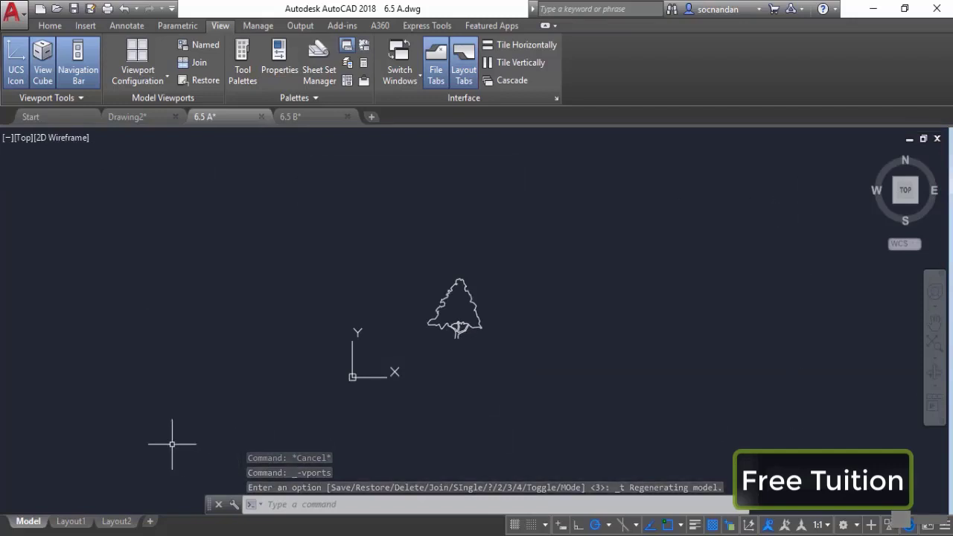
click(7, 139)
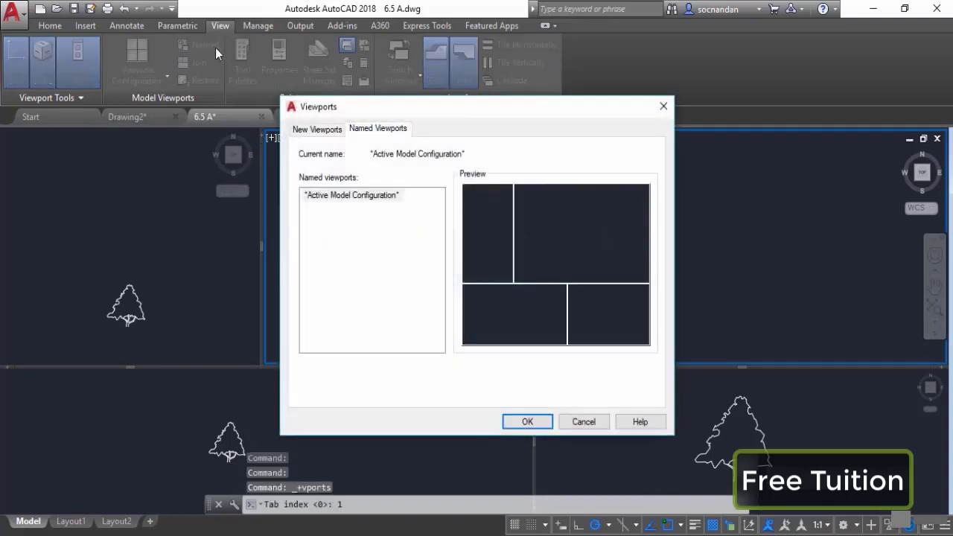
Save the active viewport arrangement as a new named configuration called Our Viewport.
click(326, 132)
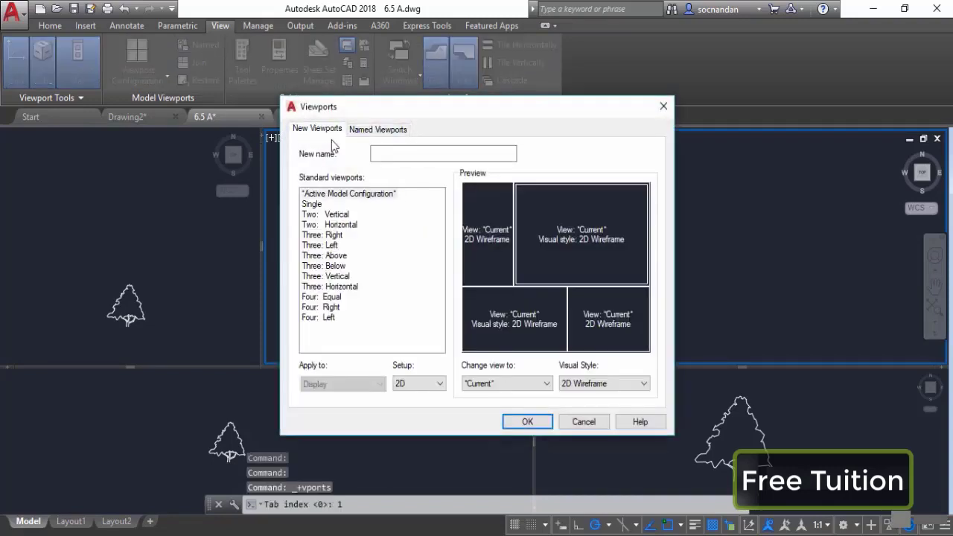
click(393, 154)
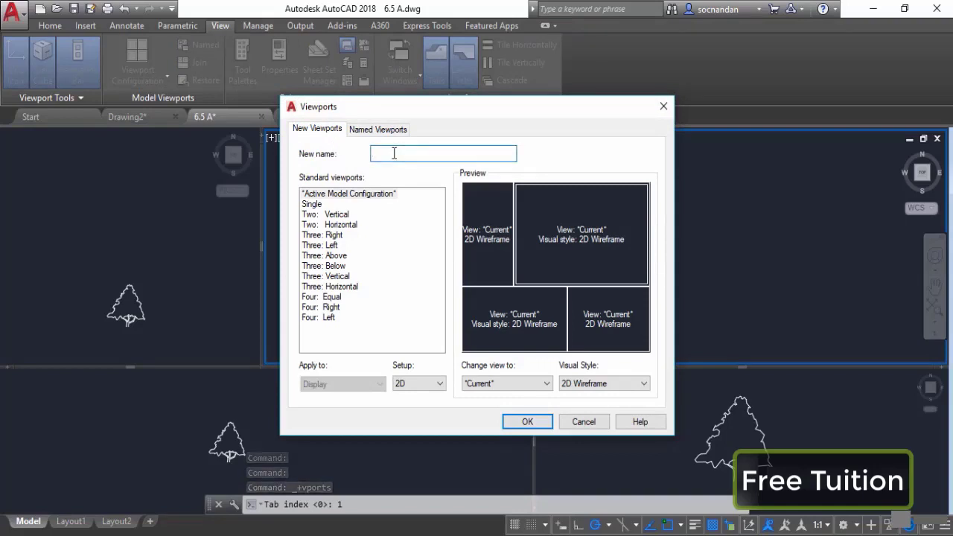
text(Our Viewport)
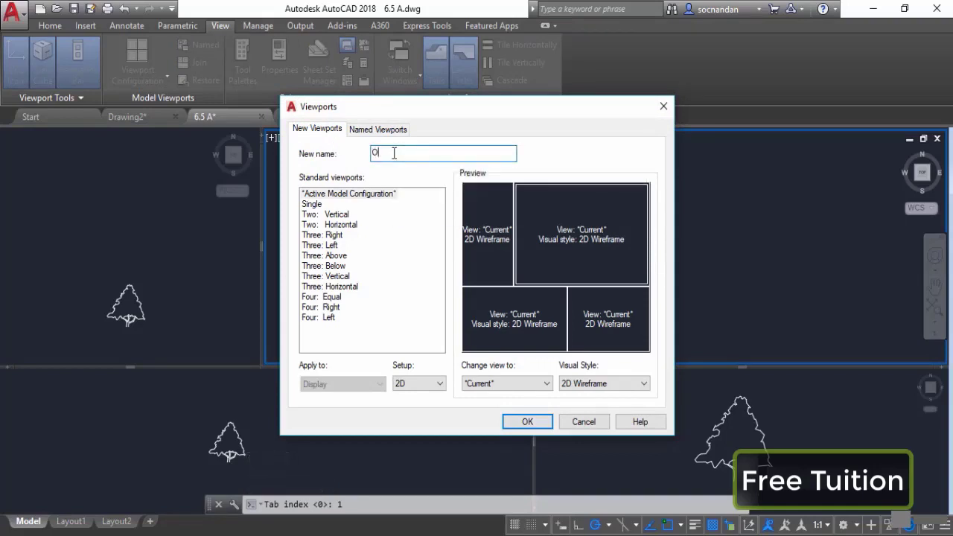
click(530, 421)
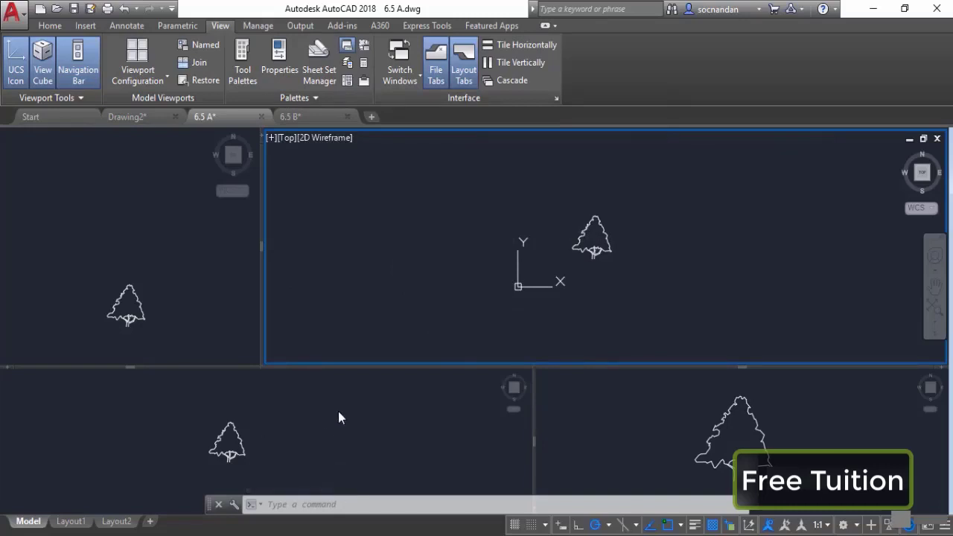
Toggle 6.5 A to a single viewport and apply the saved named configuration Our Viewport.
click(208, 81)
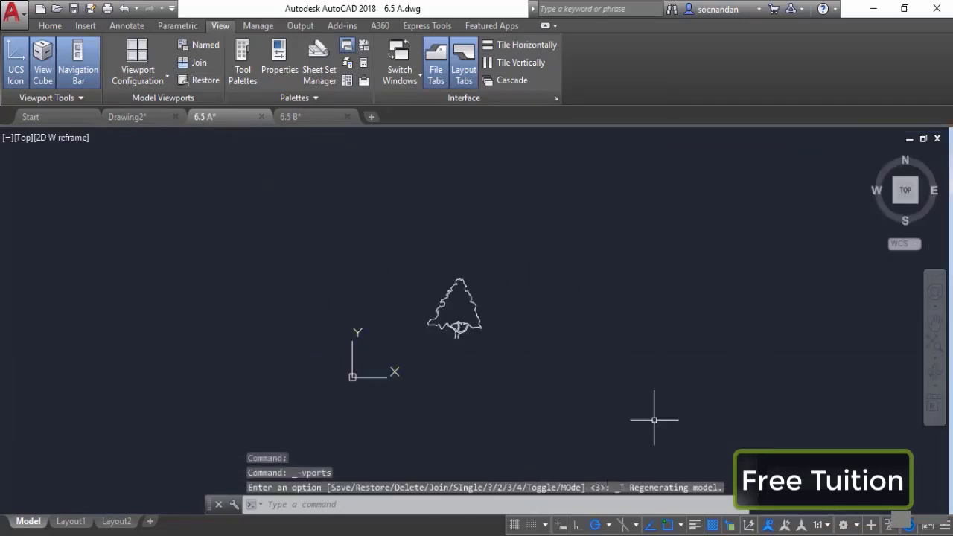
click(212, 51)
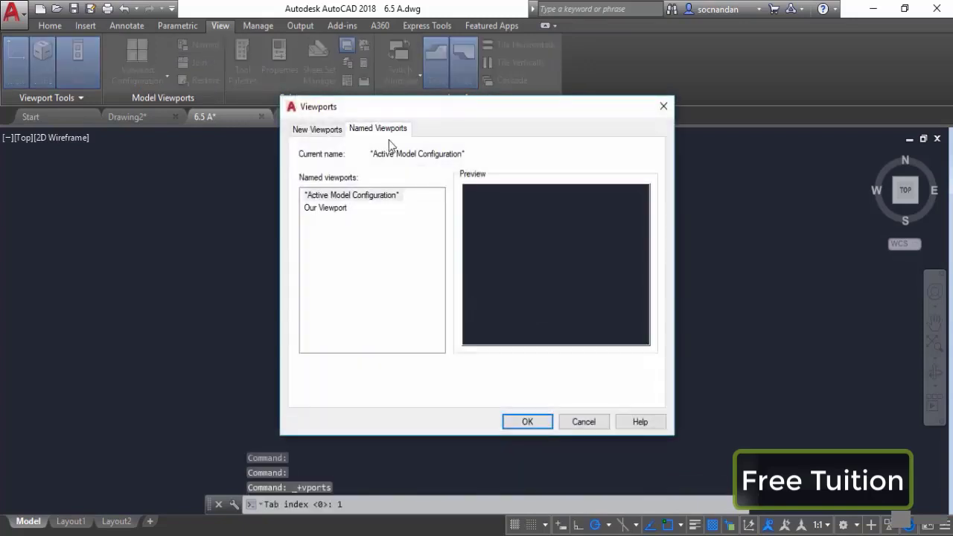
click(348, 208)
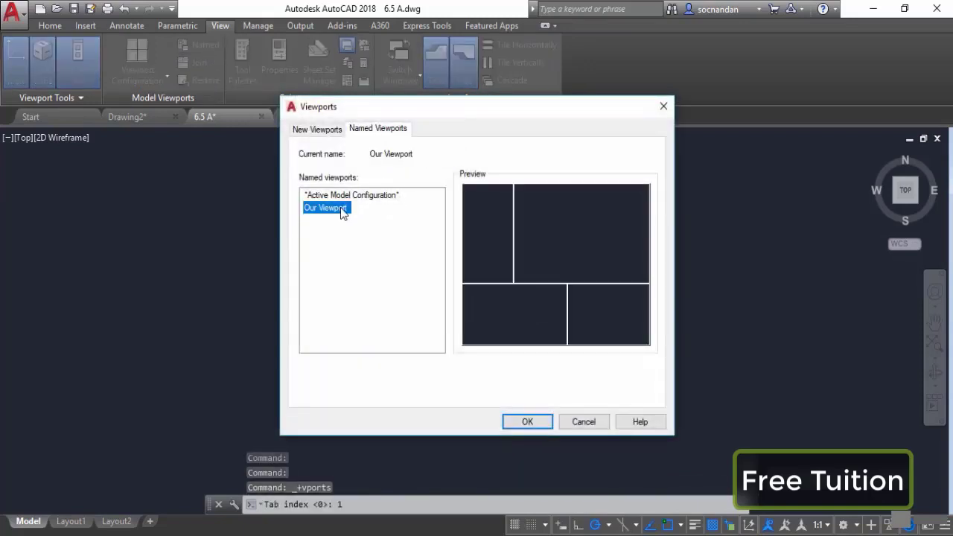
click(526, 421)
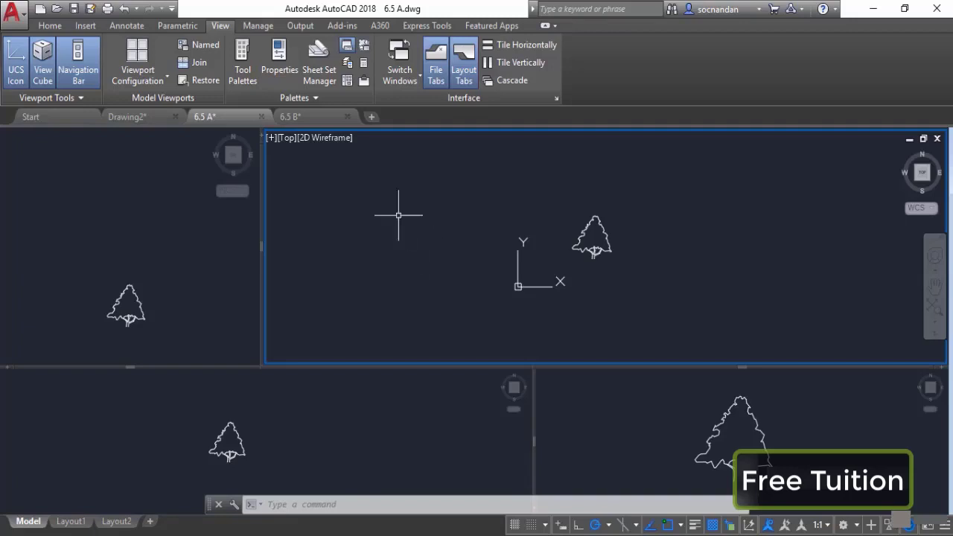
Restore the four-viewport layout of drawing 6.5 B with its upper-left viewport active, and return to Drawing2.
click(314, 116)
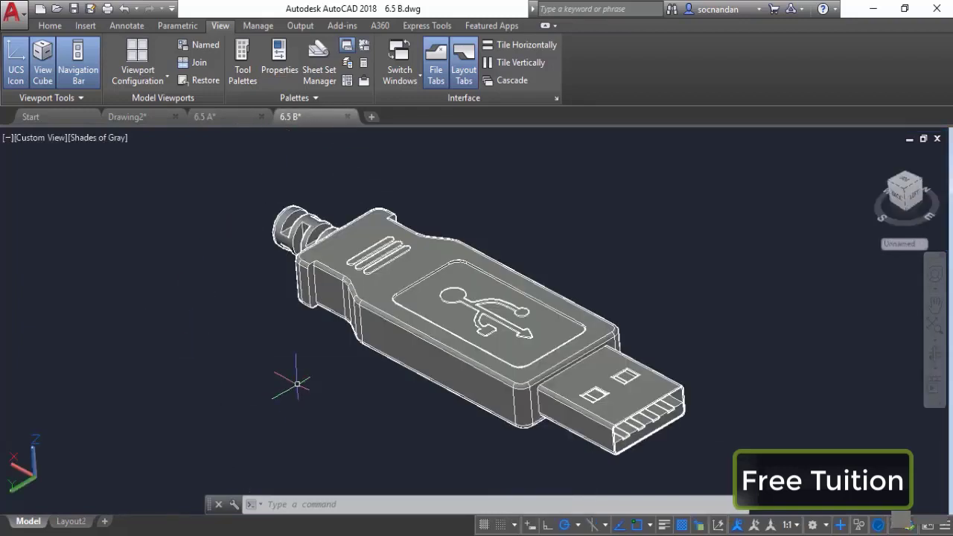
click(8, 139)
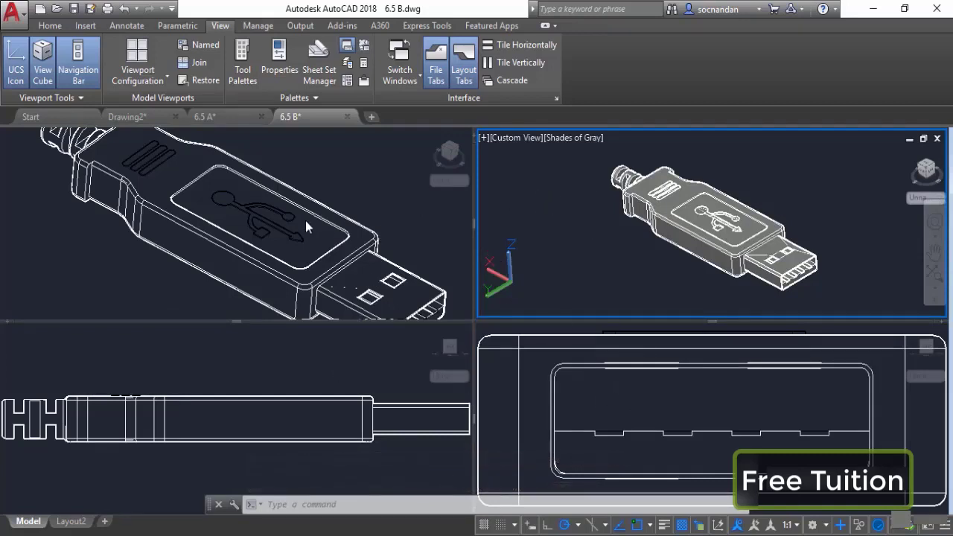
click(332, 177)
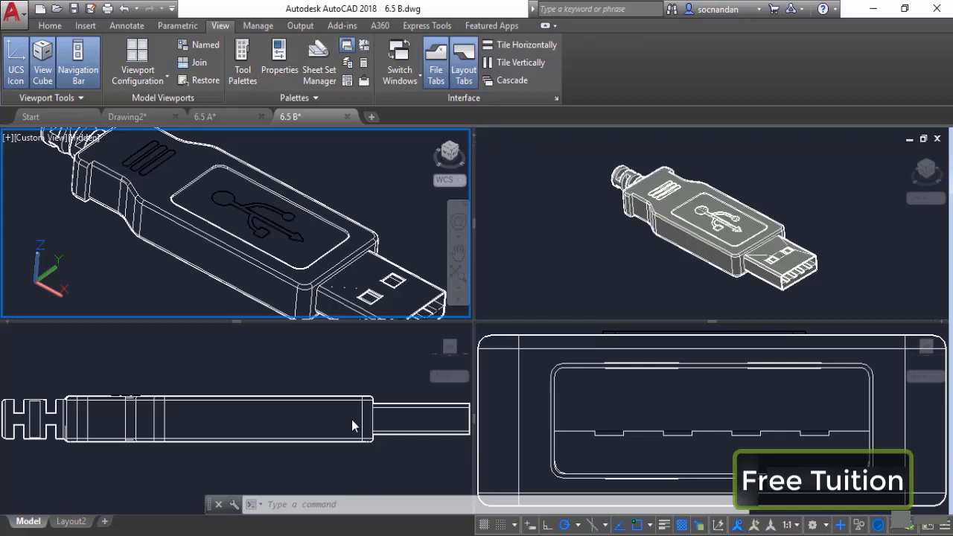
click(134, 117)
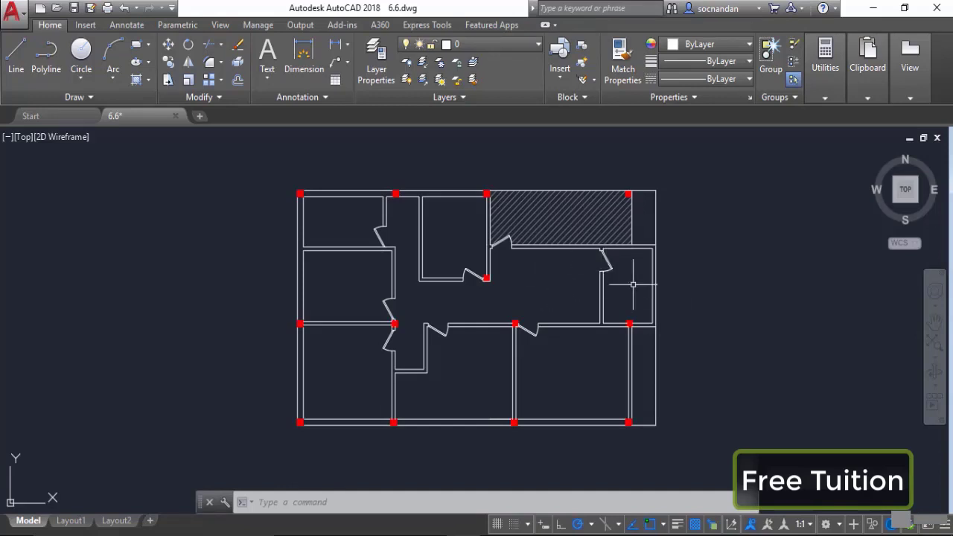
scroll(633, 281, up, 6)
middle_drag(638, 271, 615, 299)
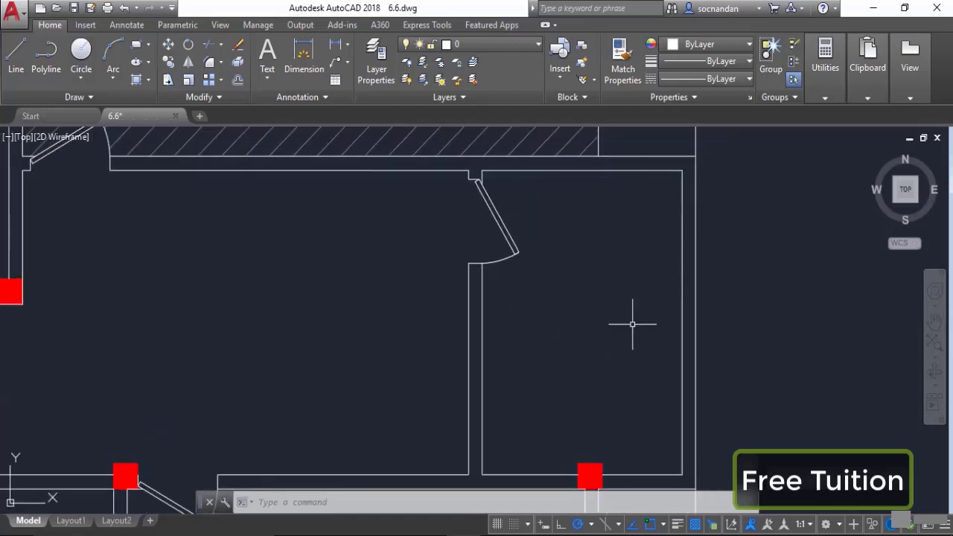
scroll(632, 324, down, 6)
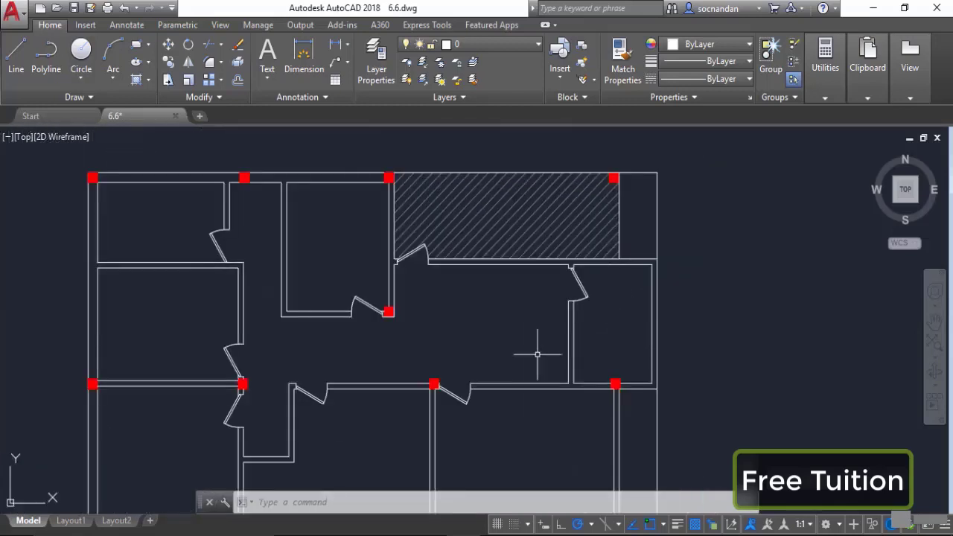
middle_drag(468, 336, 547, 310)
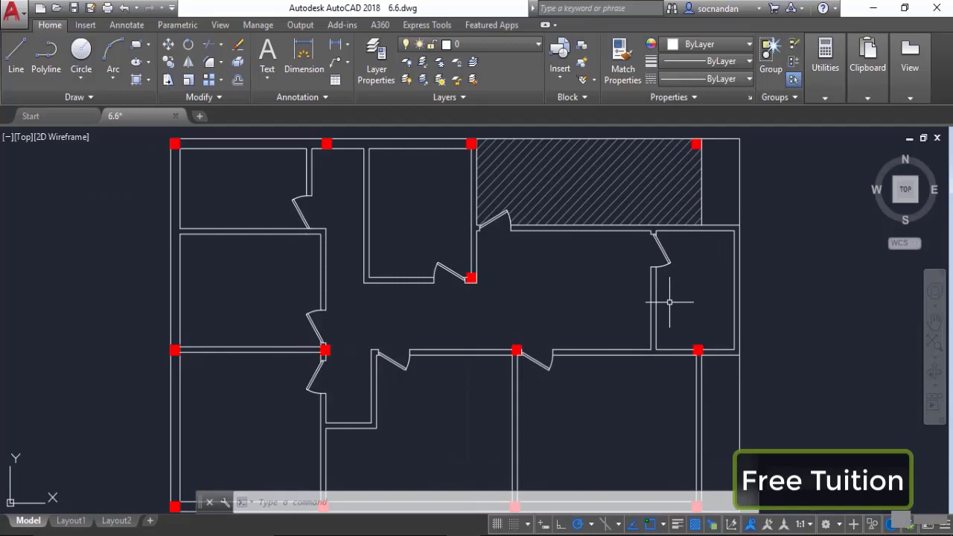
scroll(669, 302, down, 2)
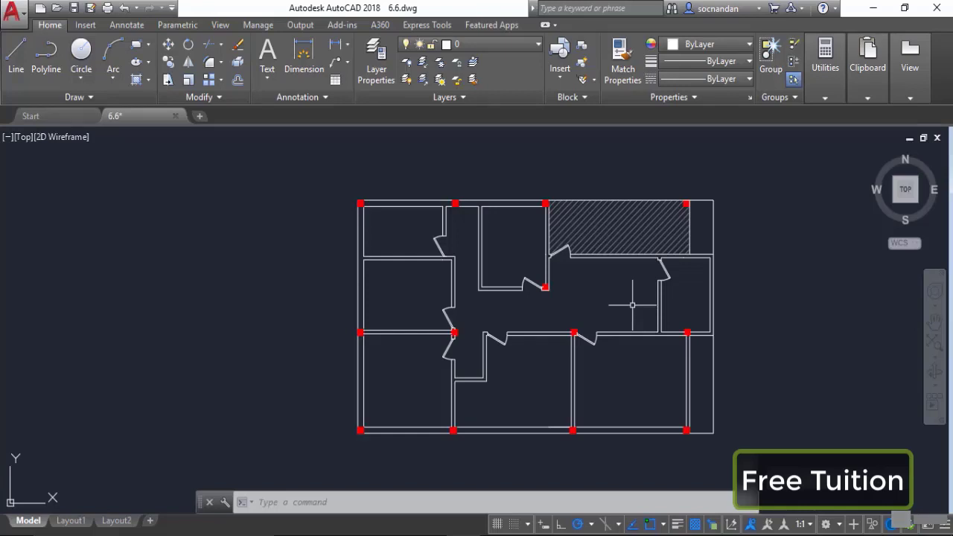
Create a named model view called Room 1 with a window boundary around the middle room on the plan's left side.
text(v)
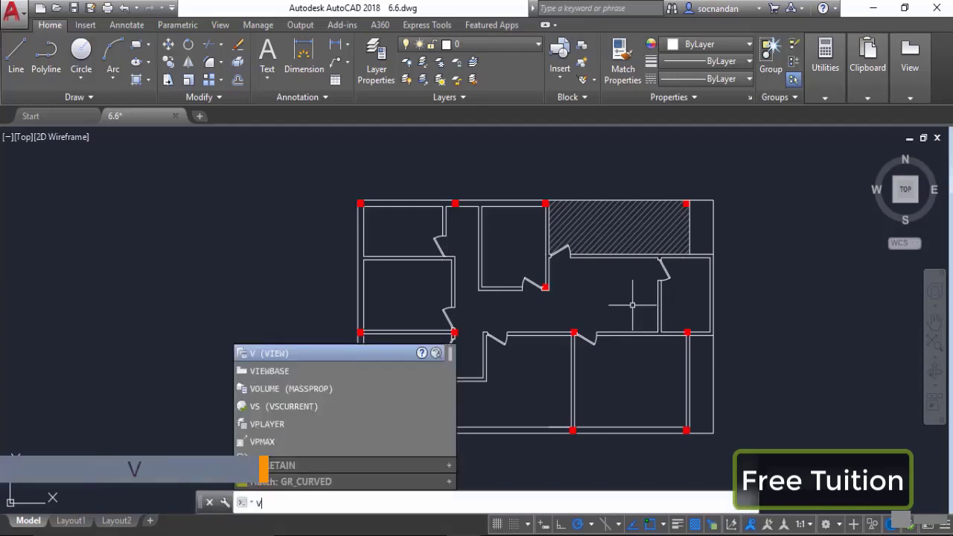
key(Return)
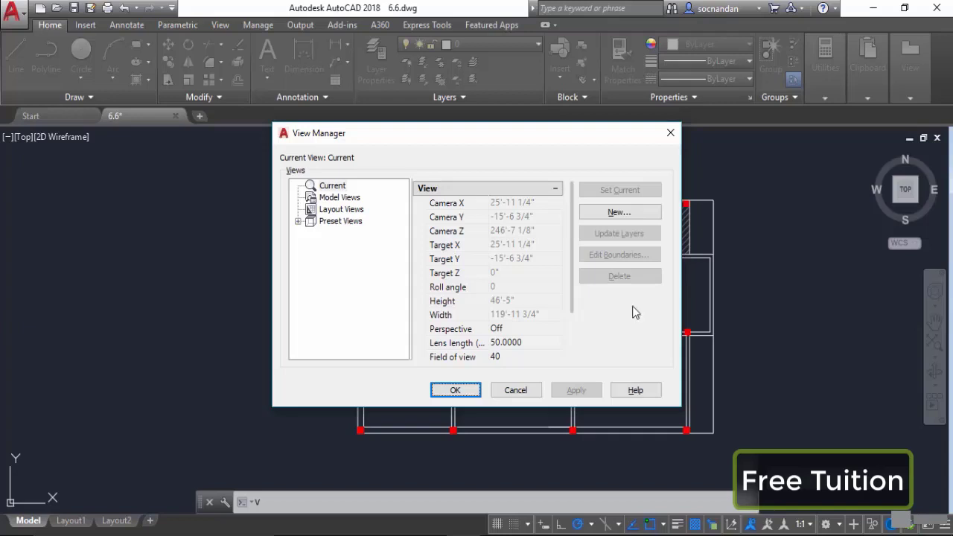
click(619, 213)
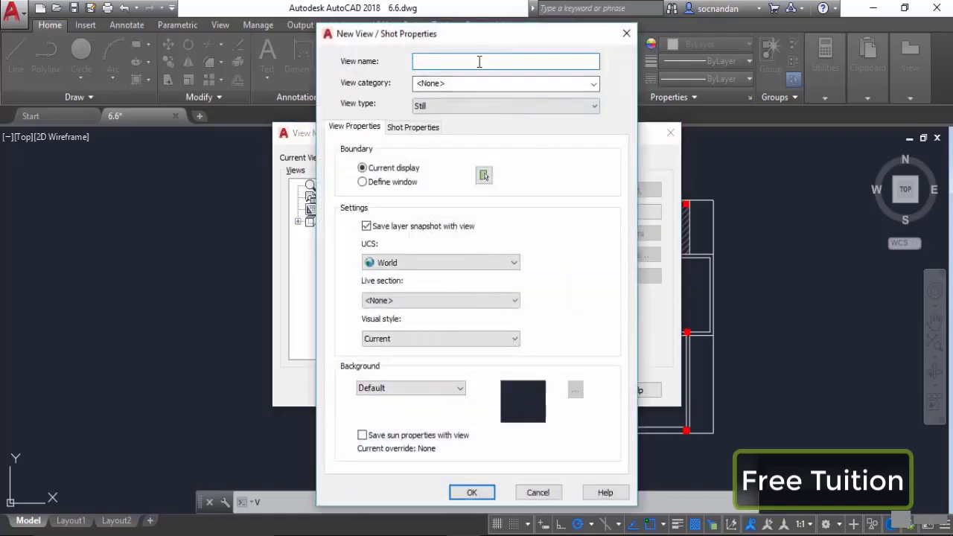
text(Room 1)
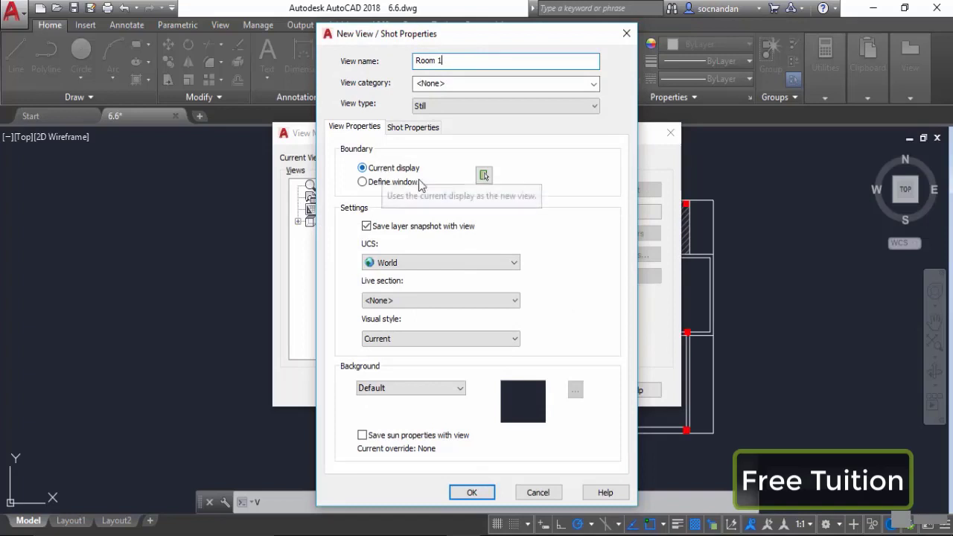
click(484, 175)
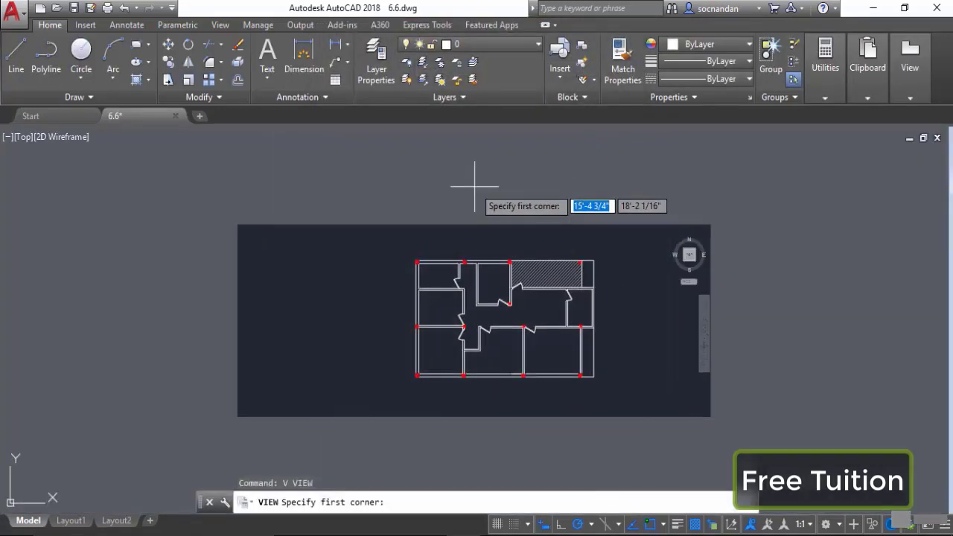
scroll(408, 289, up, 5)
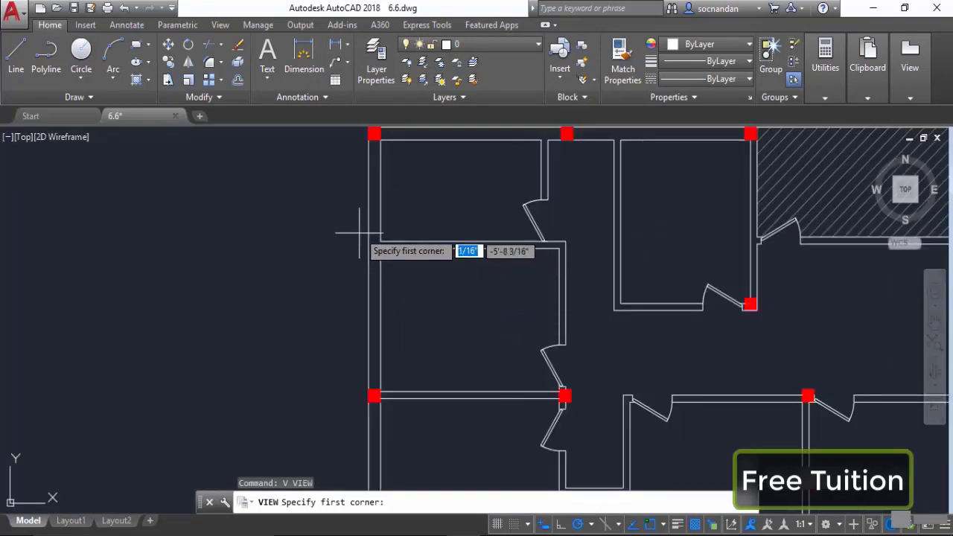
click(360, 230)
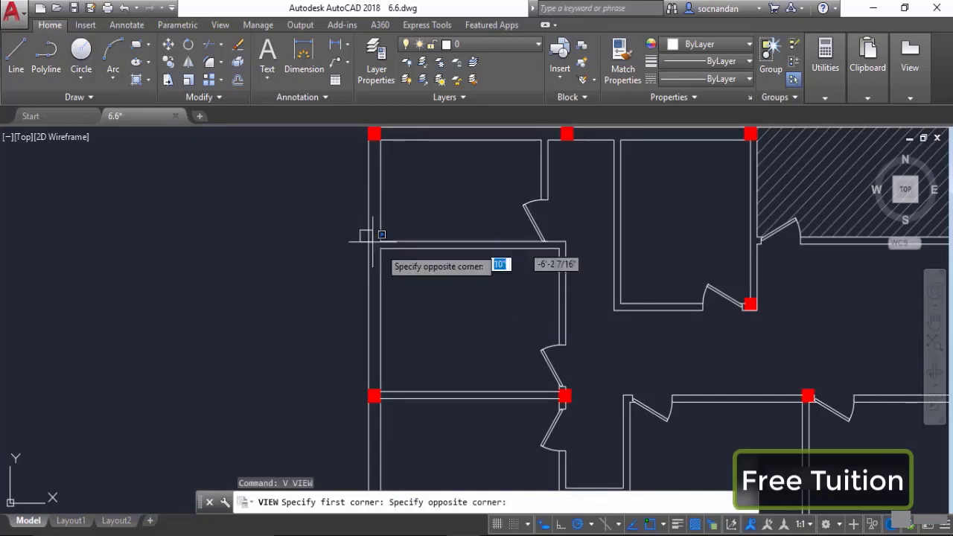
click(577, 408)
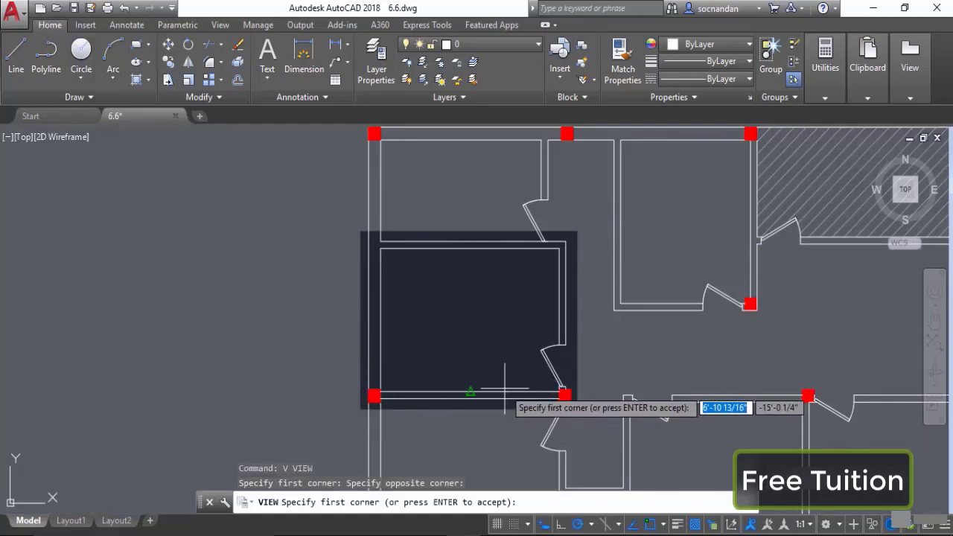
key(Return)
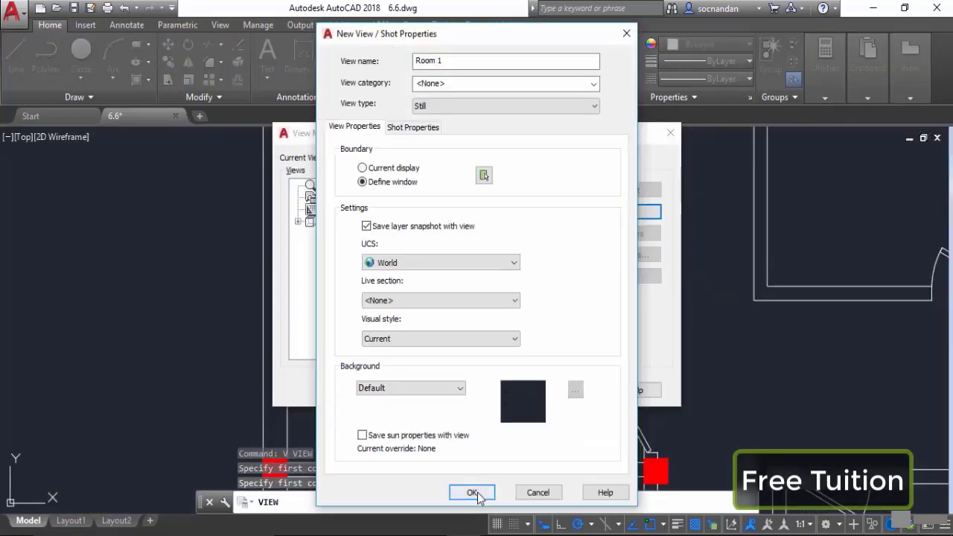
click(472, 493)
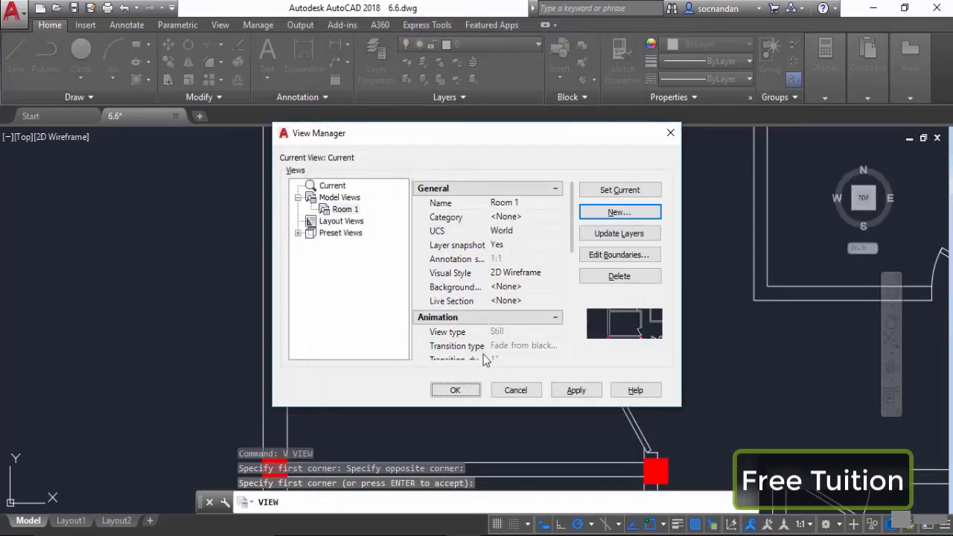
Create a named model view called Kitchen with a window boundary around the lower-left room of the plan.
click(344, 211)
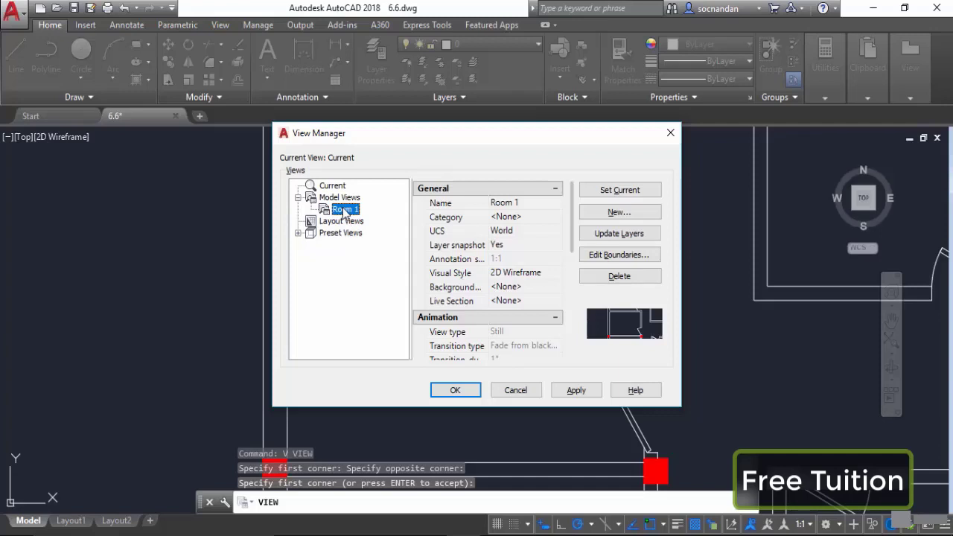
click(634, 212)
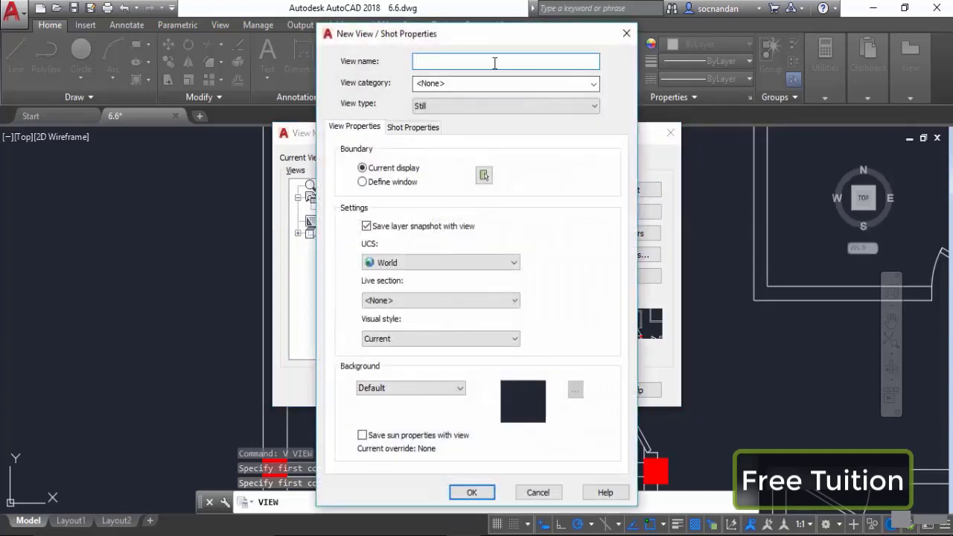
text(Kitchen)
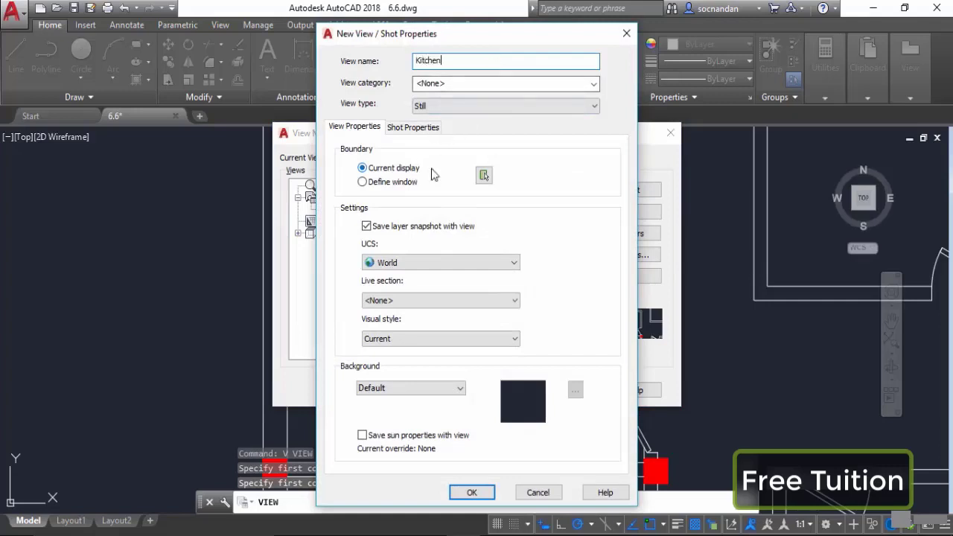
click(483, 175)
middle_drag(596, 362, 553, 237)
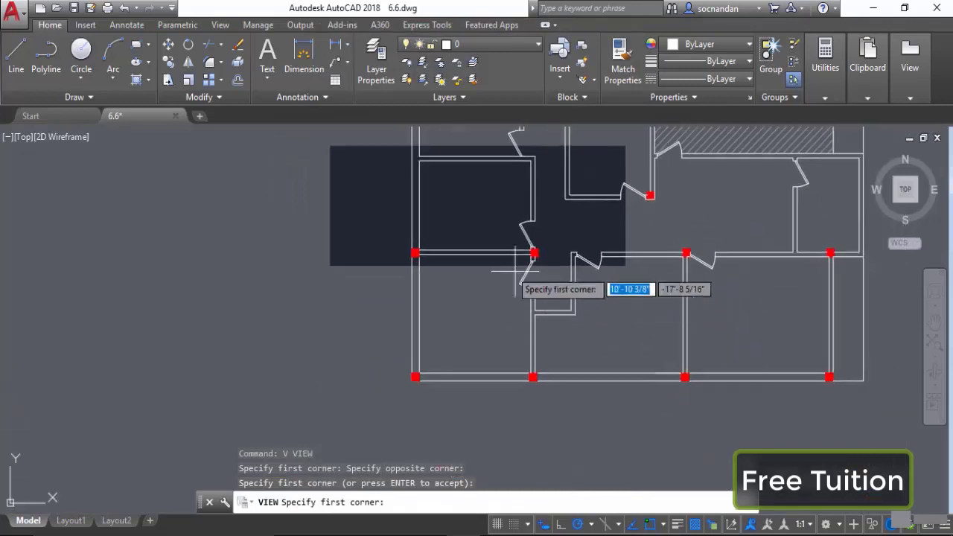
click(400, 240)
click(543, 392)
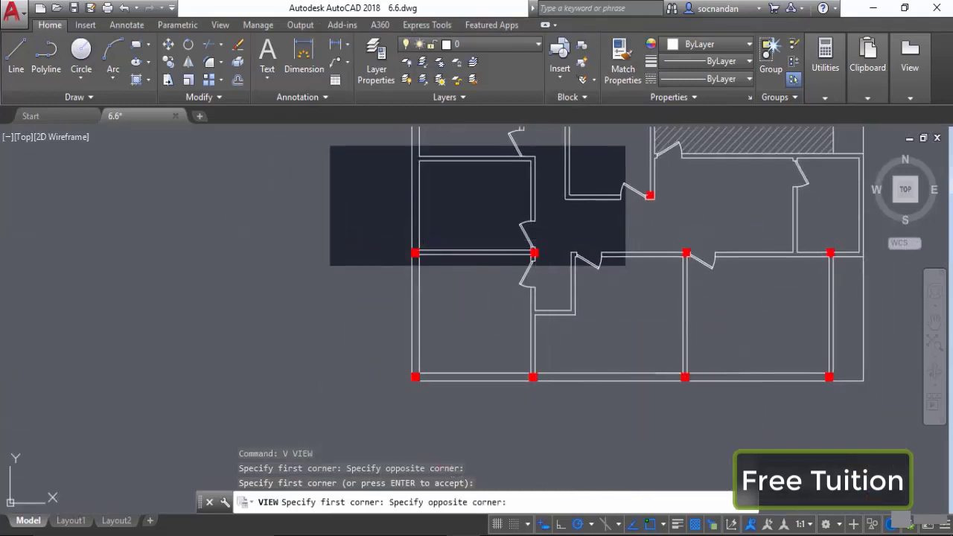
key(Return)
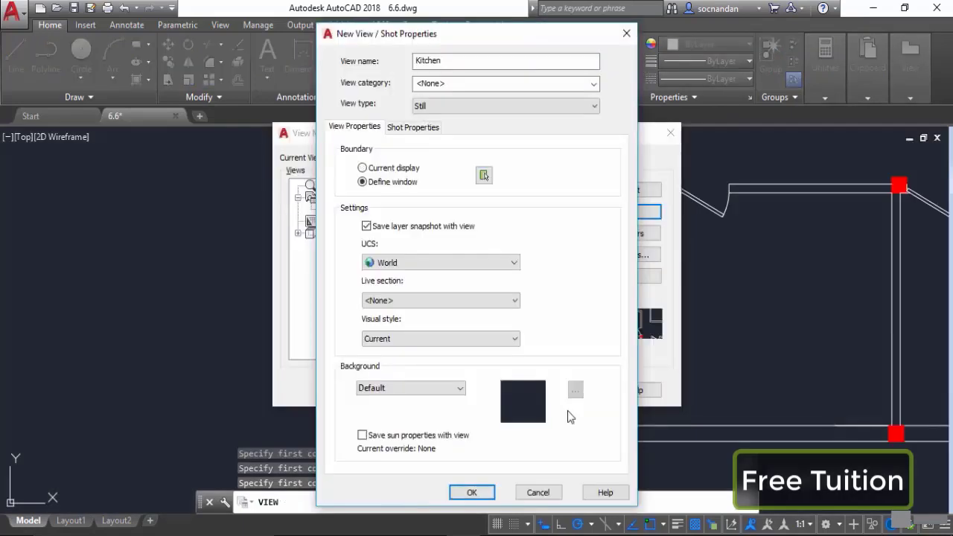
click(469, 493)
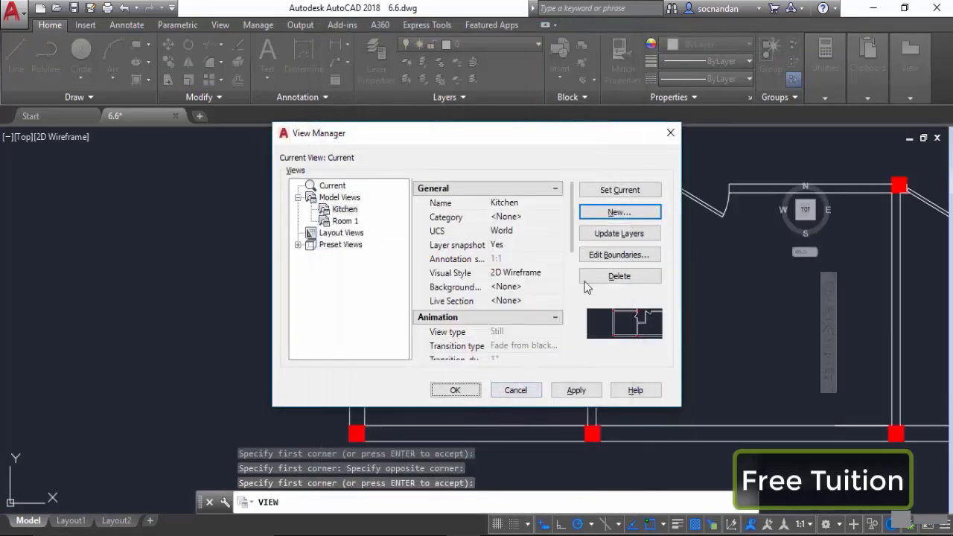
Create a named view called Hall windowed around the room directly below the hatched area, and apply the view changes.
click(623, 213)
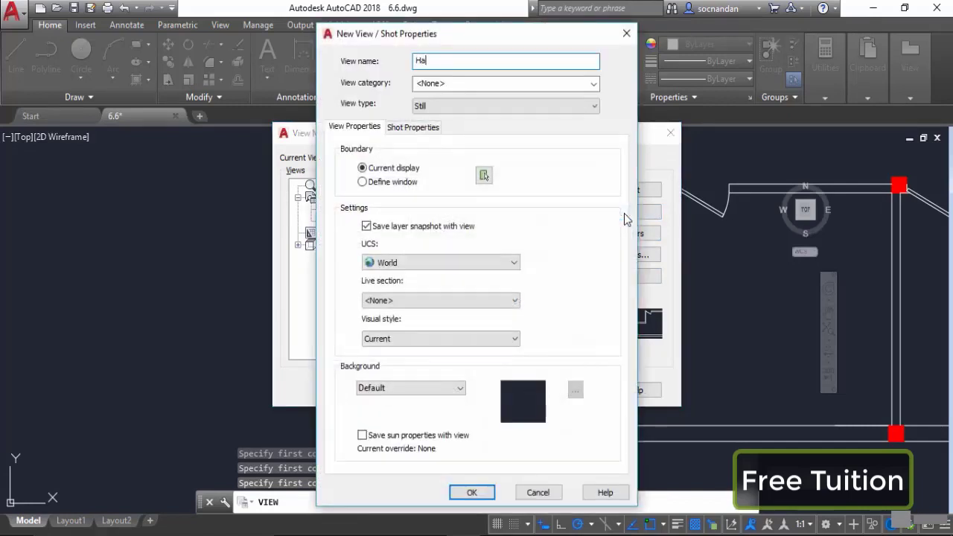
text(Hall)
click(484, 176)
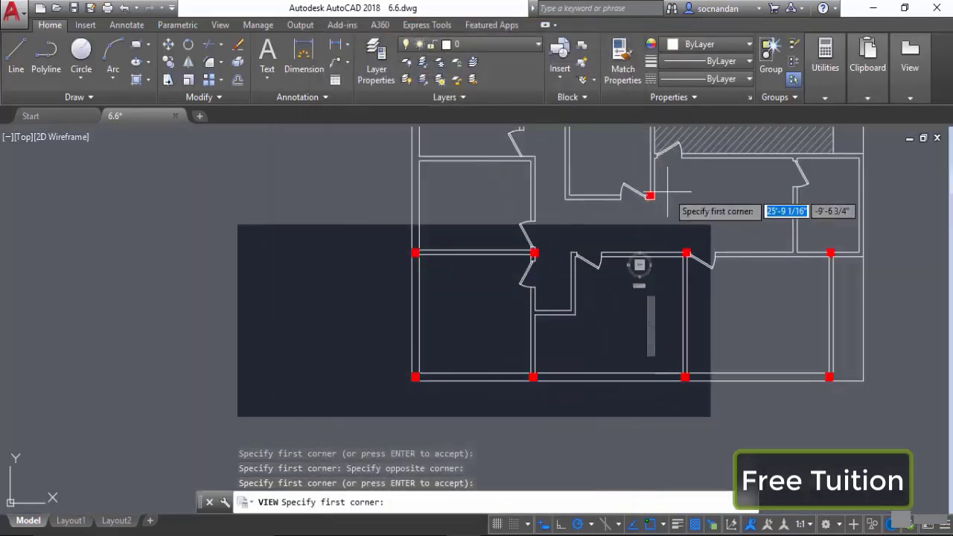
middle_drag(563, 237, 522, 250)
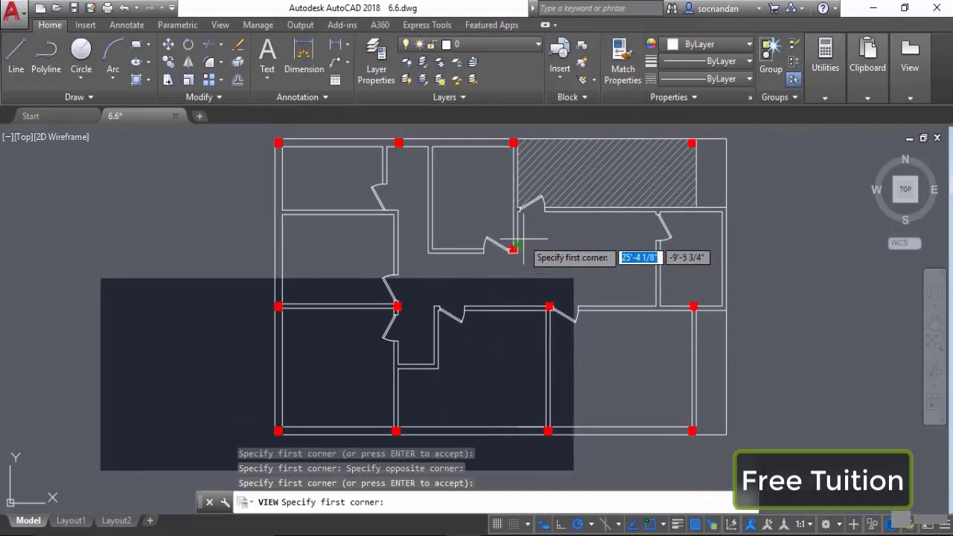
click(506, 196)
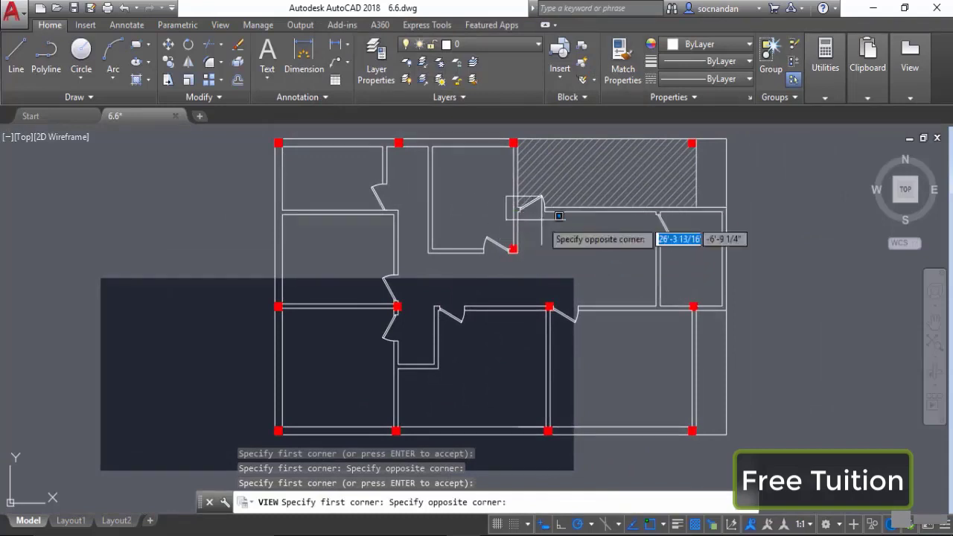
click(671, 313)
key(Return)
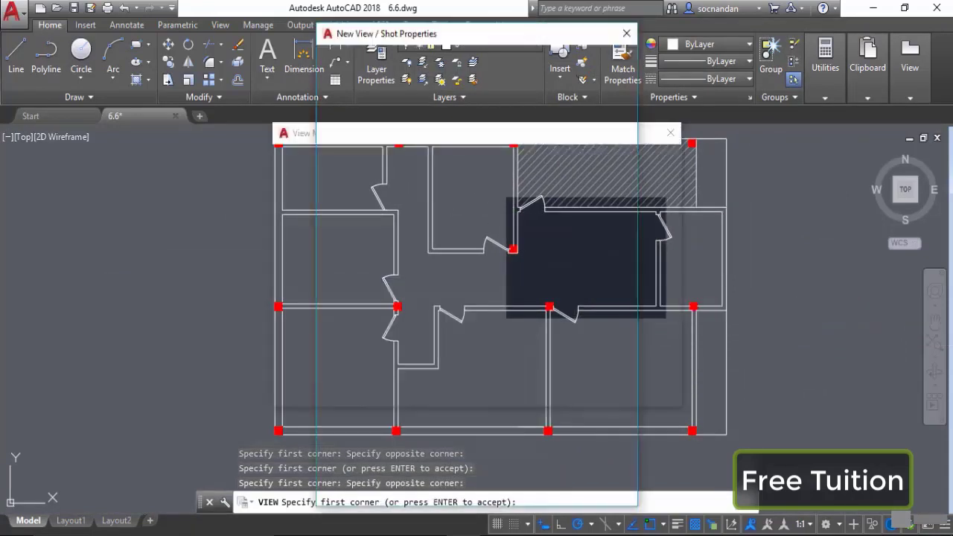
click(484, 493)
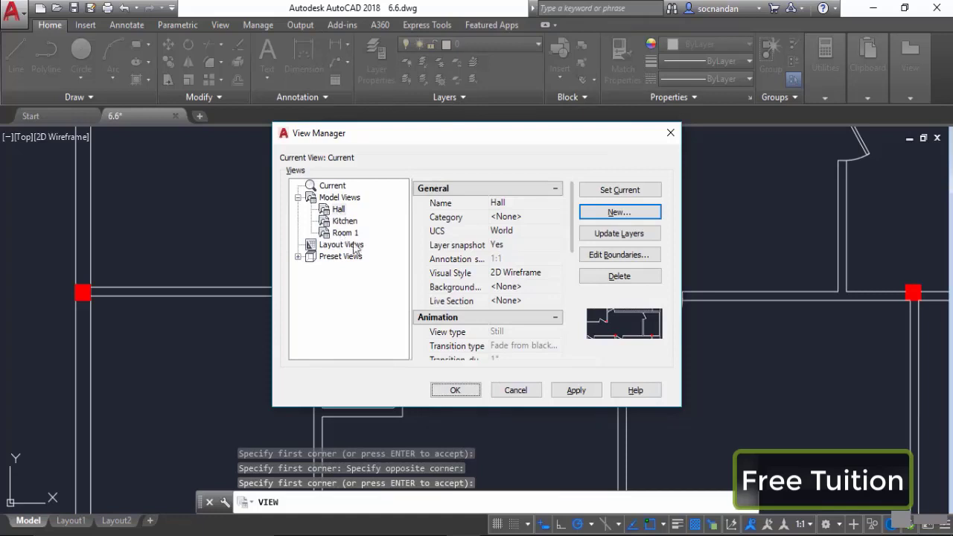
click(560, 393)
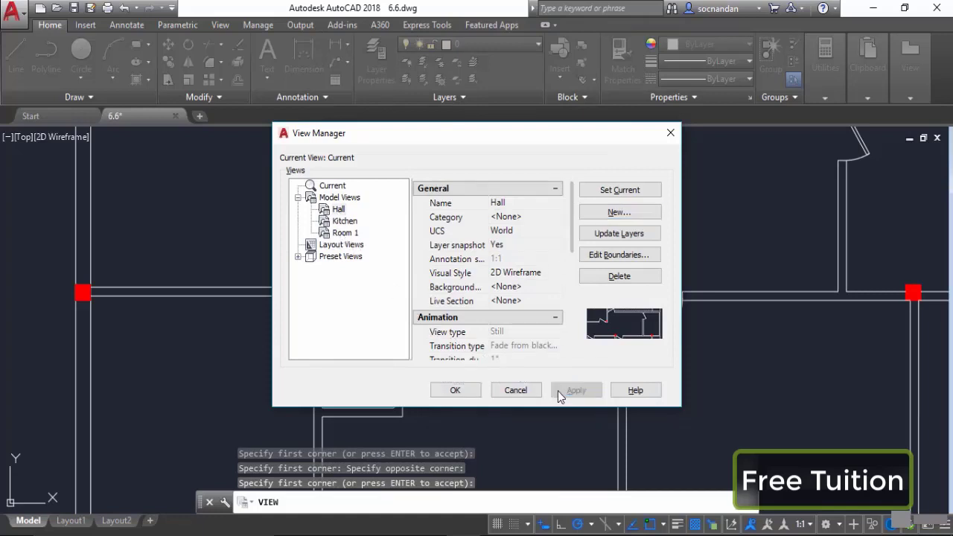
click(453, 390)
Restore the saved custom model view Kitchen, followed by the saved view Room 1.
scroll(465, 394, down, 2)
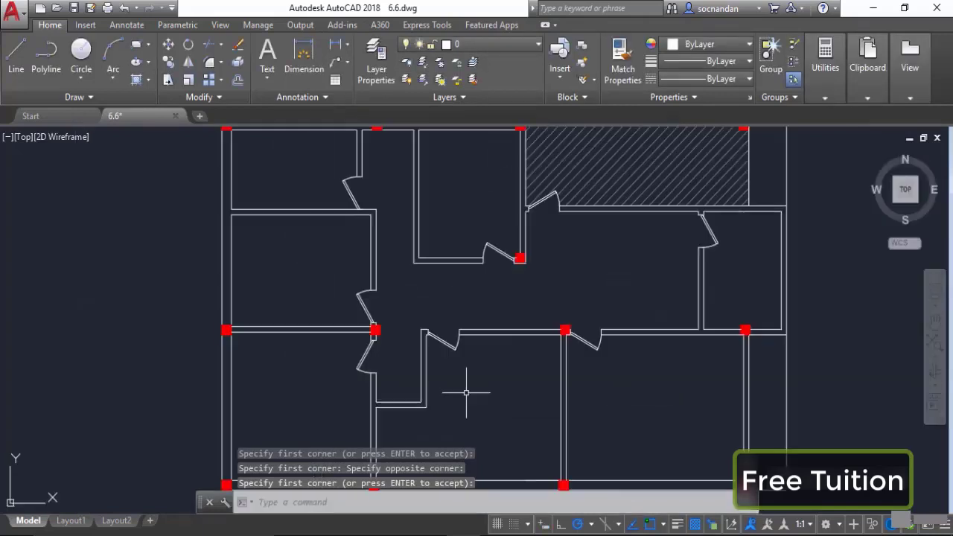
scroll(464, 393, down, 2)
middle_drag(488, 398, 453, 391)
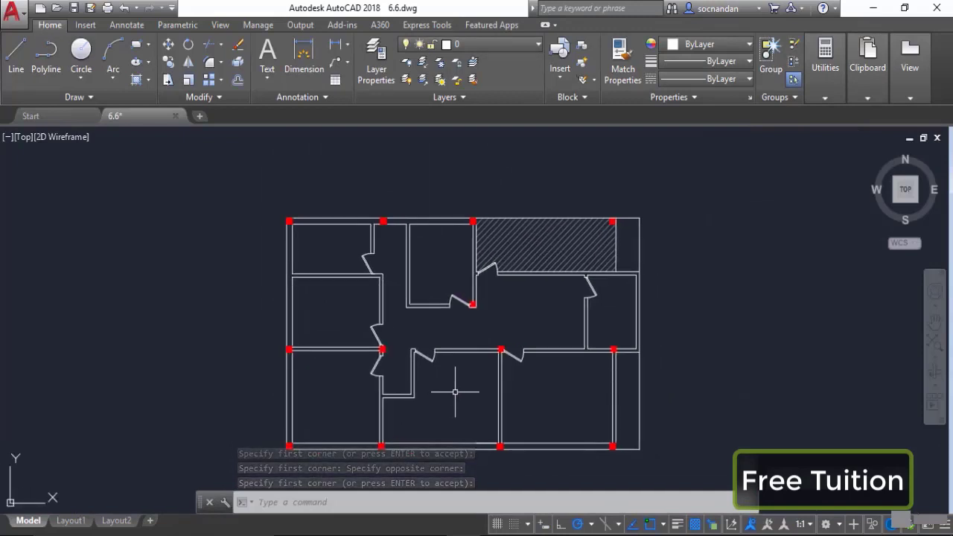
click(22, 140)
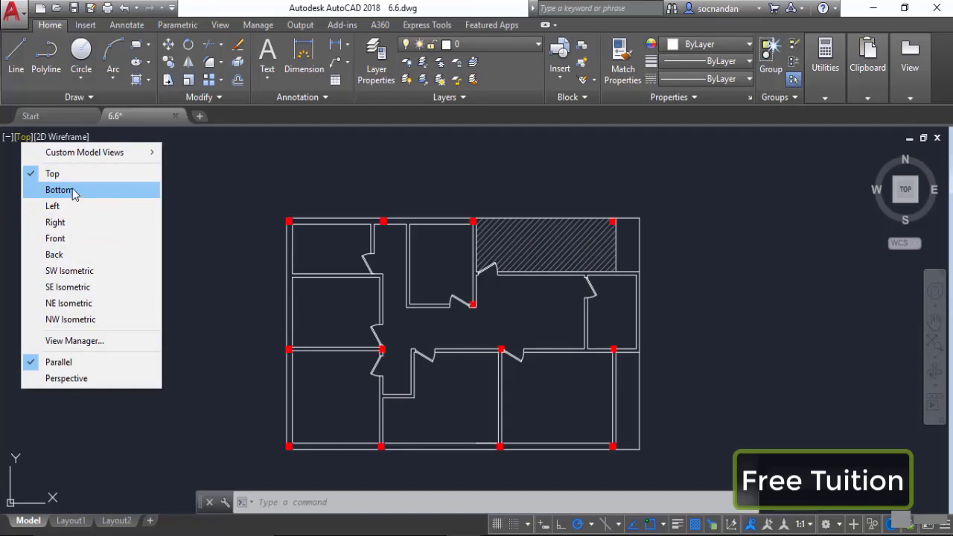
mouse_move(74, 159)
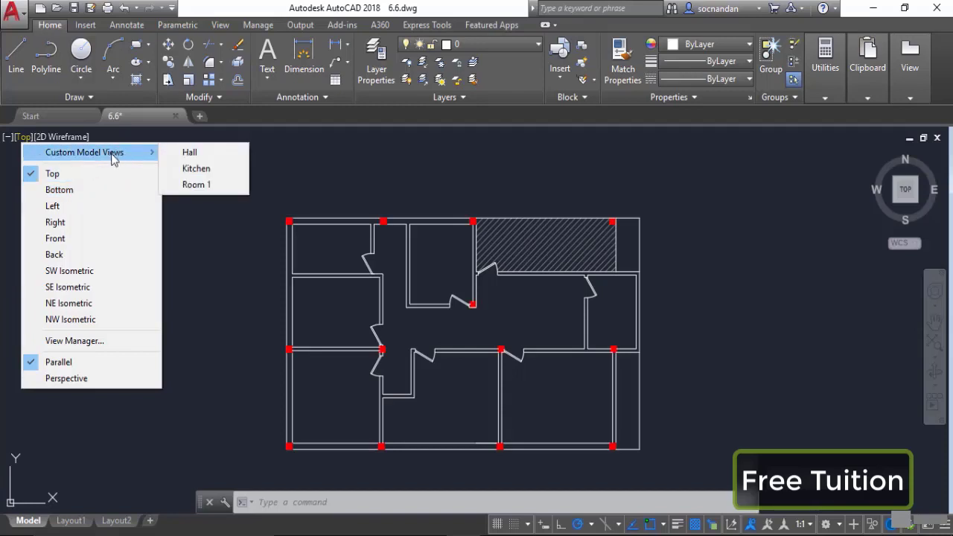
click(230, 173)
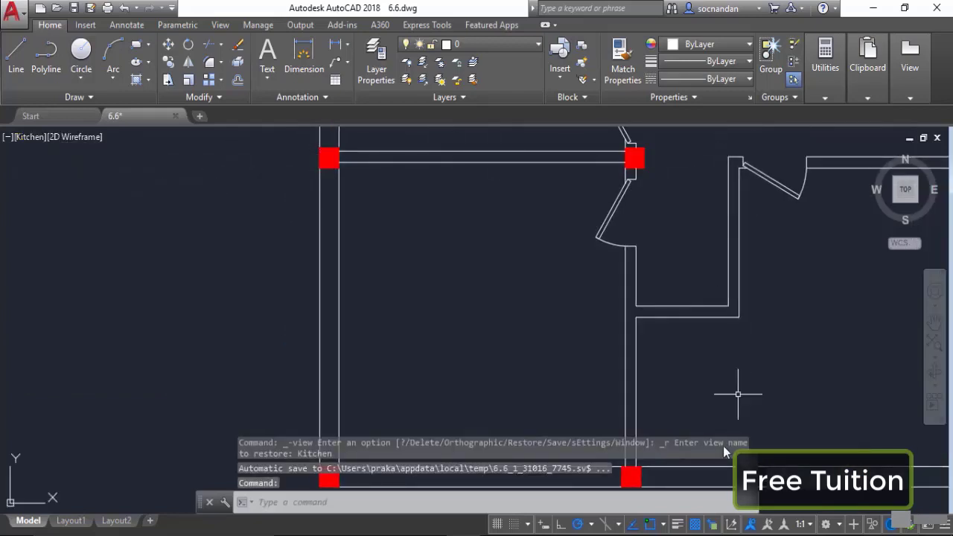
click(30, 138)
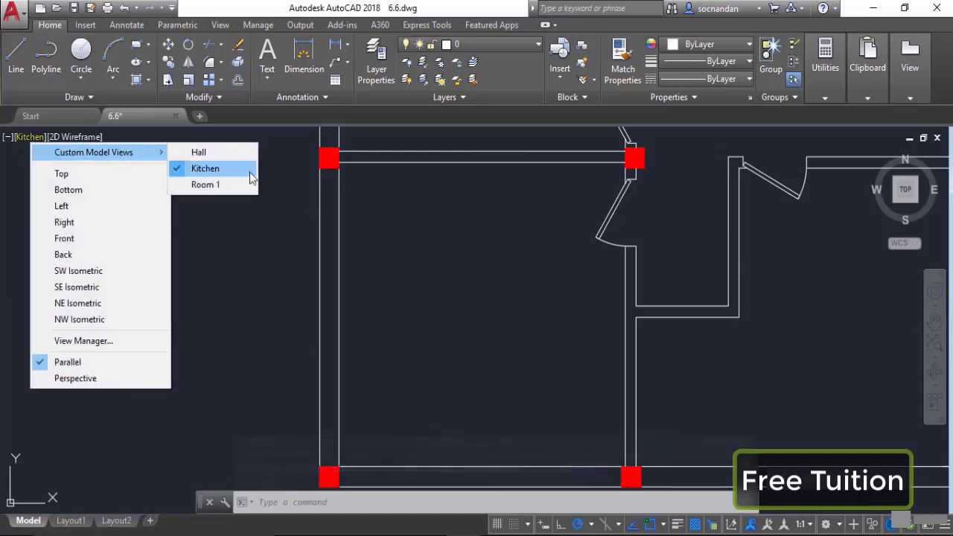
click(233, 186)
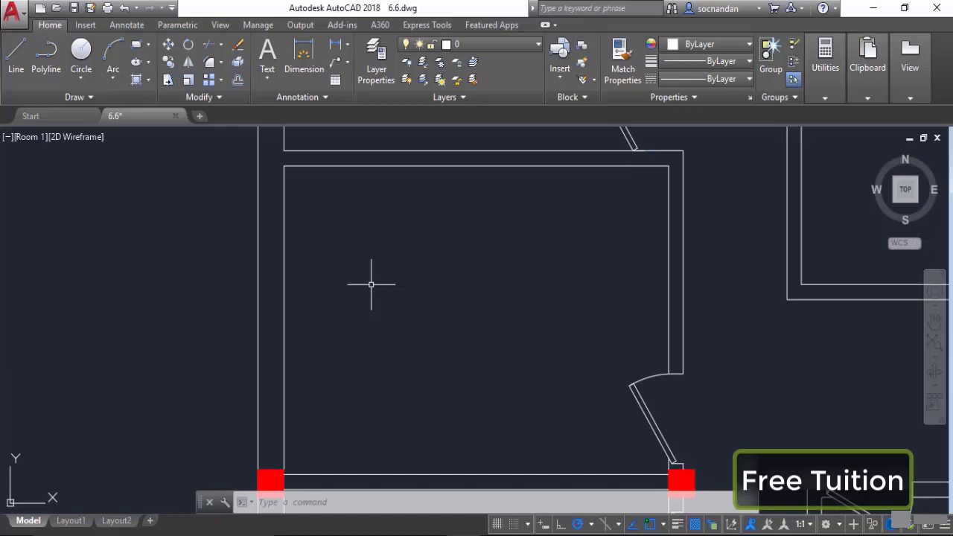
Restore the saved custom model view Hall from the overall top view of the floor plan.
scroll(372, 285, down, 3)
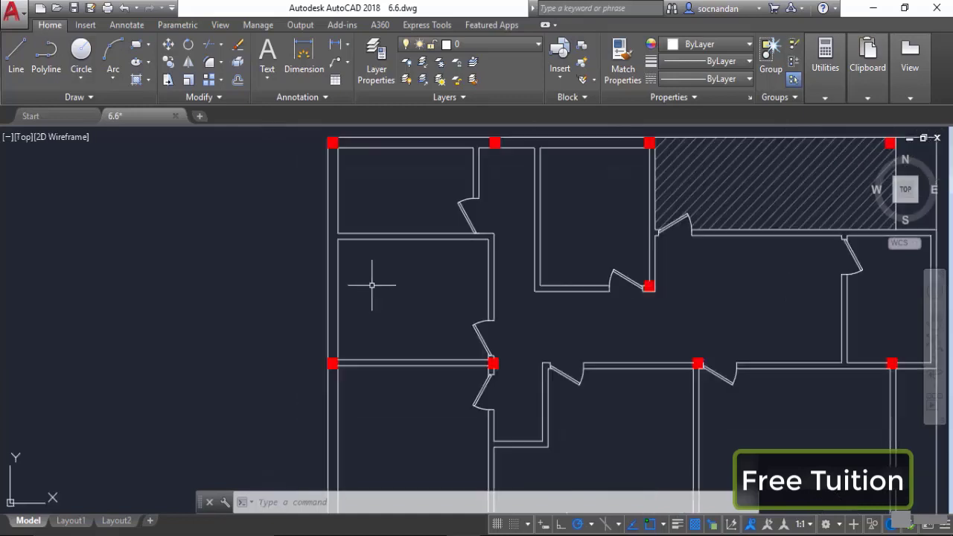
middle_drag(788, 311, 521, 335)
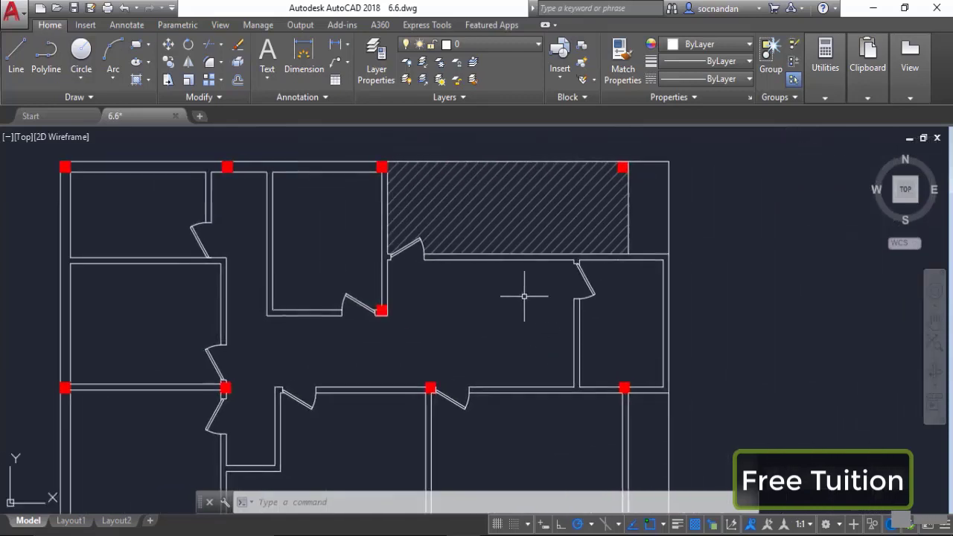
click(28, 138)
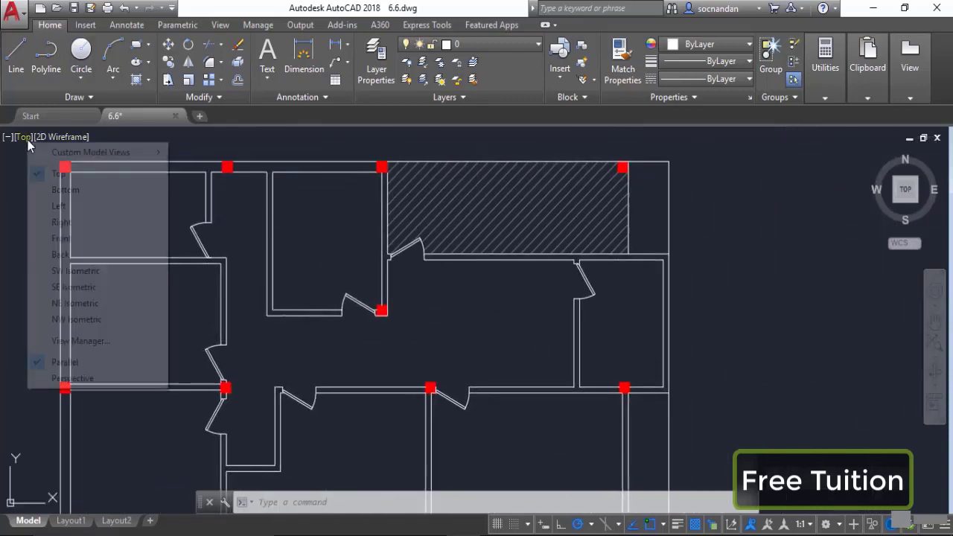
mouse_move(86, 154)
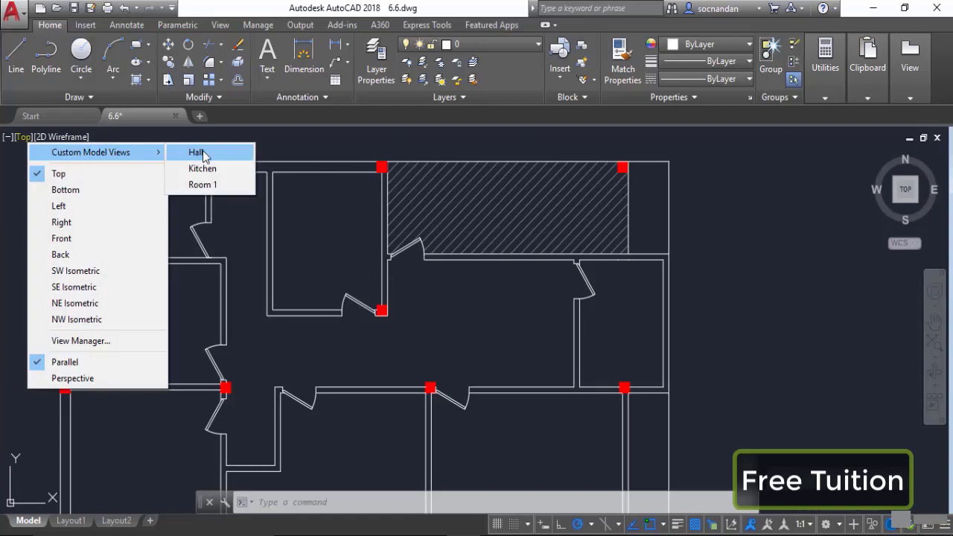
click(196, 150)
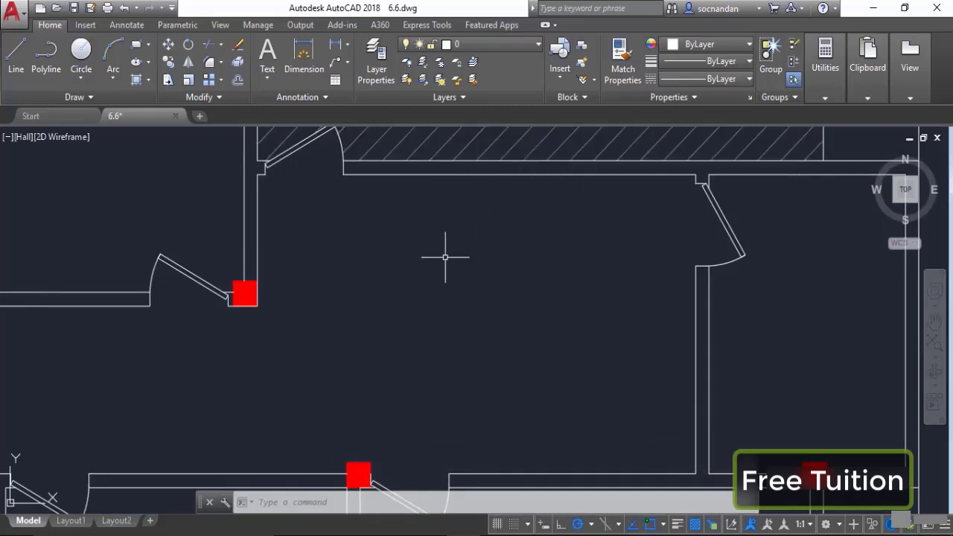
Redefine the boundary of the named view Hall with a window covering the hall and most of the hatched area above it.
text(v)
key(Return)
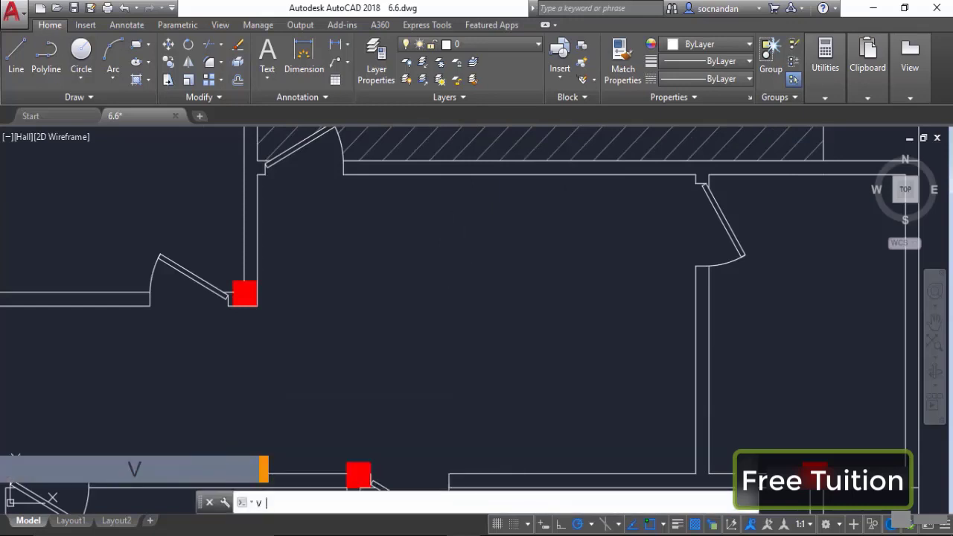
click(338, 209)
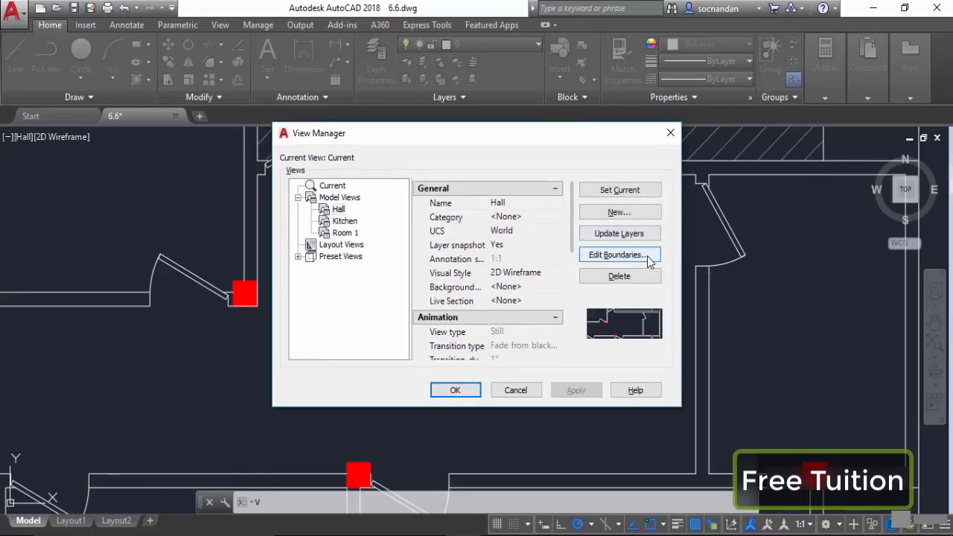
click(619, 255)
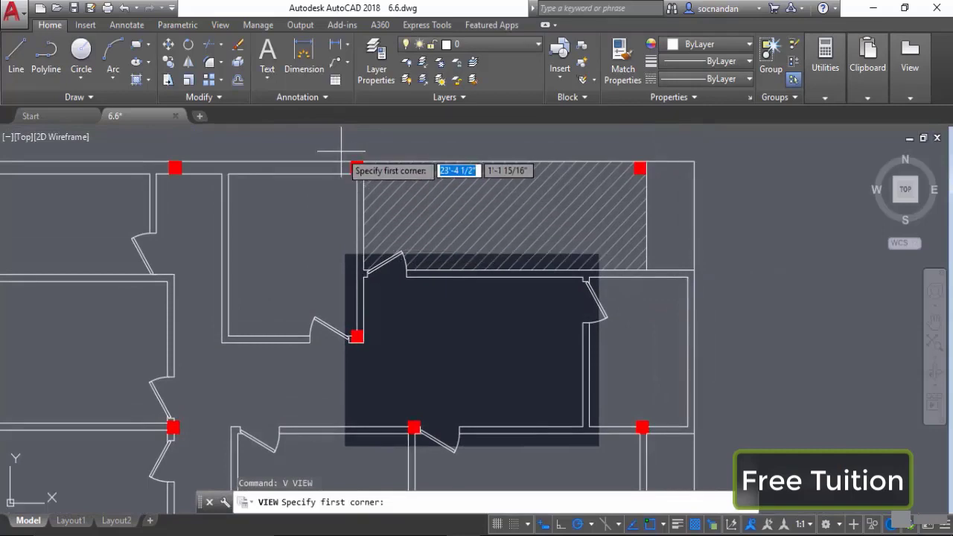
click(342, 151)
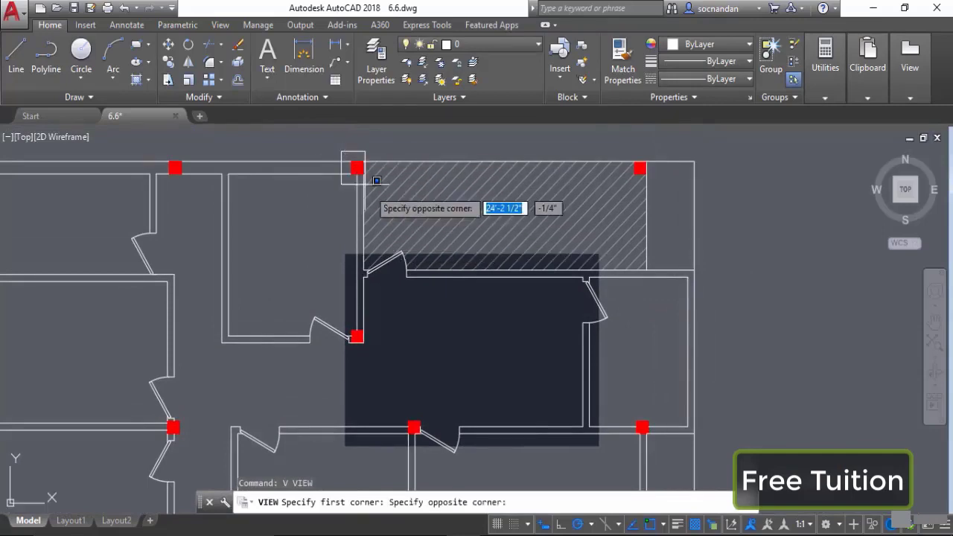
click(603, 451)
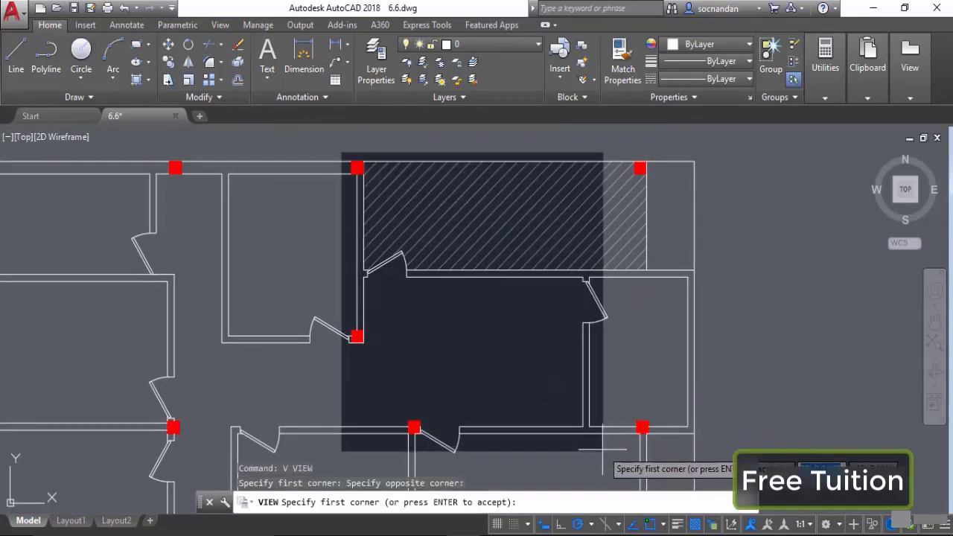
key(Return)
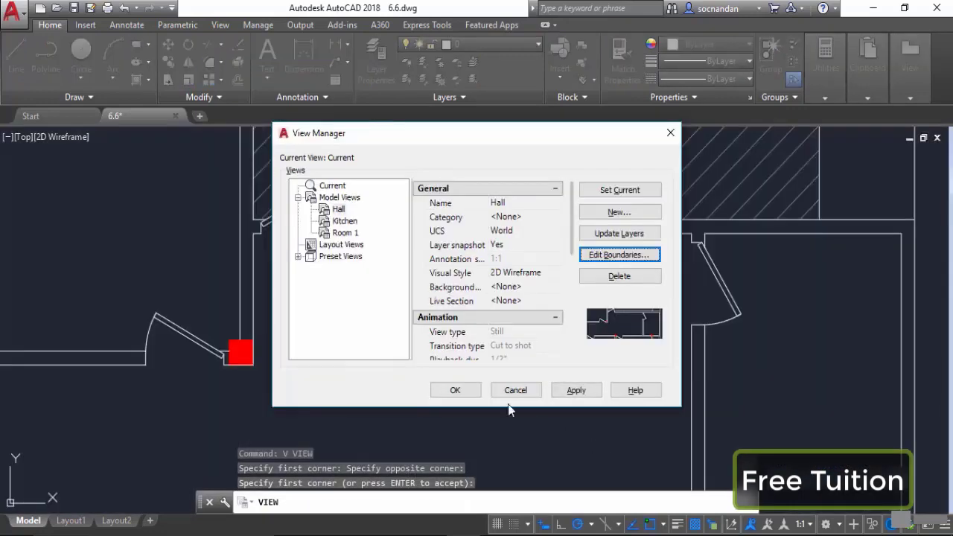
click(468, 391)
Return to the wider floor plan and restore the Hall view with its edited boundary.
scroll(468, 391, down, 4)
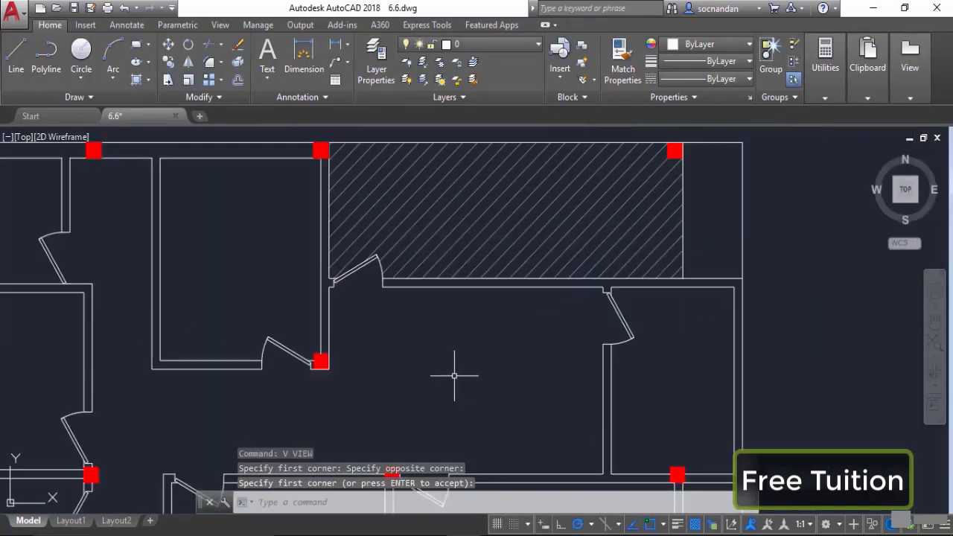
middle_drag(228, 335, 355, 254)
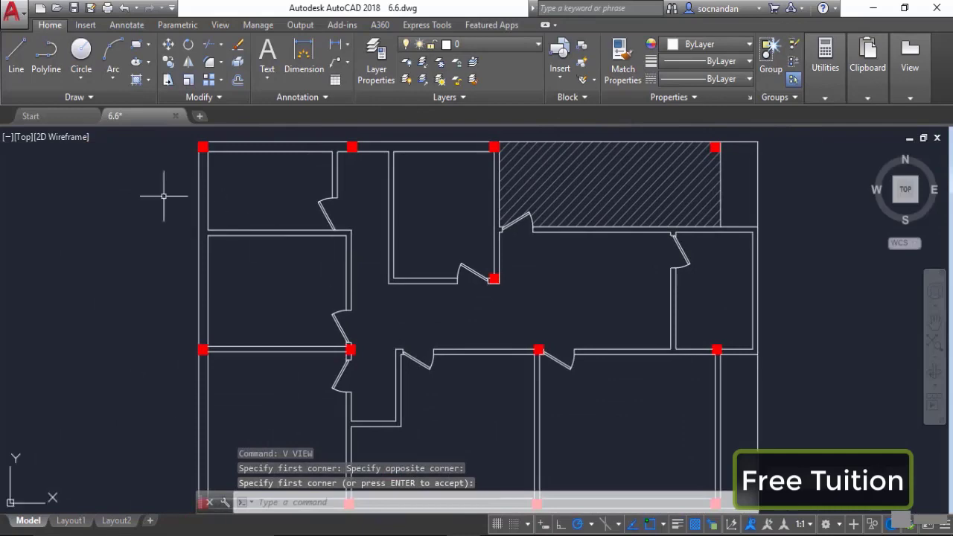
click(23, 137)
mouse_move(63, 154)
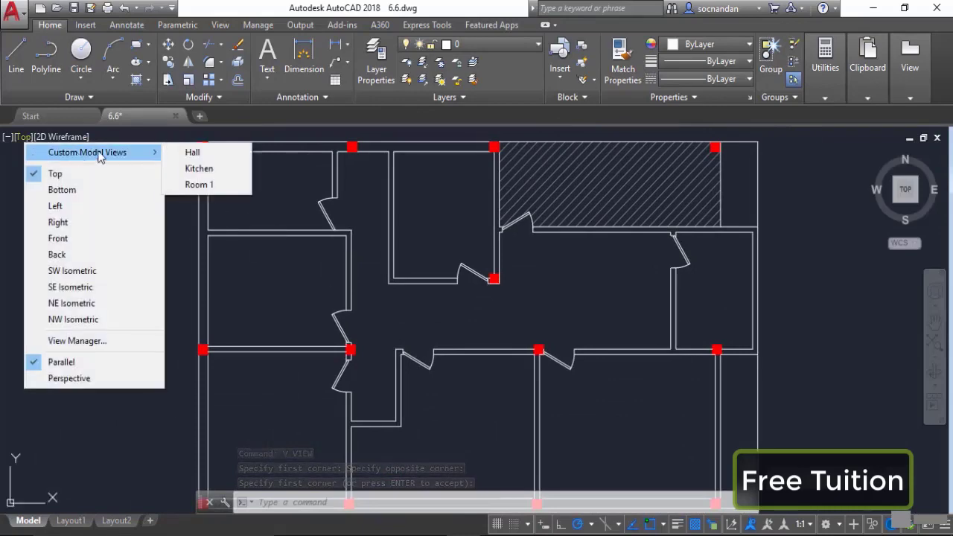
click(192, 153)
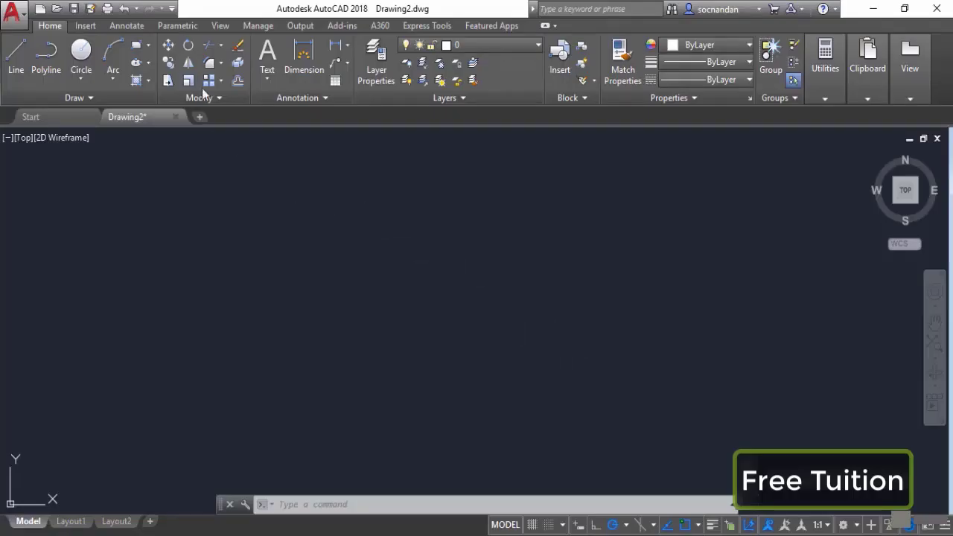
In Drawing2, draw a rectangle 7 units wide and 3 units high near the middle of the drawing area.
click(136, 45)
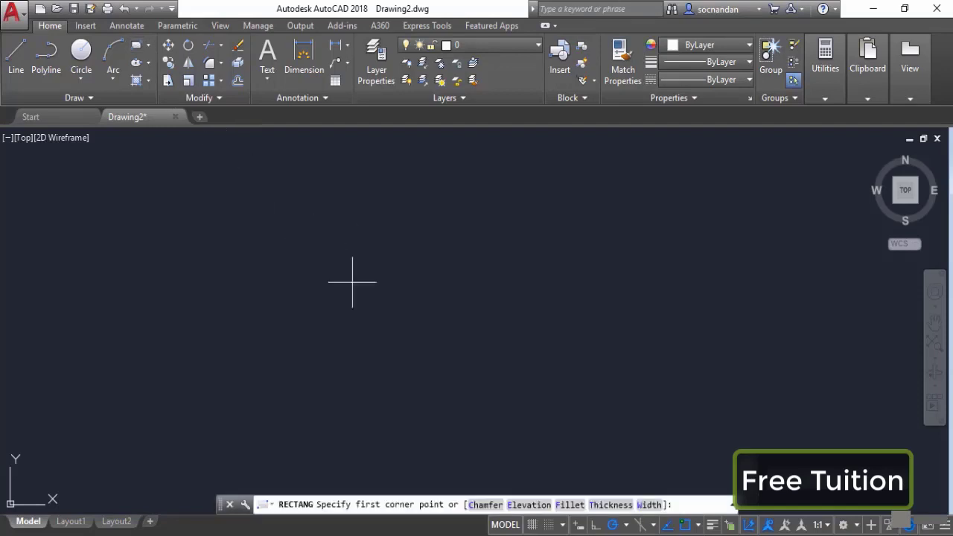
click(346, 341)
text(@7,3)
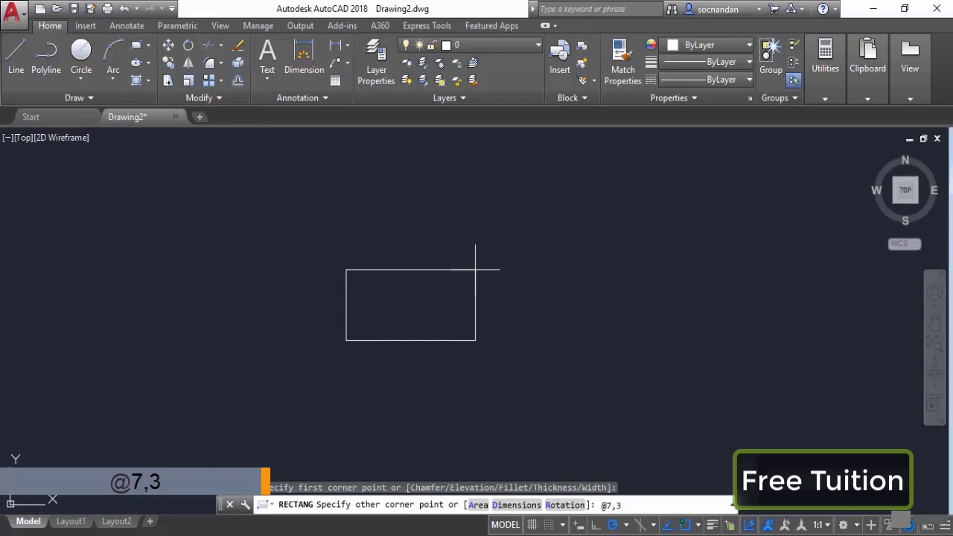
key(Return)
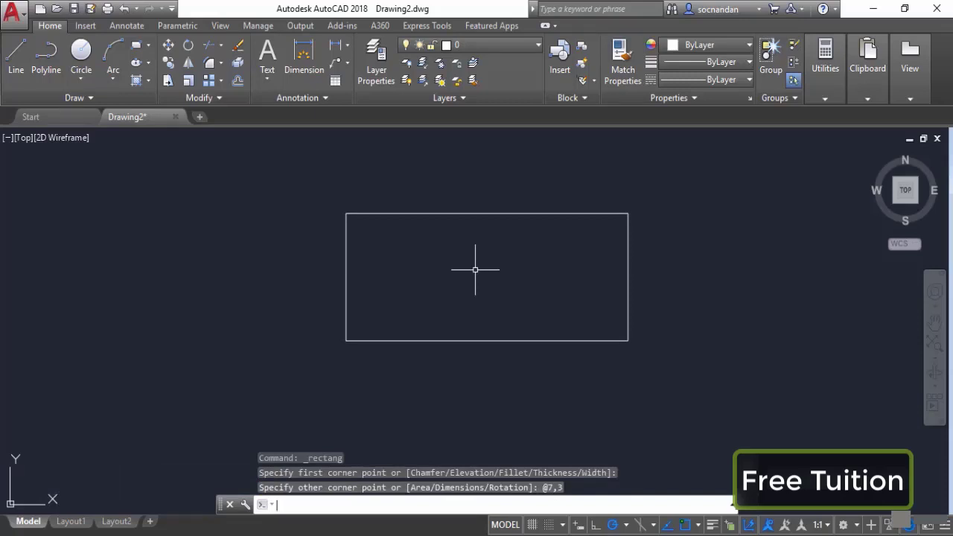
Load the HIDDEN linetype from acad.lin into the drawing and accept the linetype settings.
click(711, 80)
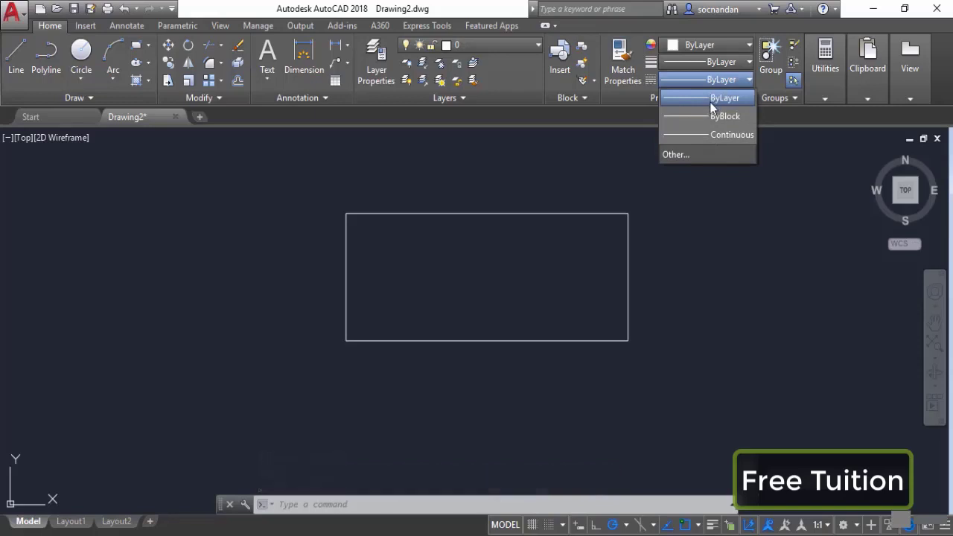
click(696, 153)
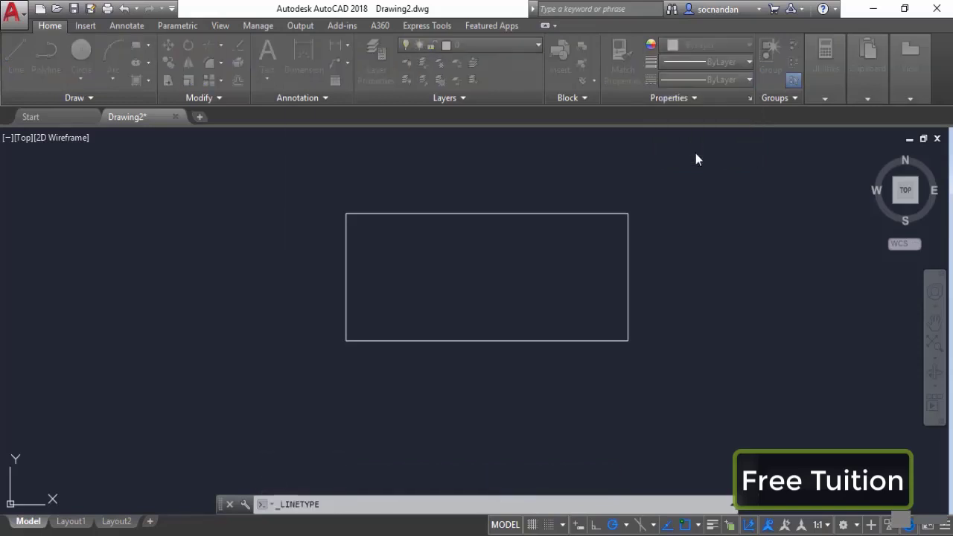
click(584, 151)
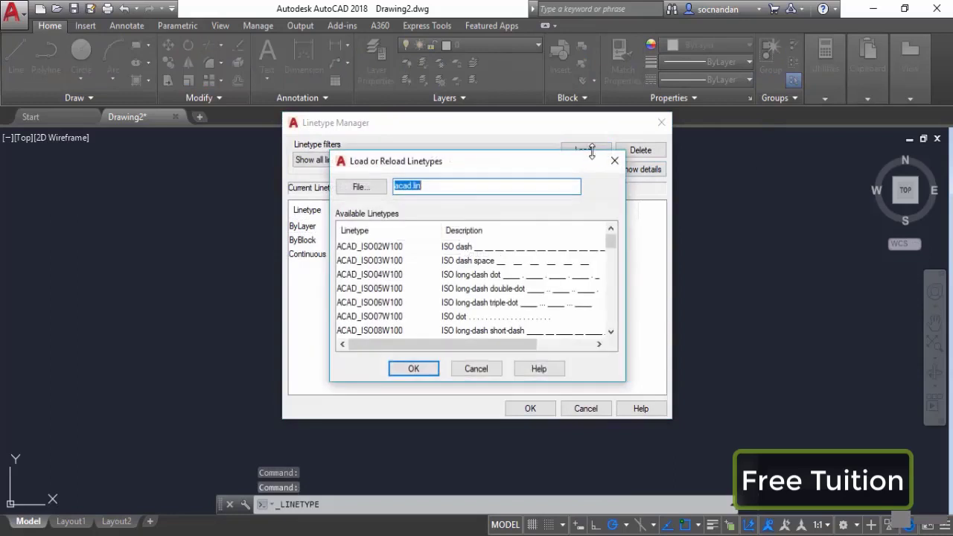
scroll(505, 274, down, 1)
scroll(505, 274, down, 7)
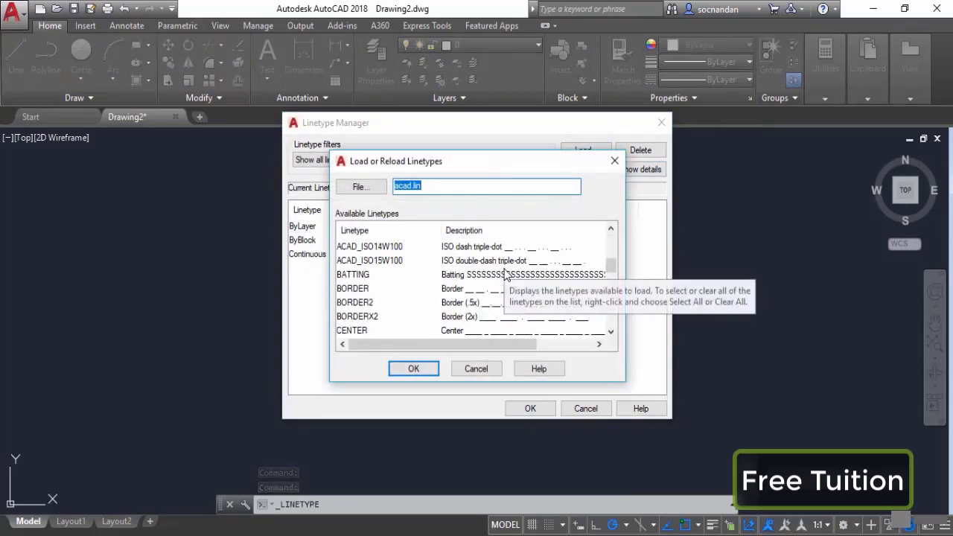
scroll(504, 274, down, 4)
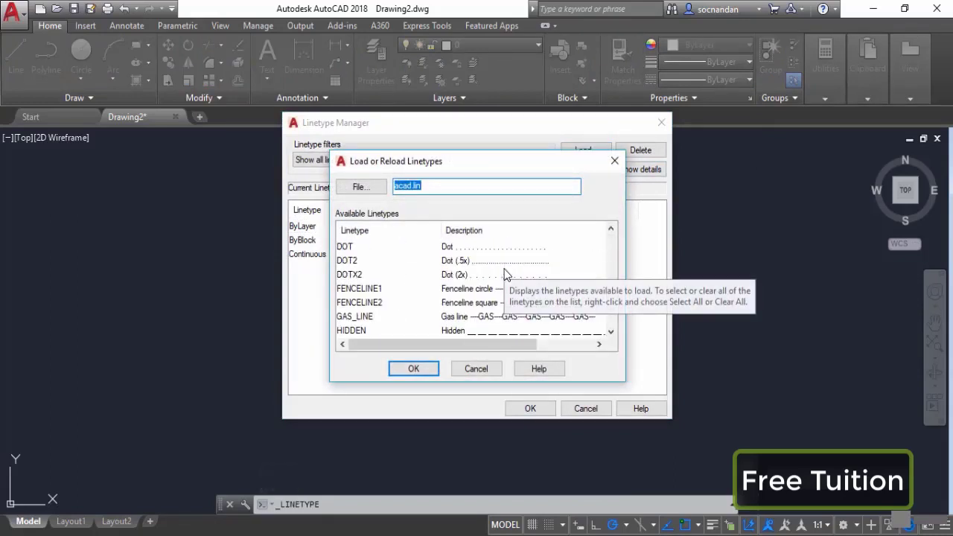
click(465, 248)
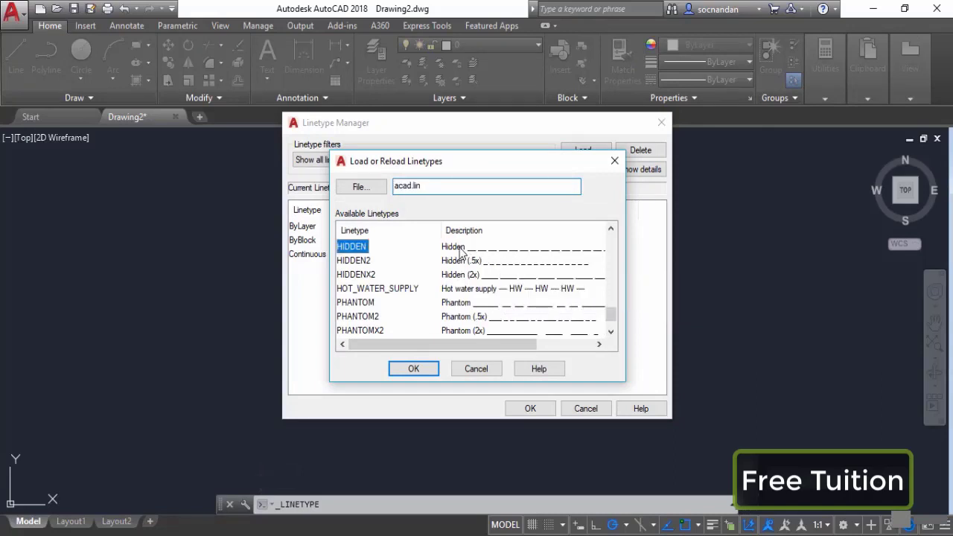
click(414, 369)
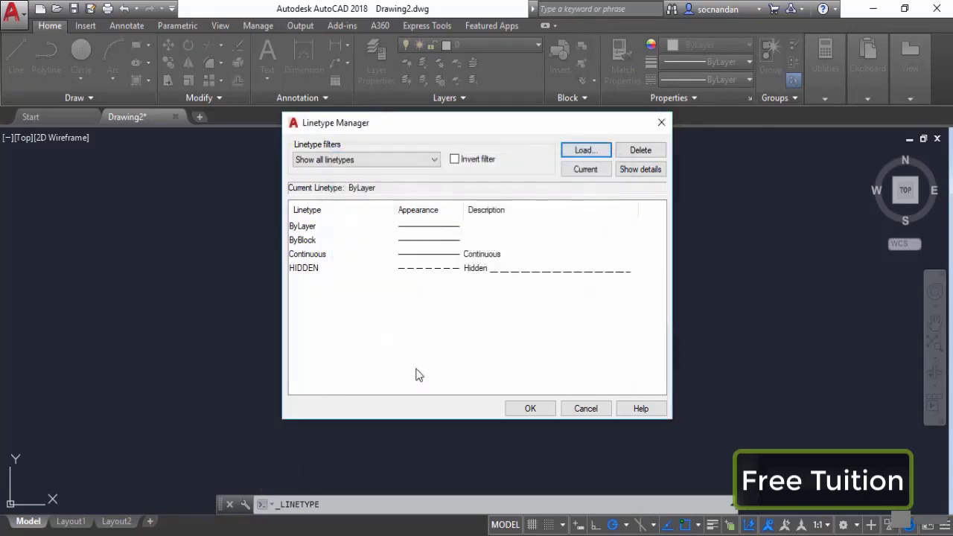
click(523, 410)
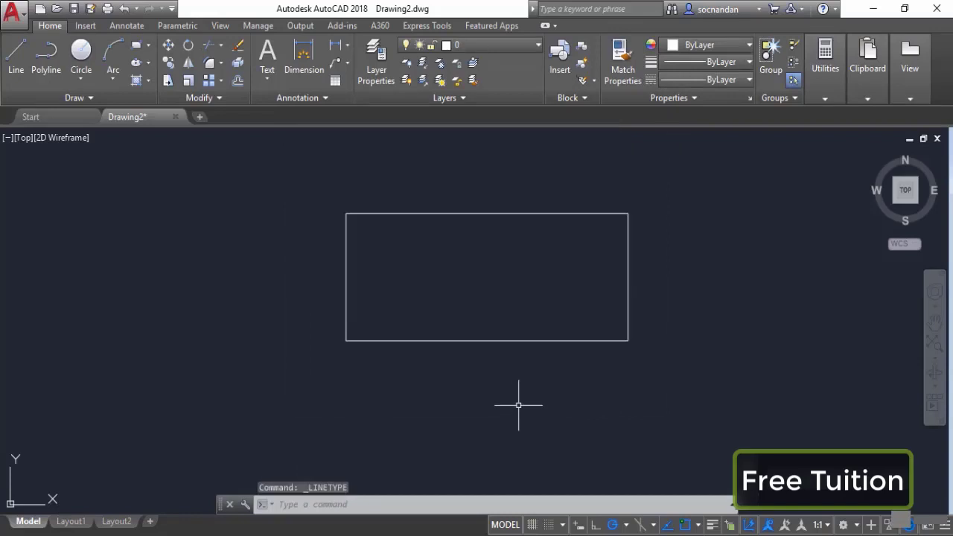
Assign the HIDDEN linetype to the rectangle and clear the selection.
click(516, 342)
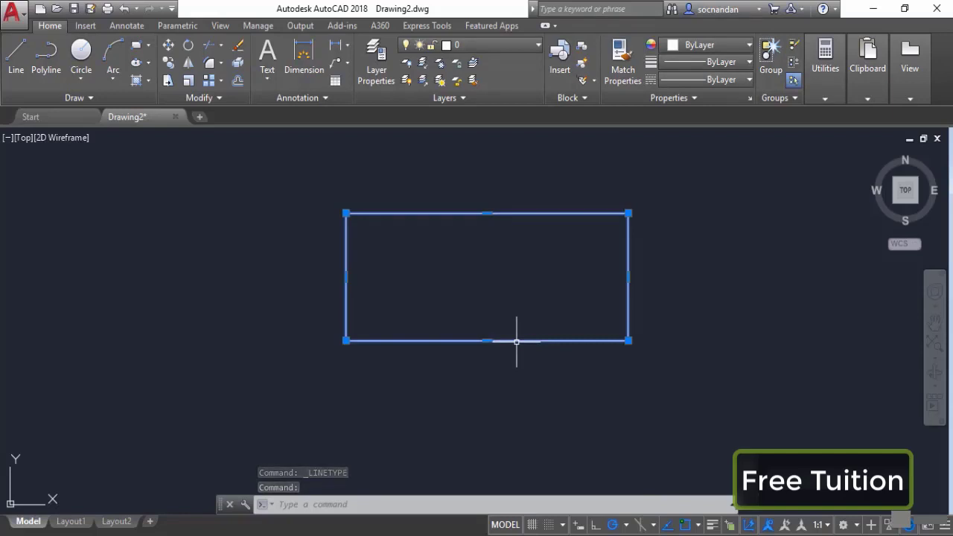
click(687, 78)
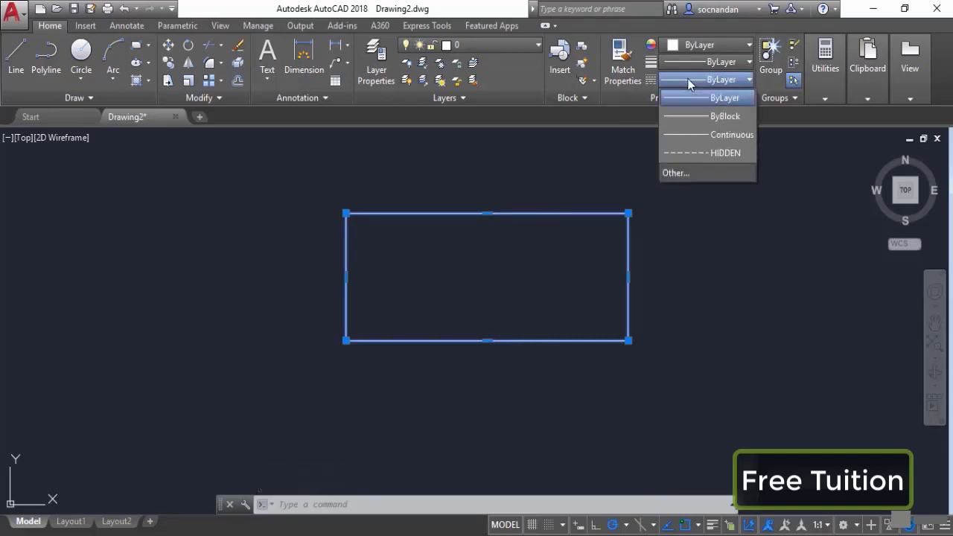
click(707, 153)
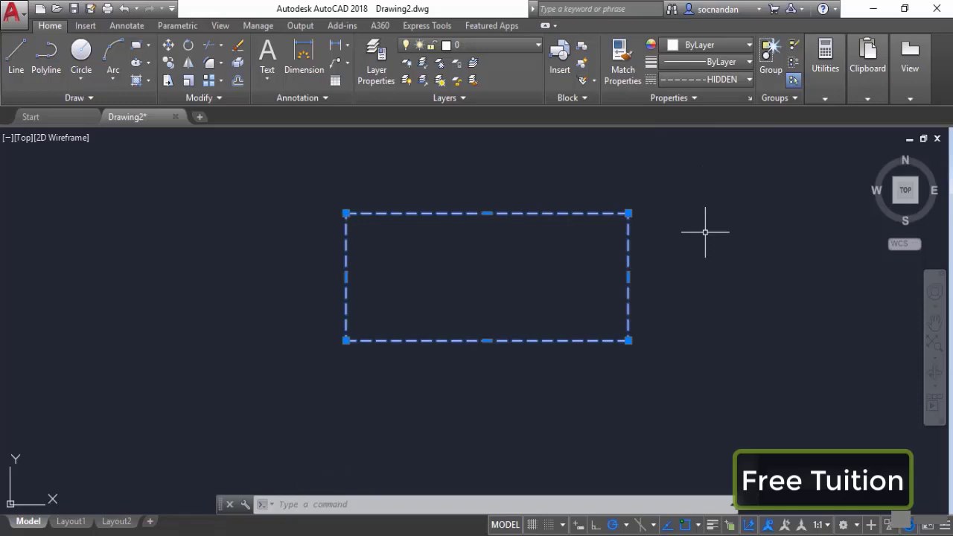
key(Escape)
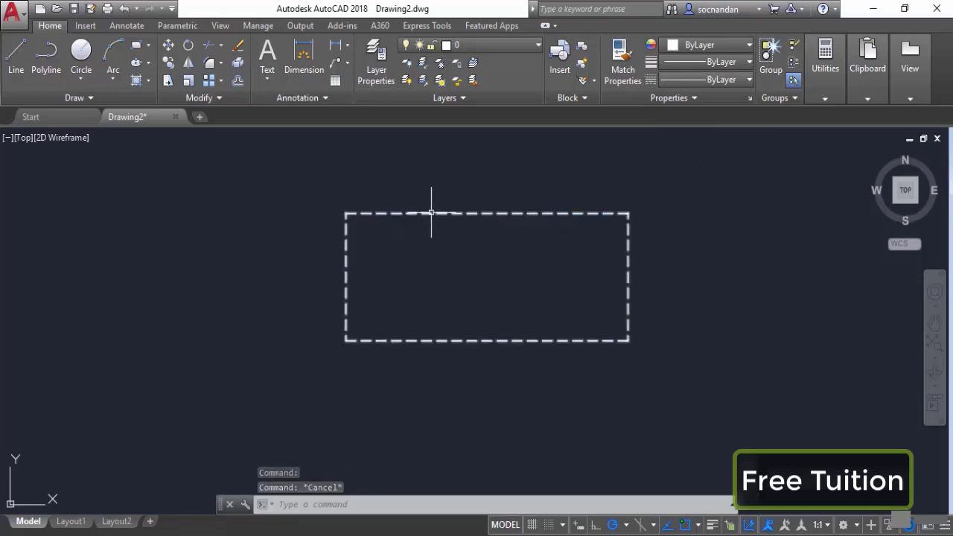
Select the rectangle and examine its linetype scale in its object properties, then close them.
click(581, 214)
click(575, 207)
right_click(579, 203)
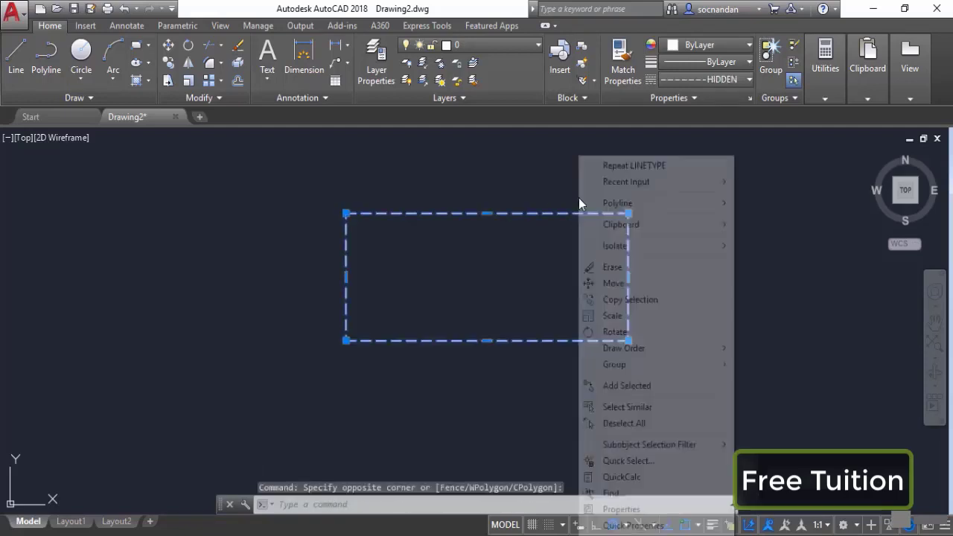
click(645, 508)
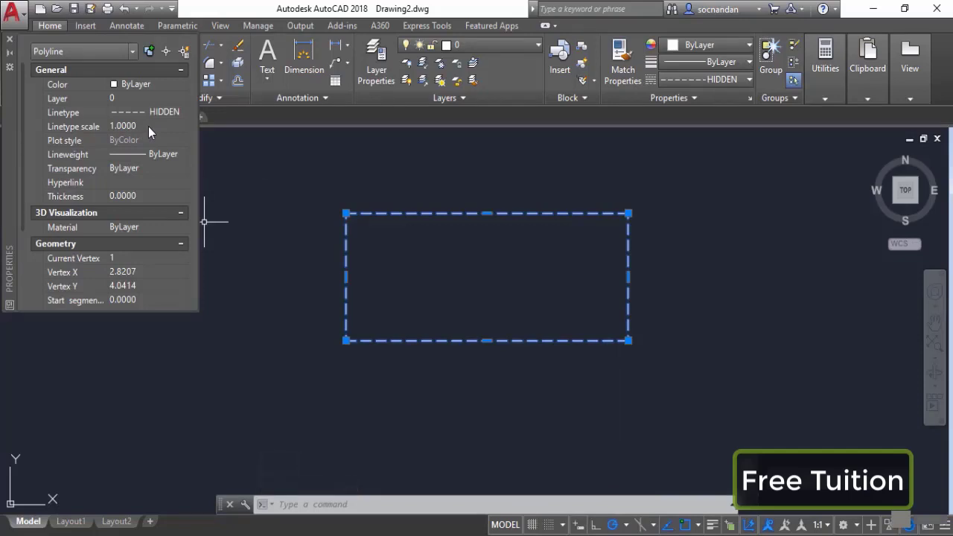
click(10, 38)
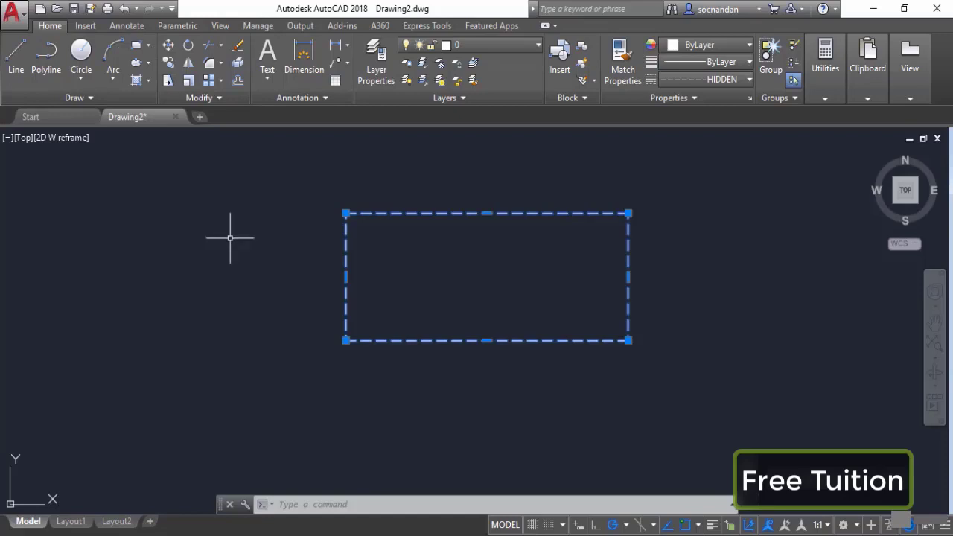
Set the selected rectangle's lineweight to 0.50 mm.
click(682, 61)
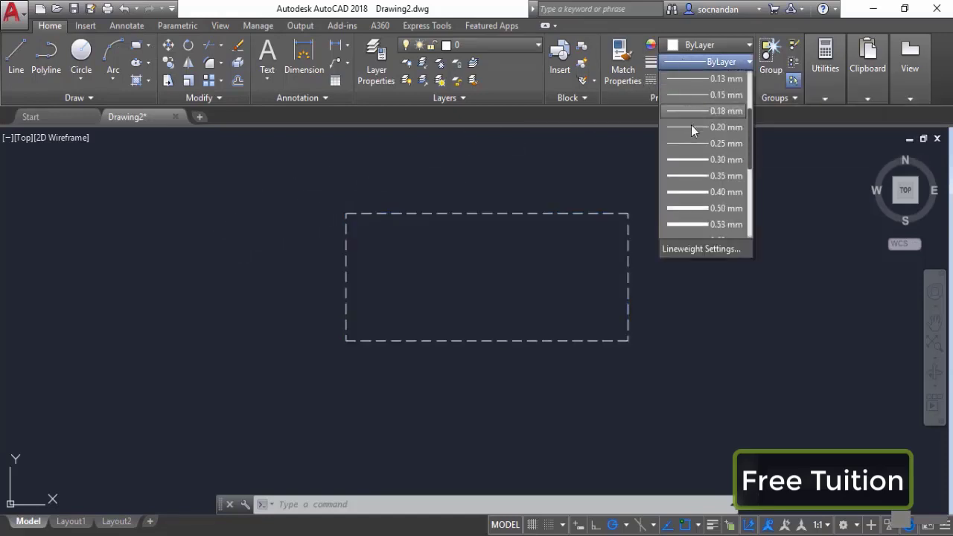
scroll(691, 126, down, 2)
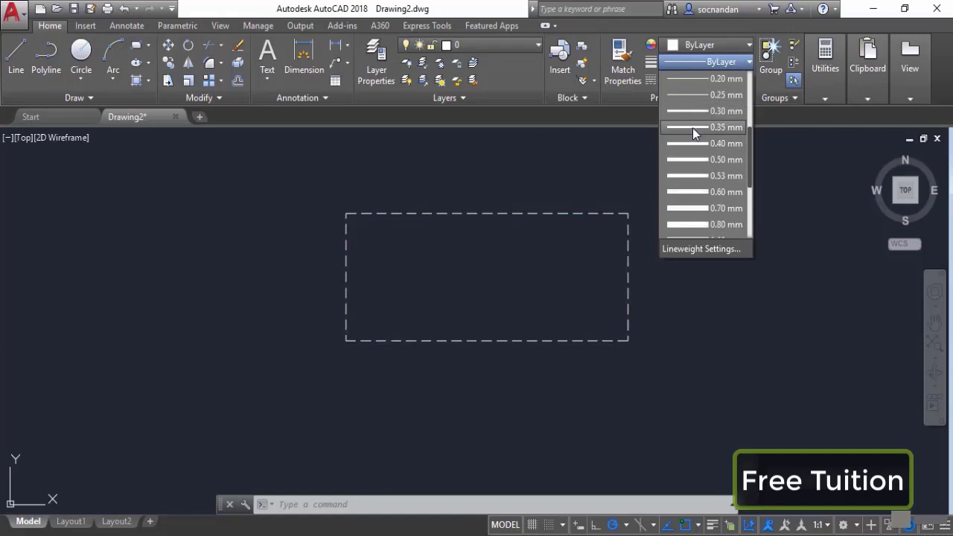
click(717, 160)
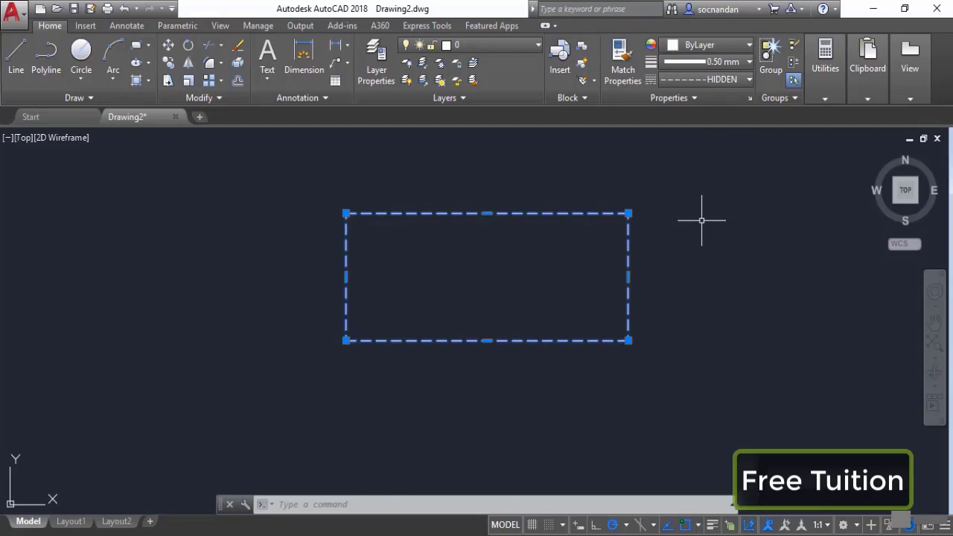
Turn on lineweight display for the drawing and check the LineWeight entry among the status bar customization options.
click(712, 525)
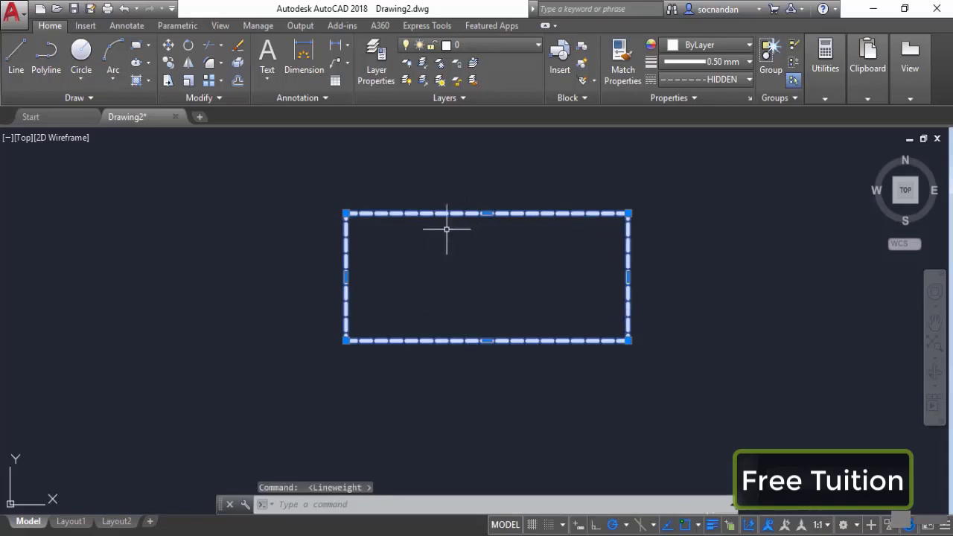
scroll(446, 229, up, 2)
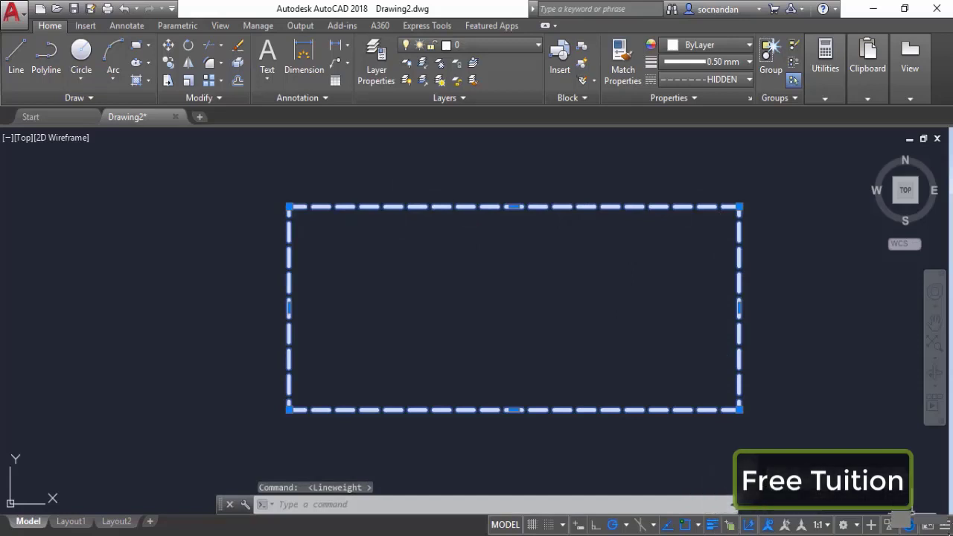
click(944, 524)
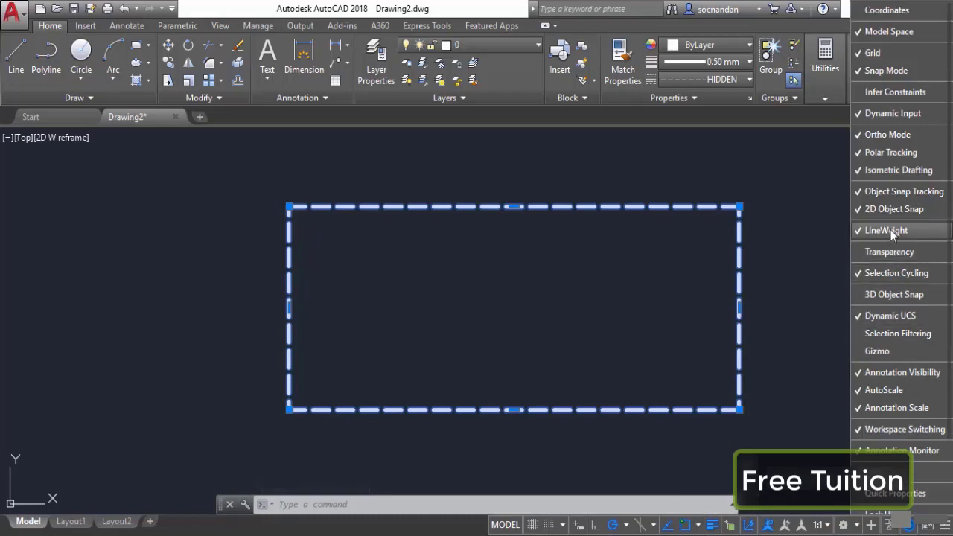
click(800, 262)
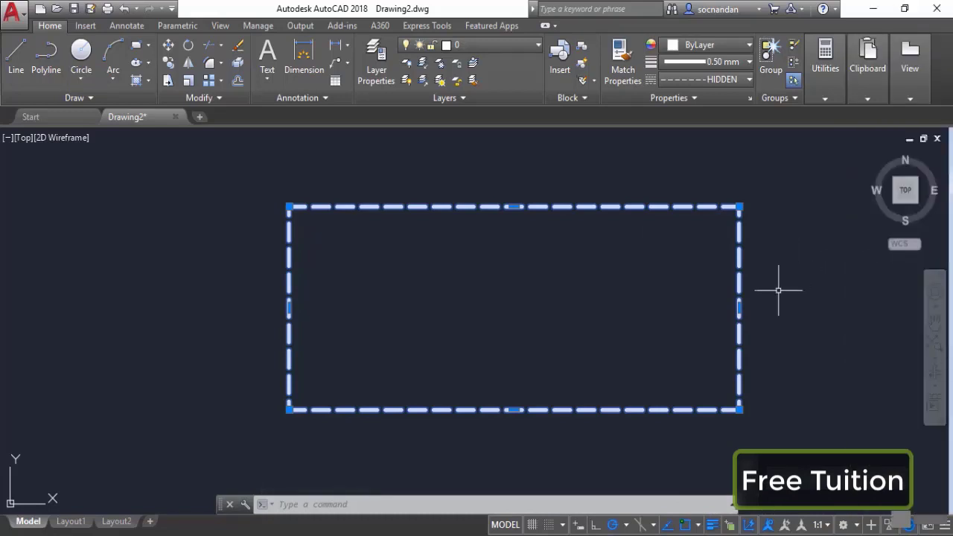